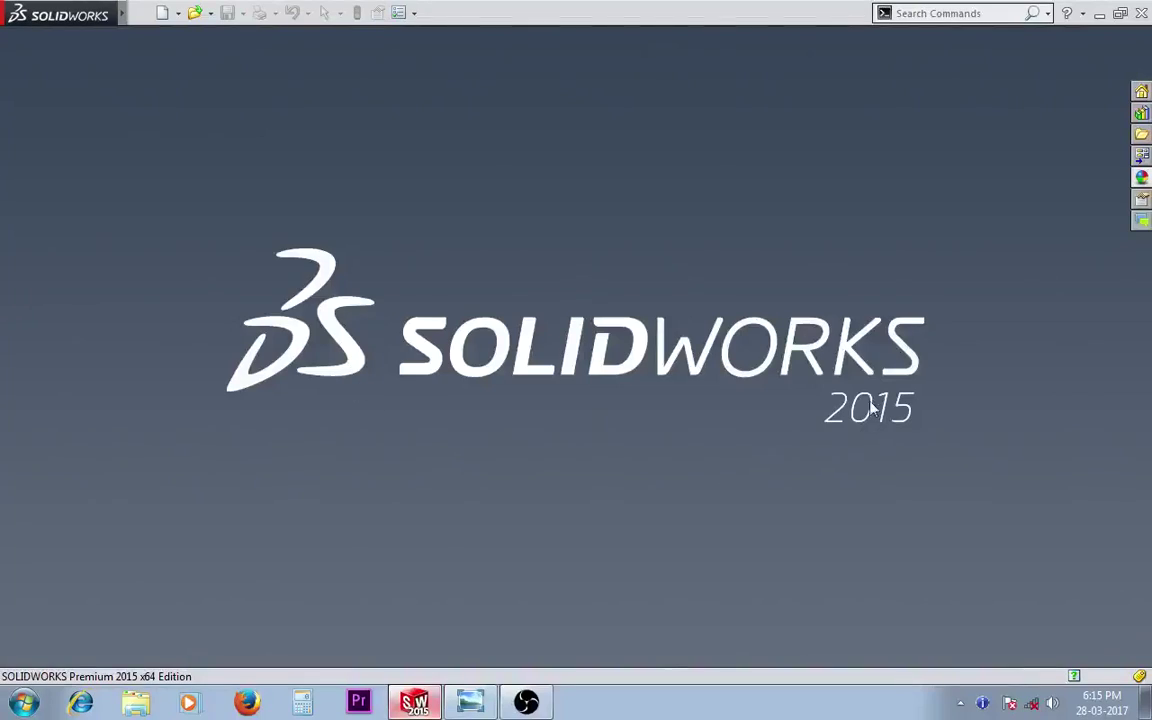
Review the Bridge G.M. reference drawing, then start a new SOLIDWORKS document
left_click(470, 703)
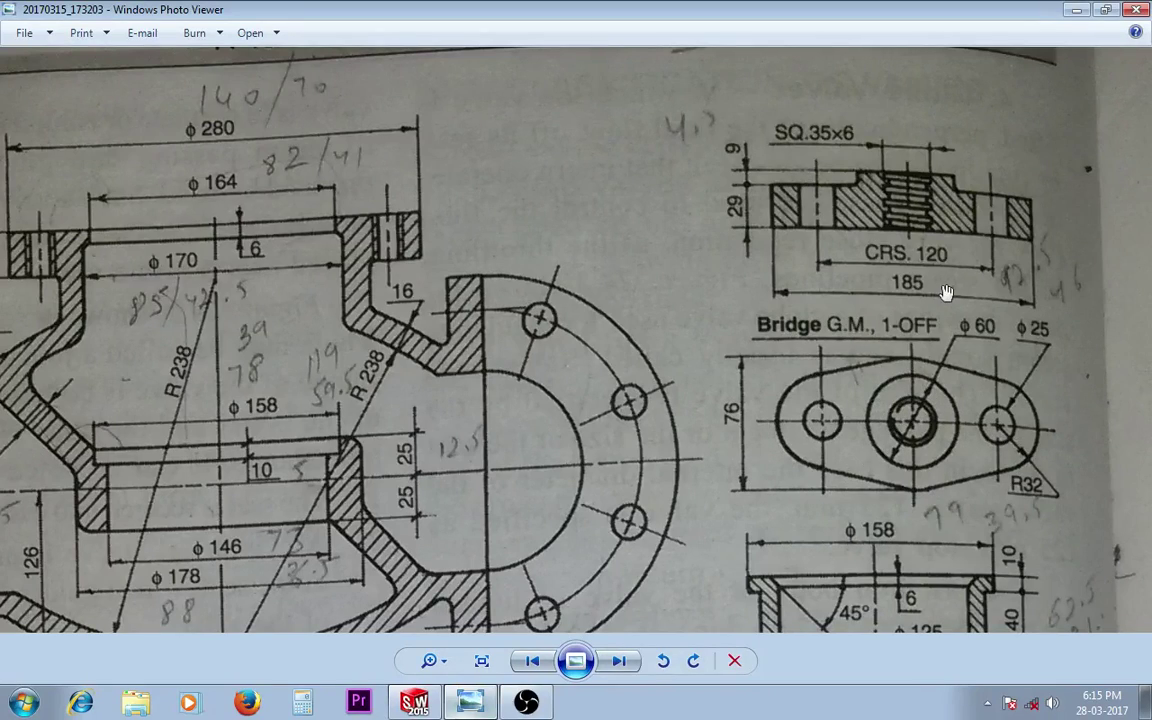
left_click(405, 700)
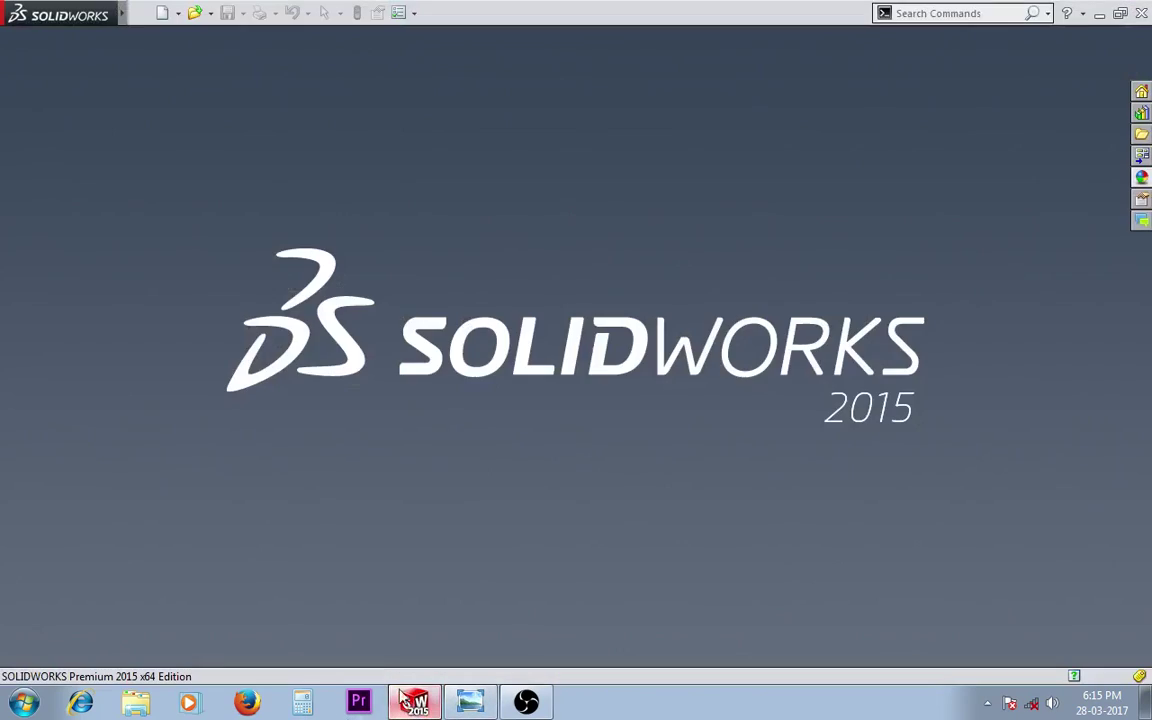
left_click(162, 14)
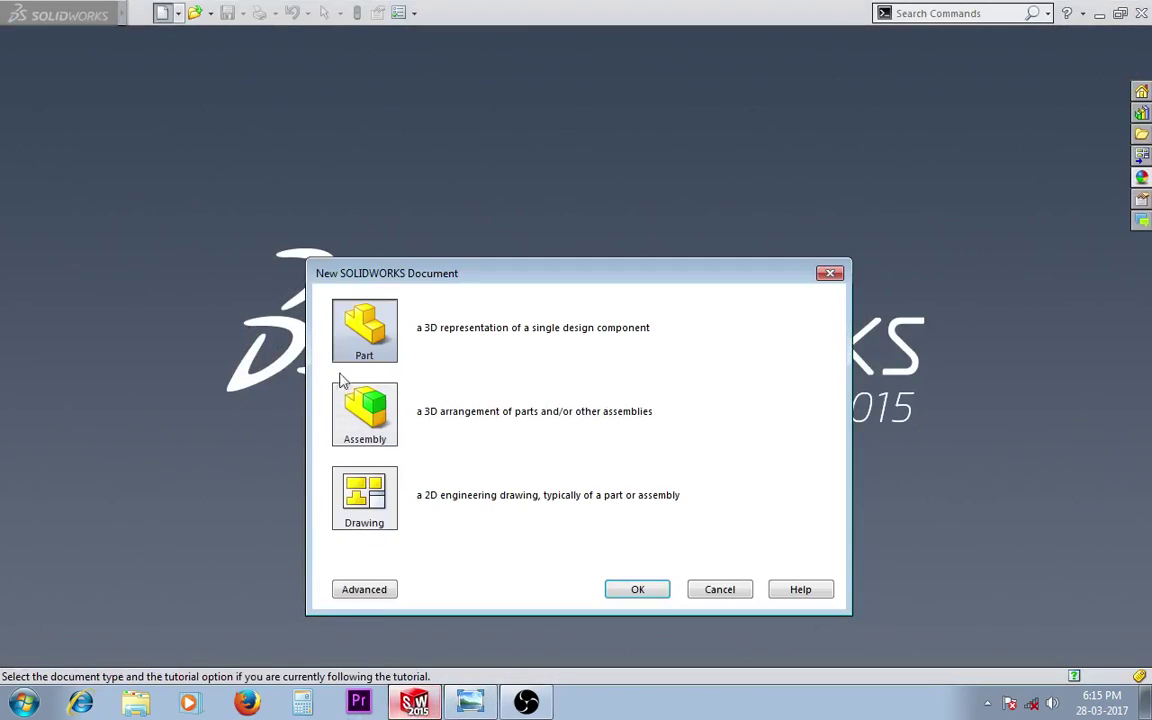
Create a new part and start a sketch on the Top Plane
double_click(345, 345)
left_click(88, 267)
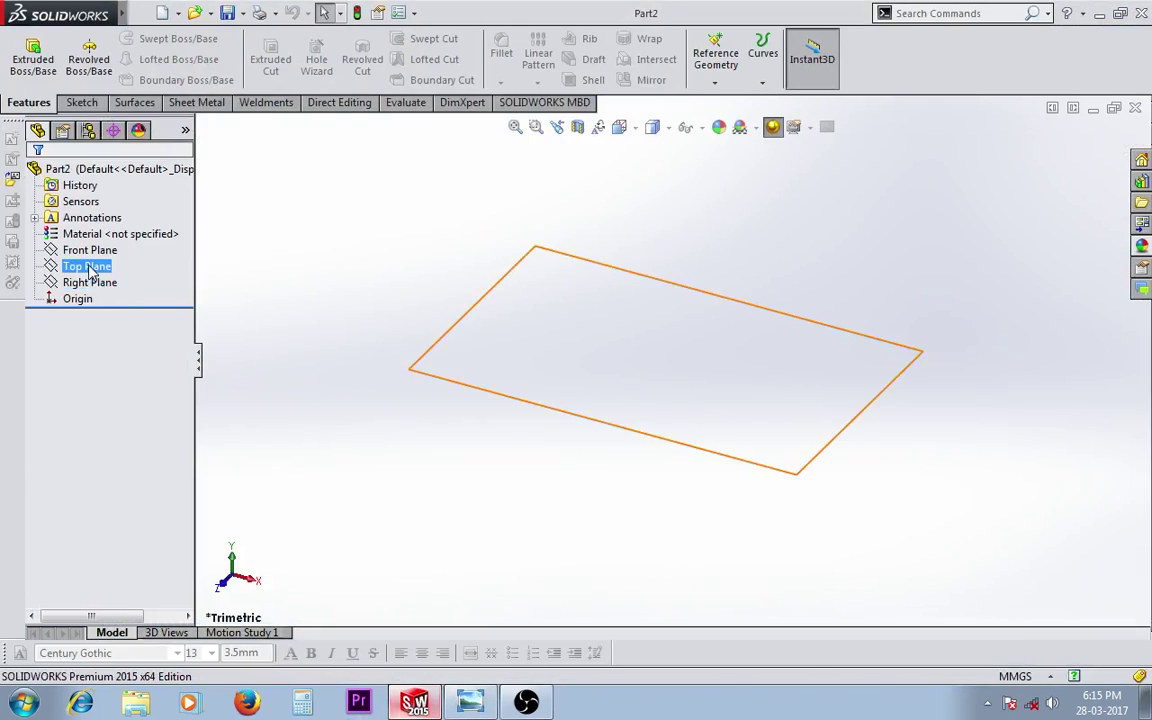
left_click(98, 235)
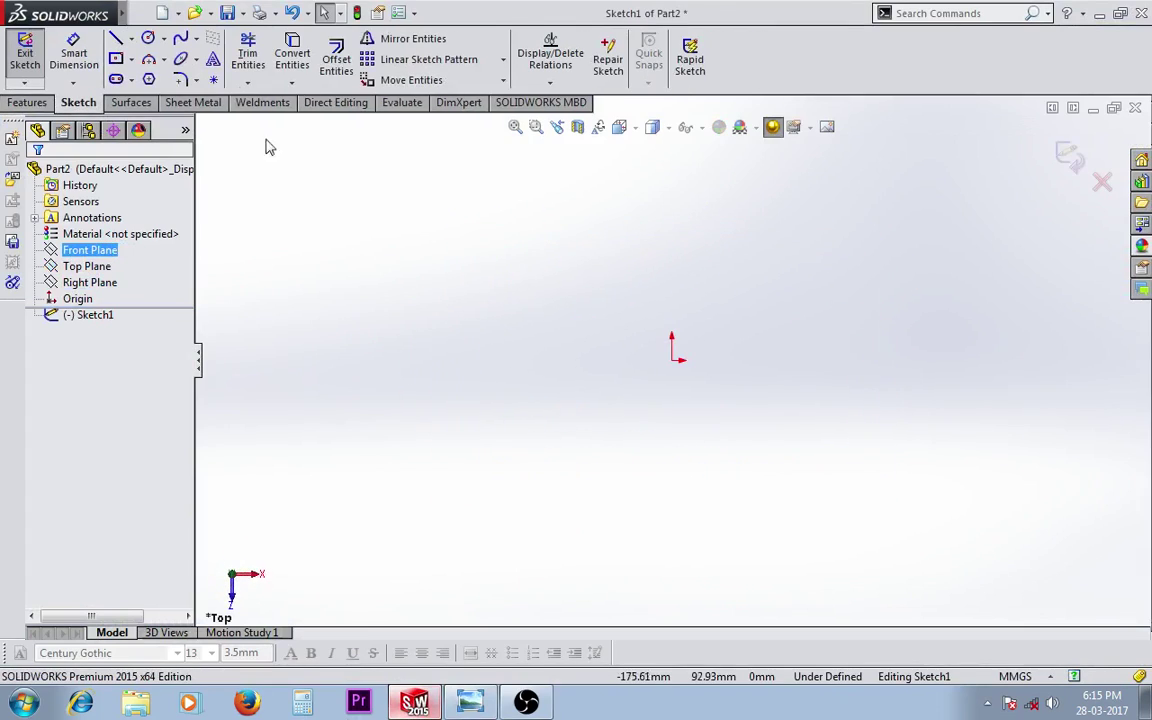
Draw a large circle at the origin, plus one circle to its right and one to its left
left_click(148, 40)
left_click(672, 360)
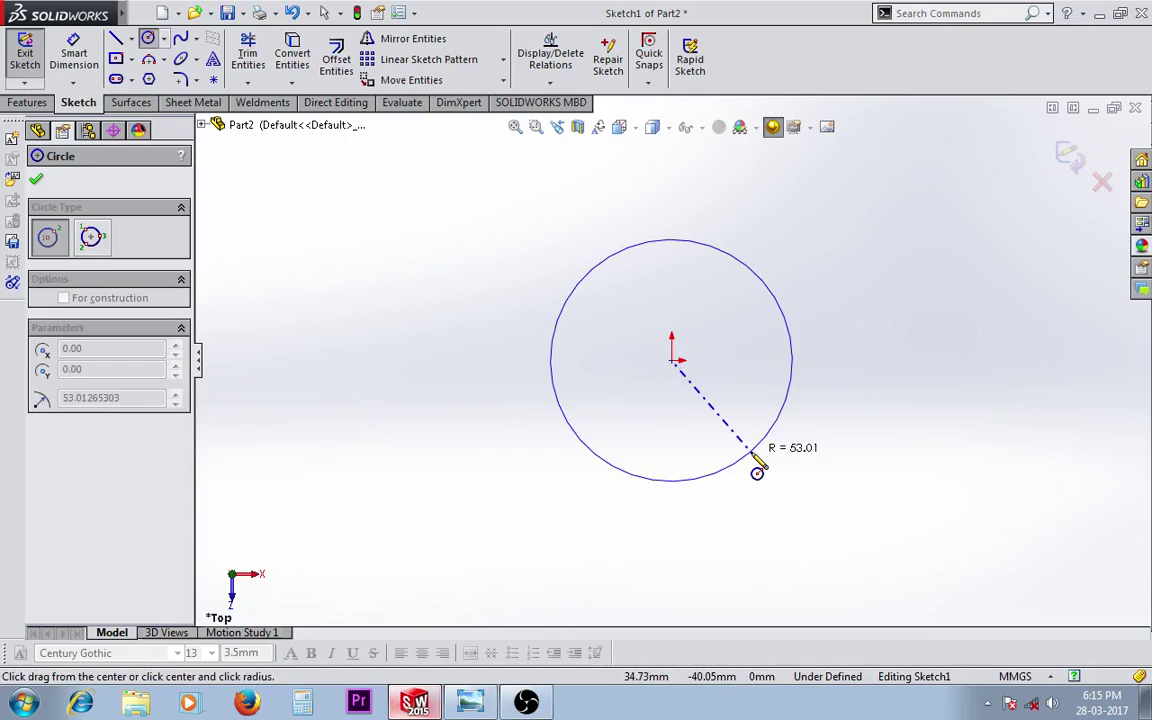
left_click(745, 456)
left_click(905, 360)
left_click(926, 402)
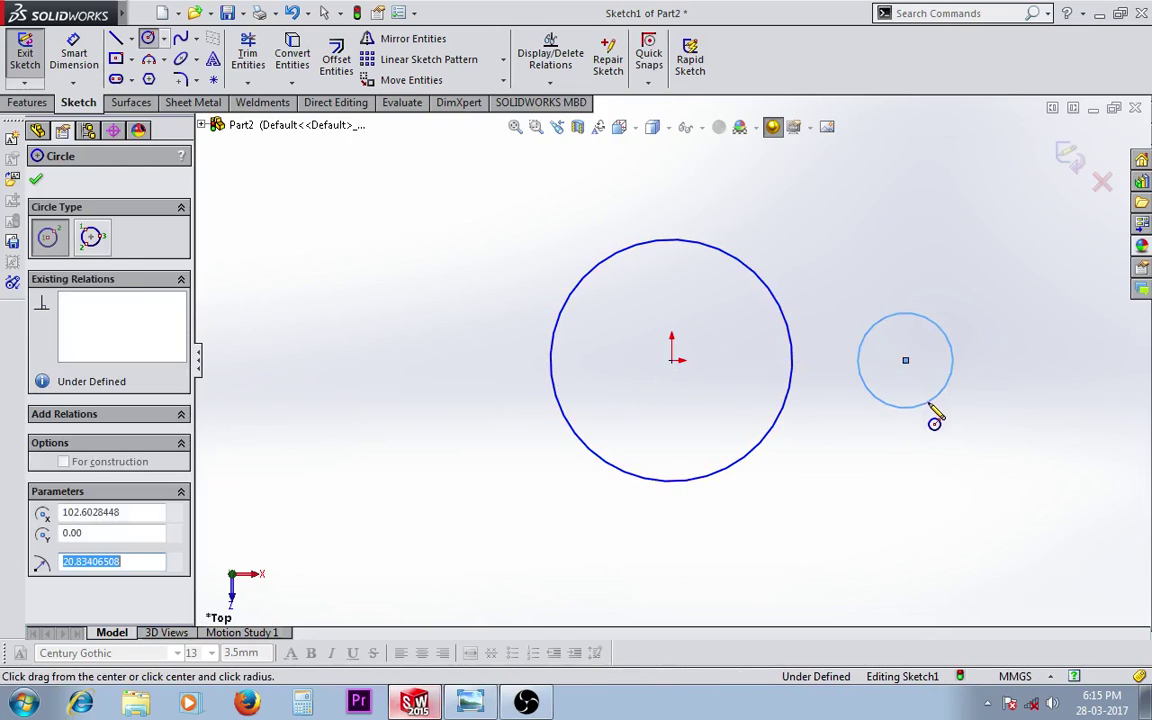
left_click(440, 360)
left_click(465, 406)
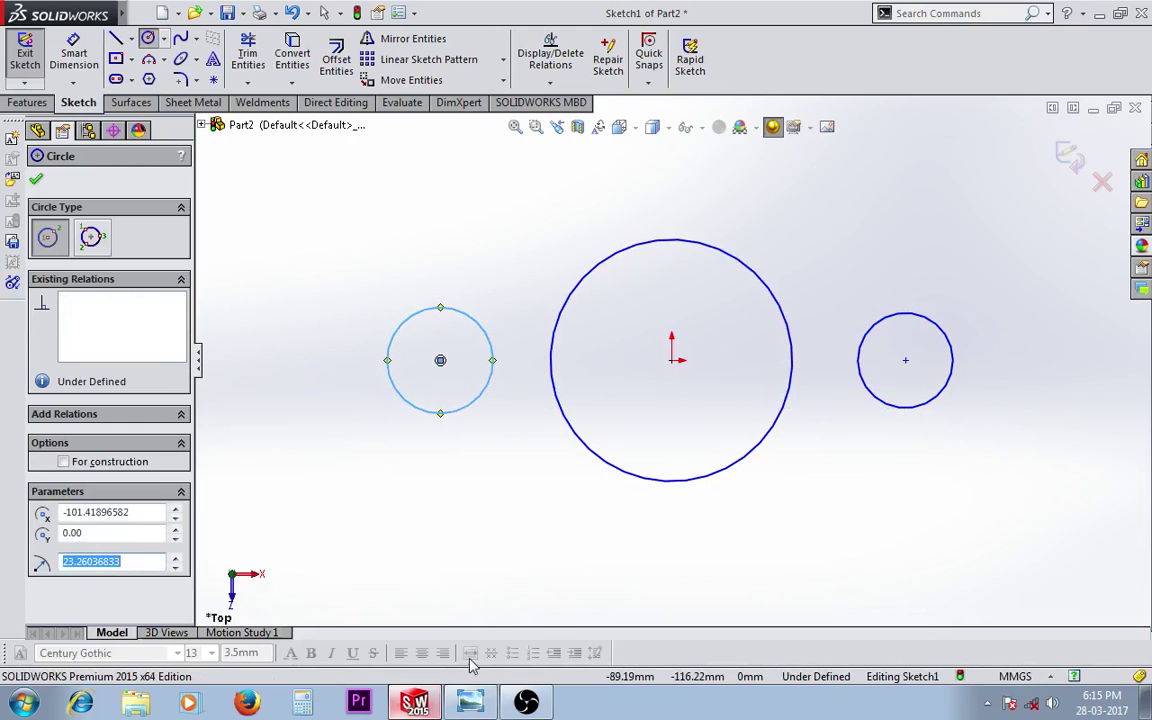
Add an outer circle concentric with the left circle and delete the right-hand circle
left_click(470, 703)
left_click(418, 703)
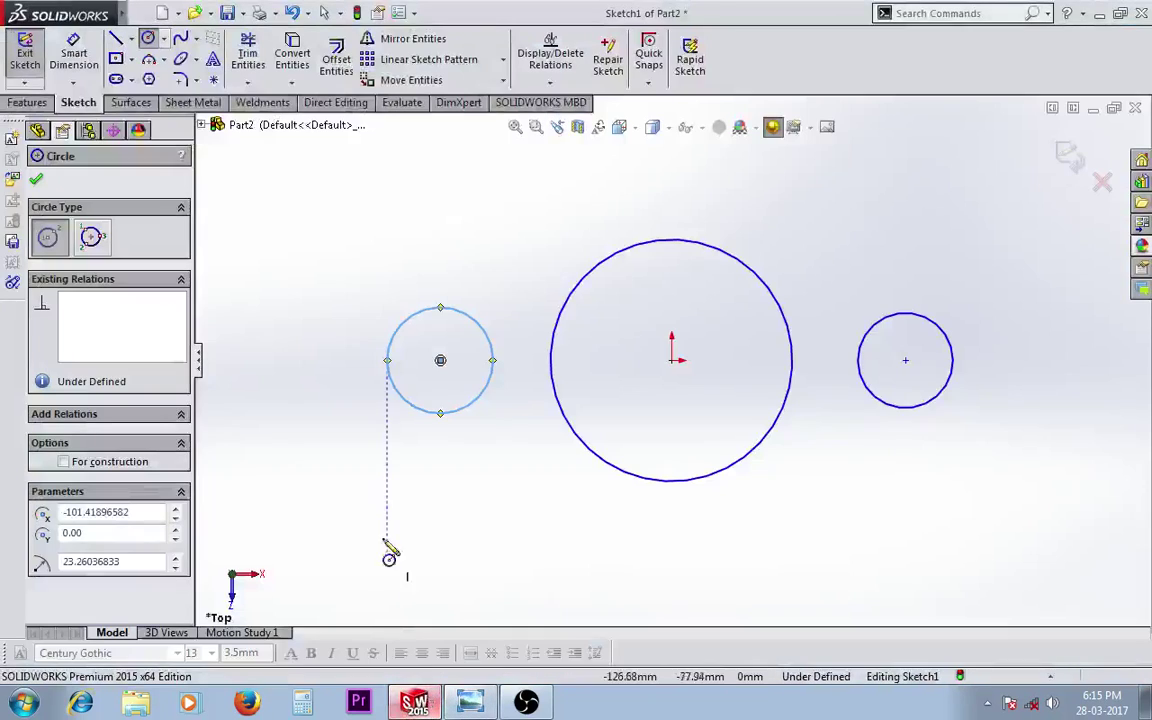
left_click(440, 360)
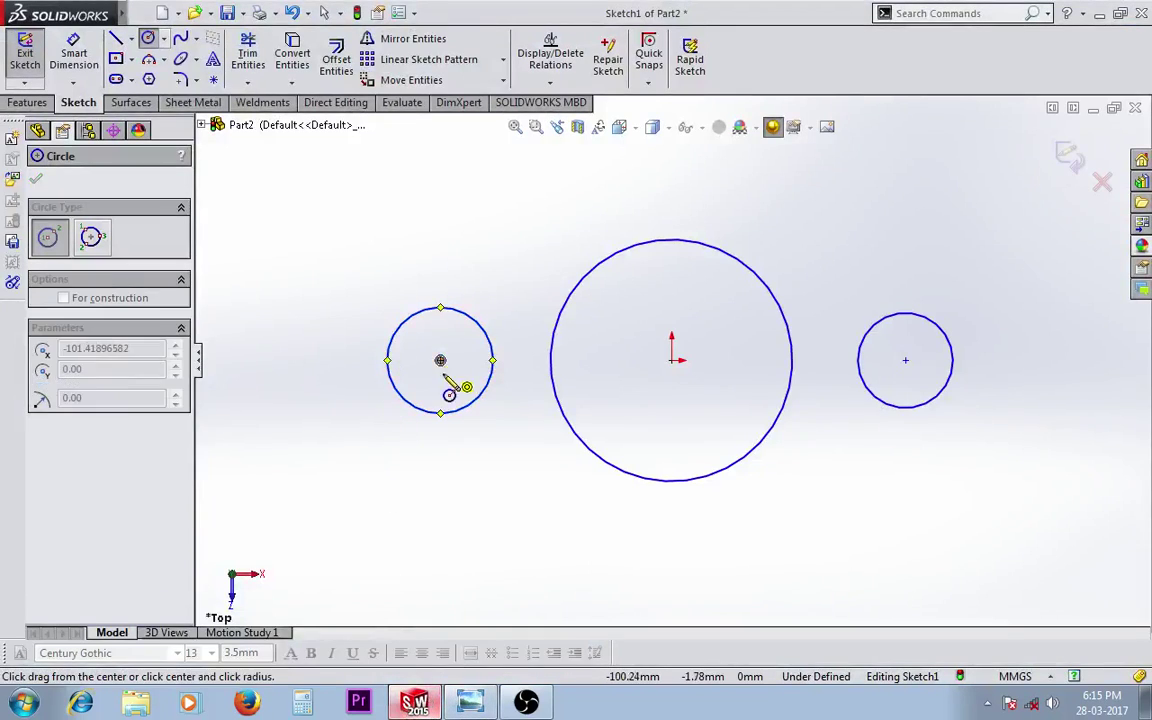
left_click(467, 447)
key("Escape")
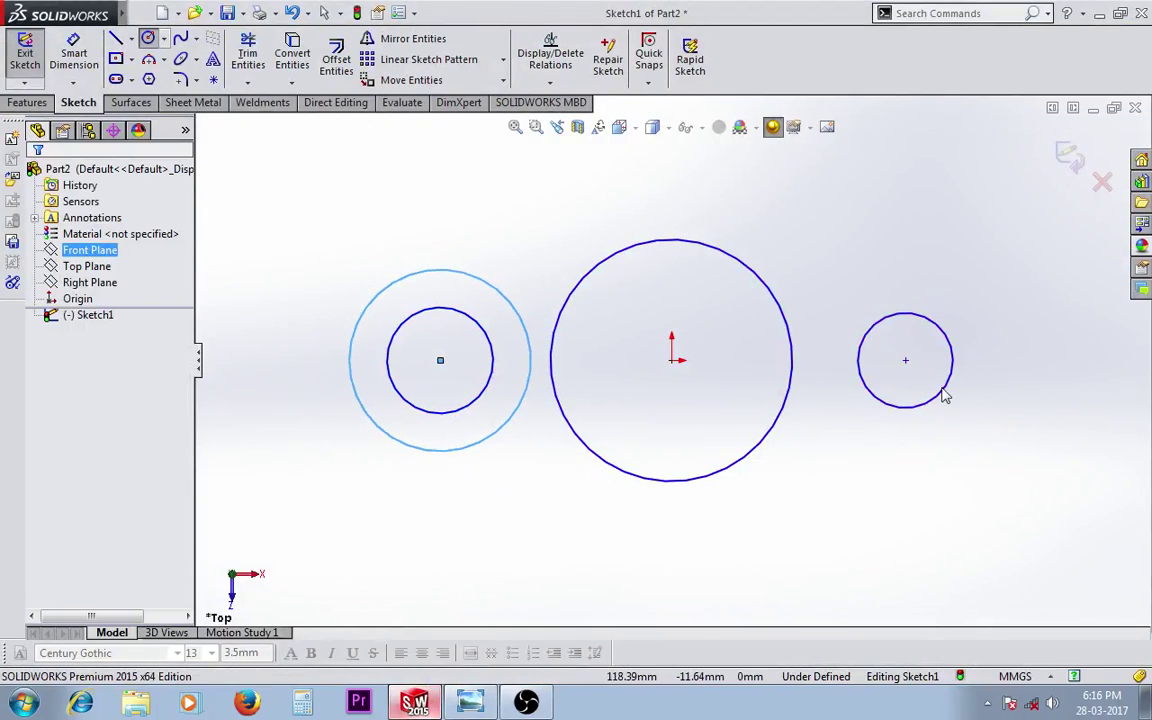
left_click(940, 397)
key("Delete")
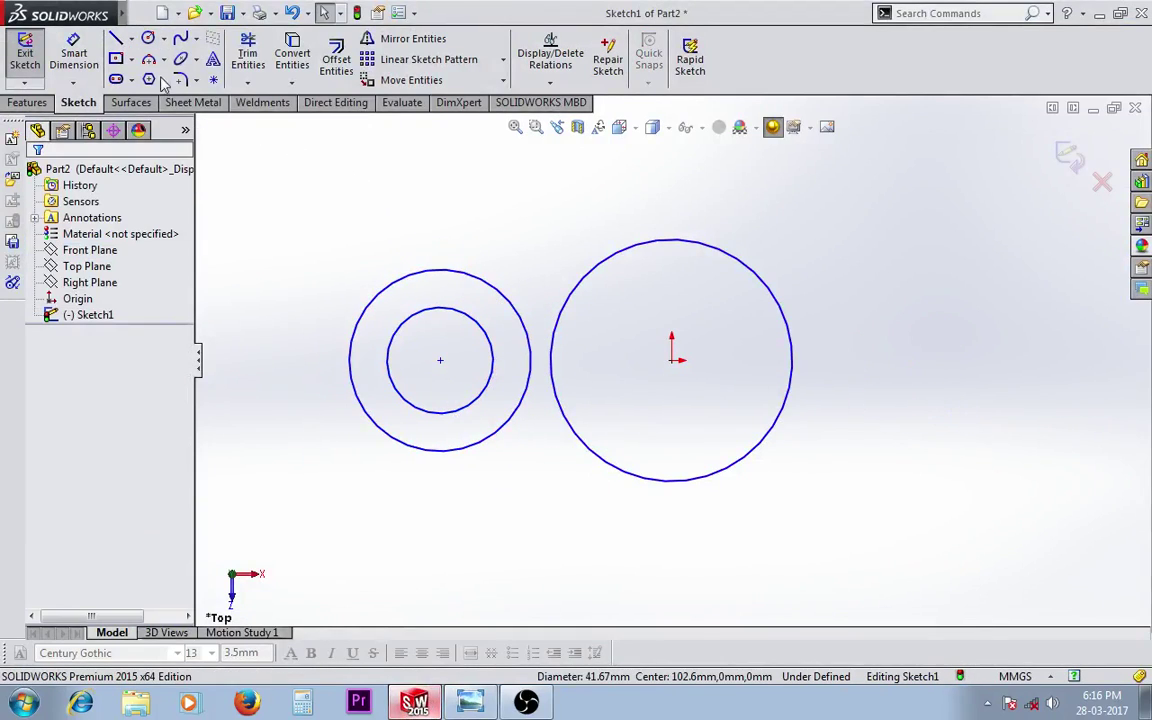
Draw a horizontal centerline from the left circles to the origin and a vertical centerline upward
left_click(131, 38)
left_click(150, 72)
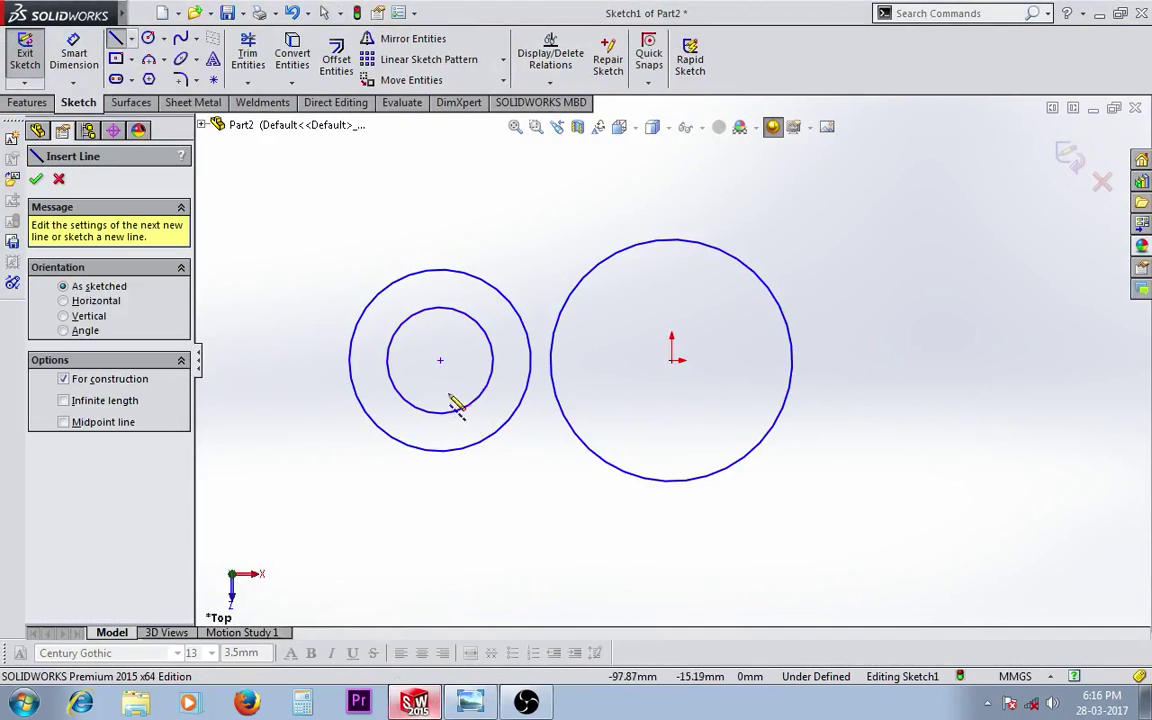
left_click(440, 360)
left_click(671, 360)
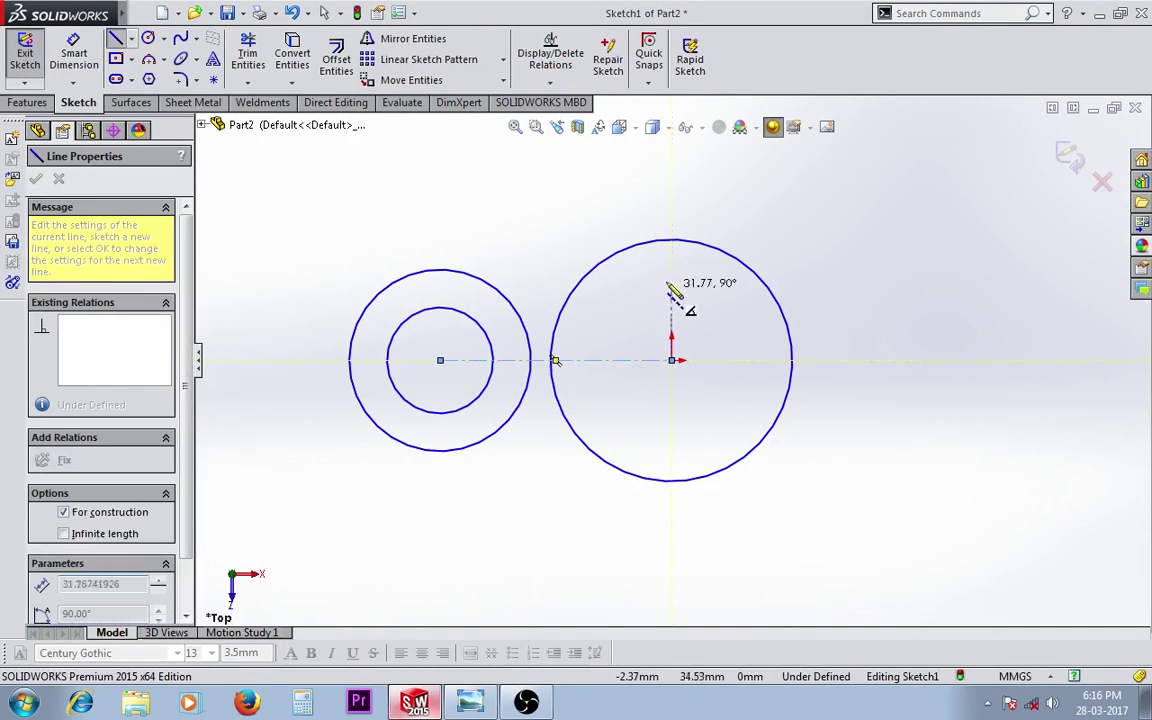
left_click(671, 241)
key("Escape")
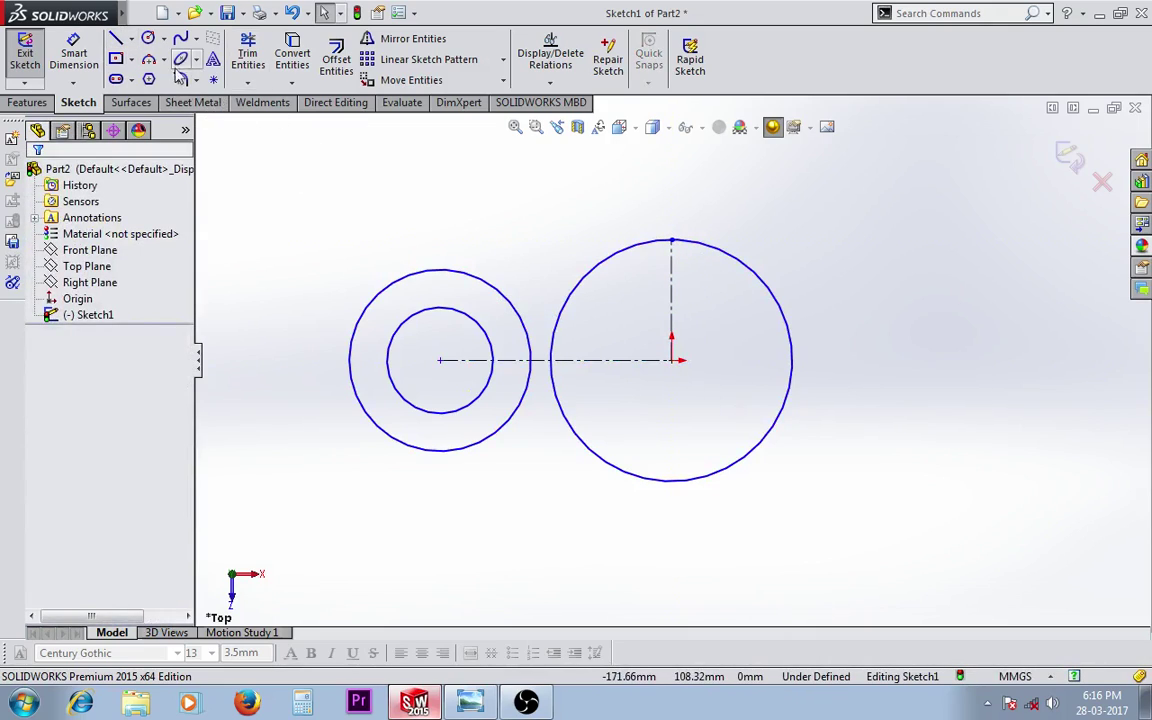
Dimension the large circle to Ø76 and the centre-to-centre spacing to 60
left_click(90, 45)
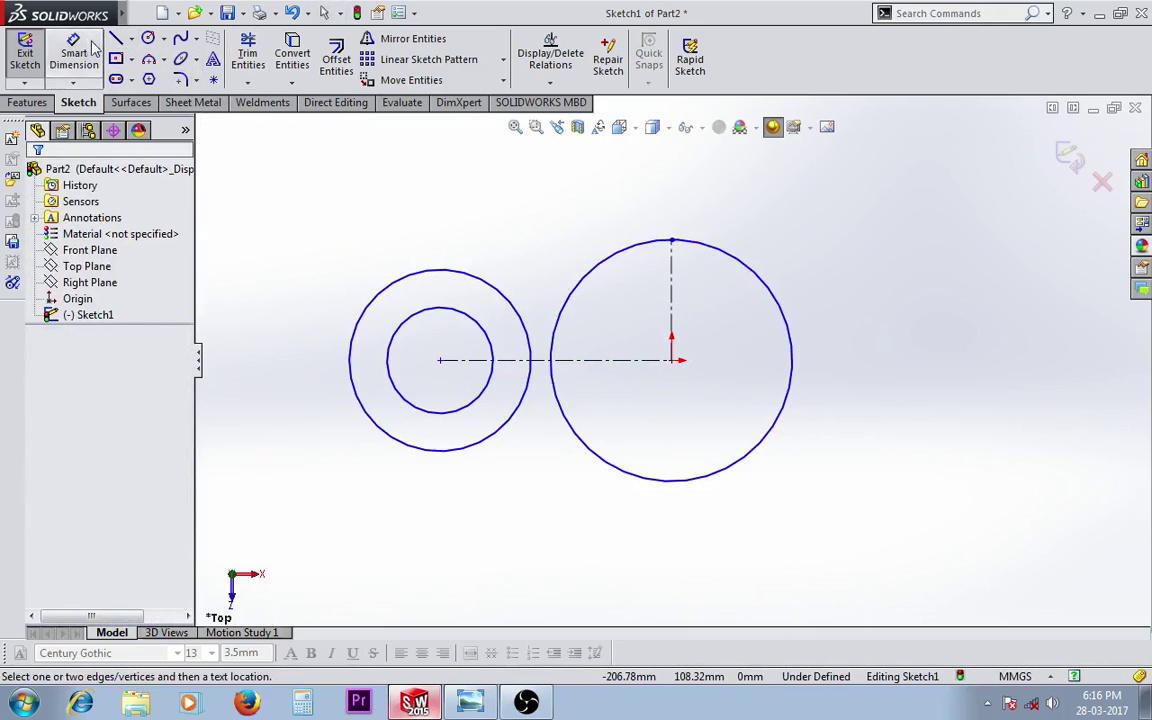
left_click(792, 335)
left_click(940, 348)
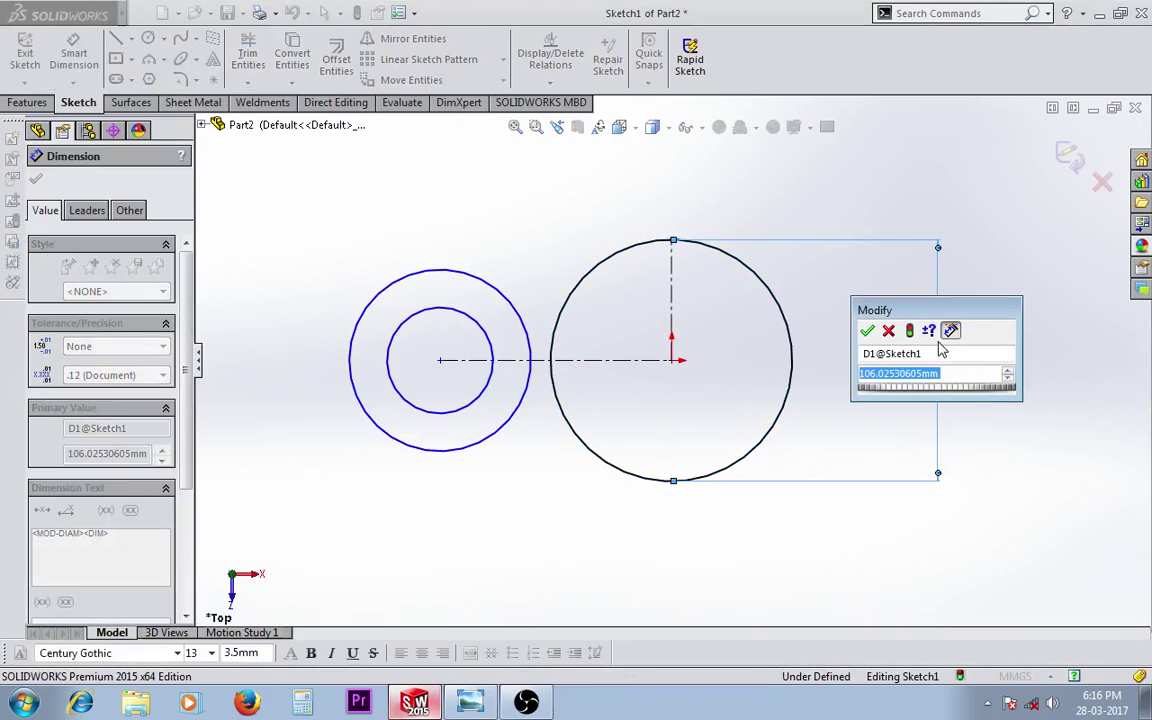
type("76")
key("Return")
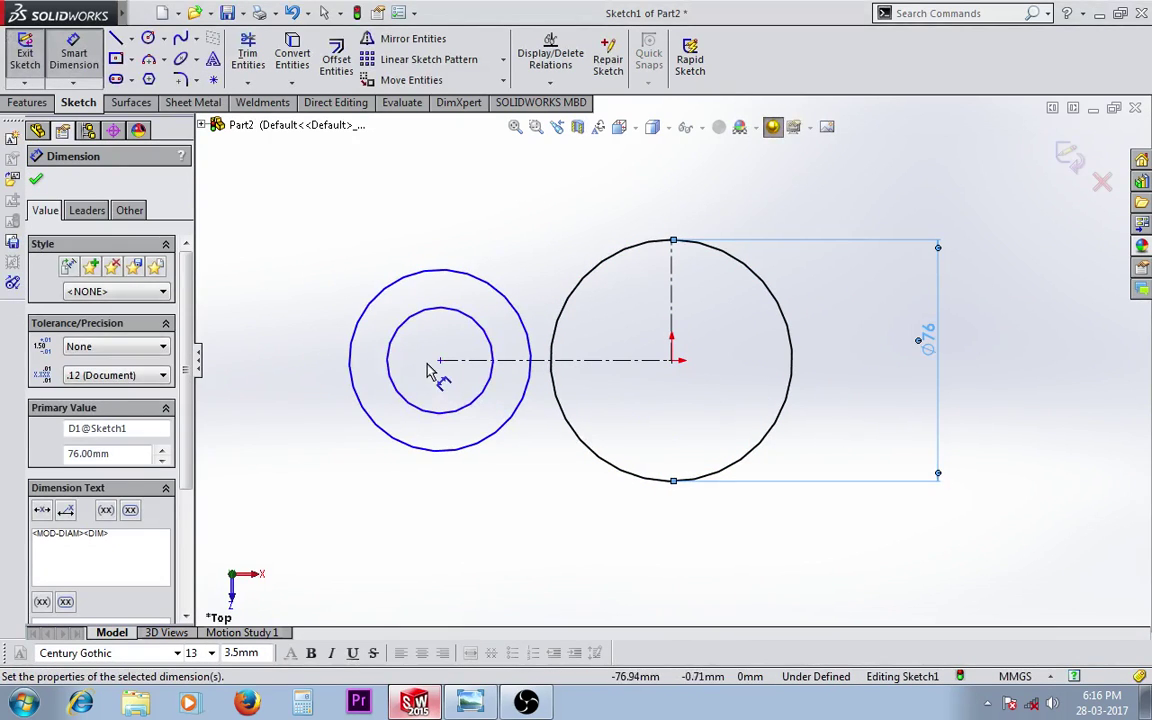
left_click(439, 363)
left_click(671, 360)
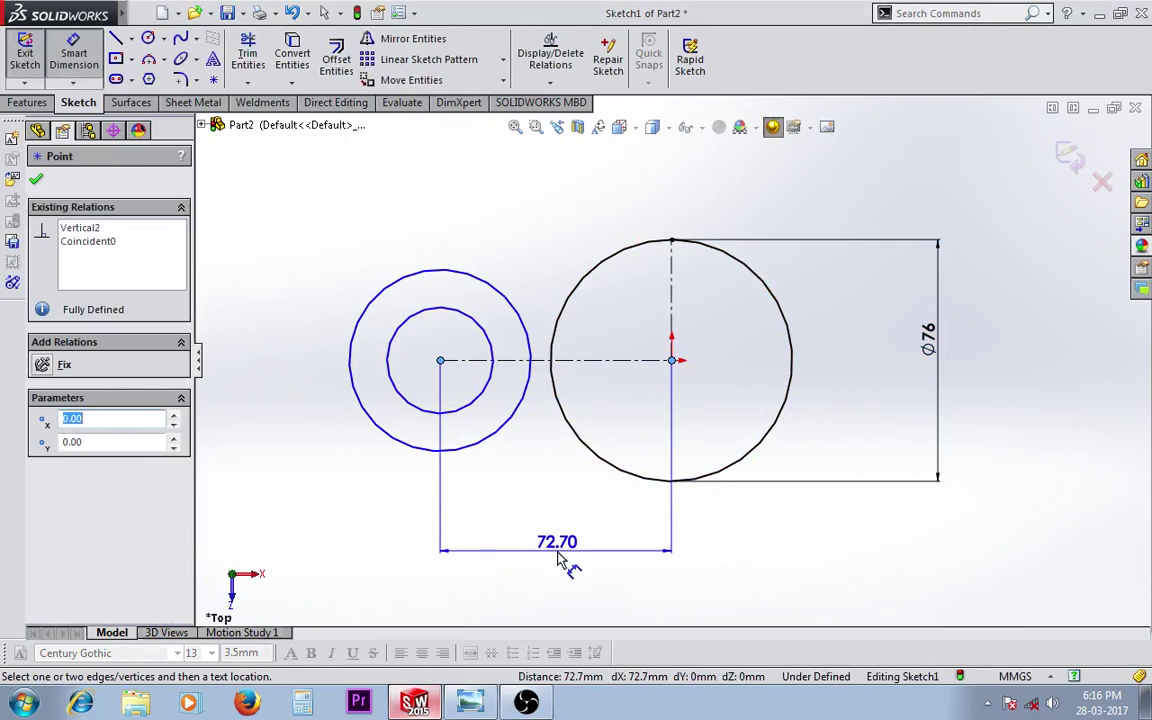
left_click(555, 549)
type("60")
key("Return")
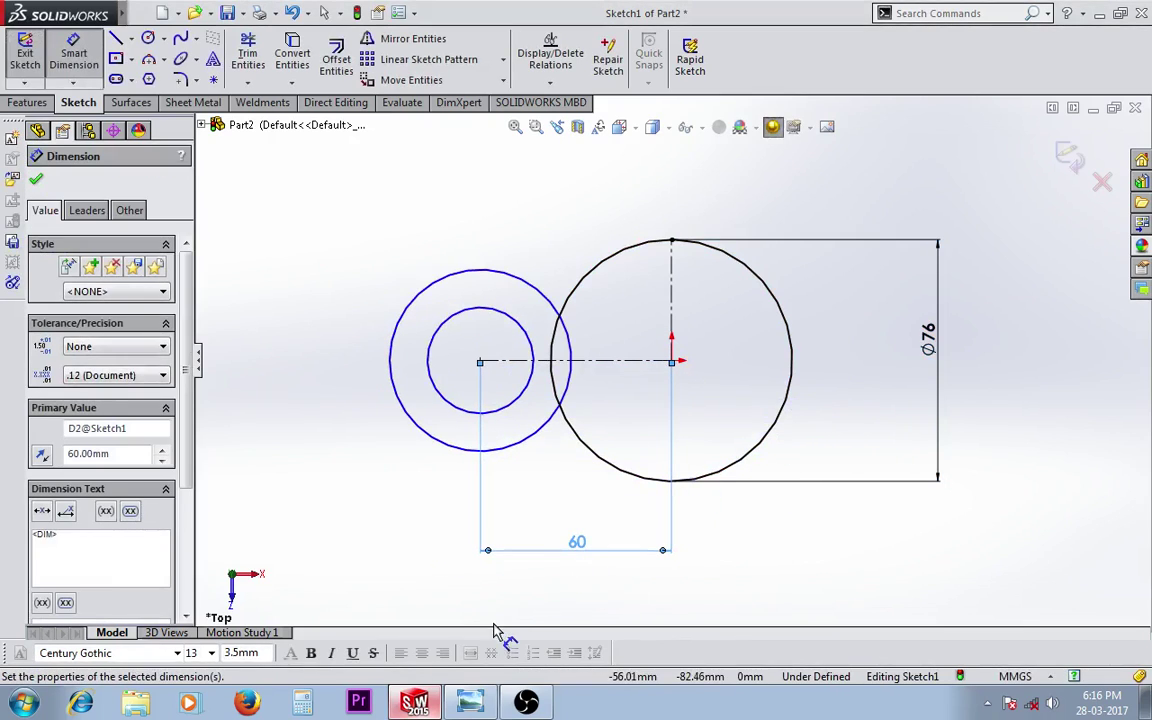
left_click(468, 703)
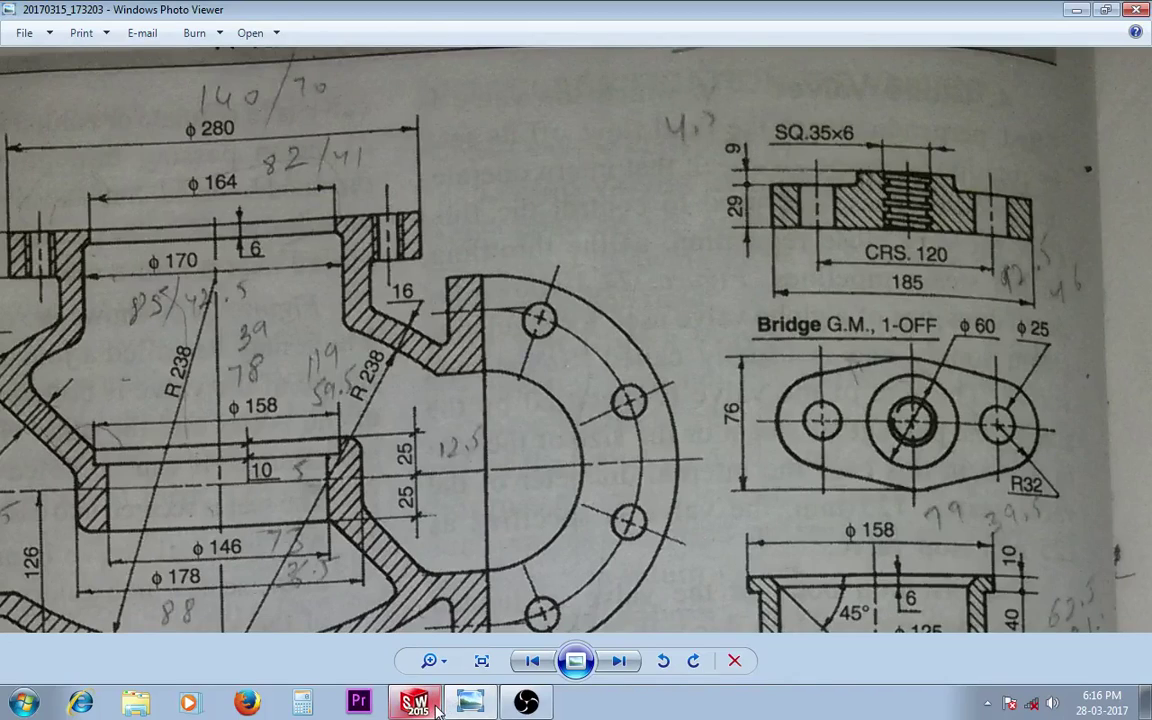
Dimension the outer left circle, correcting its diameter to 32*2 (Ø64)
left_click(435, 706)
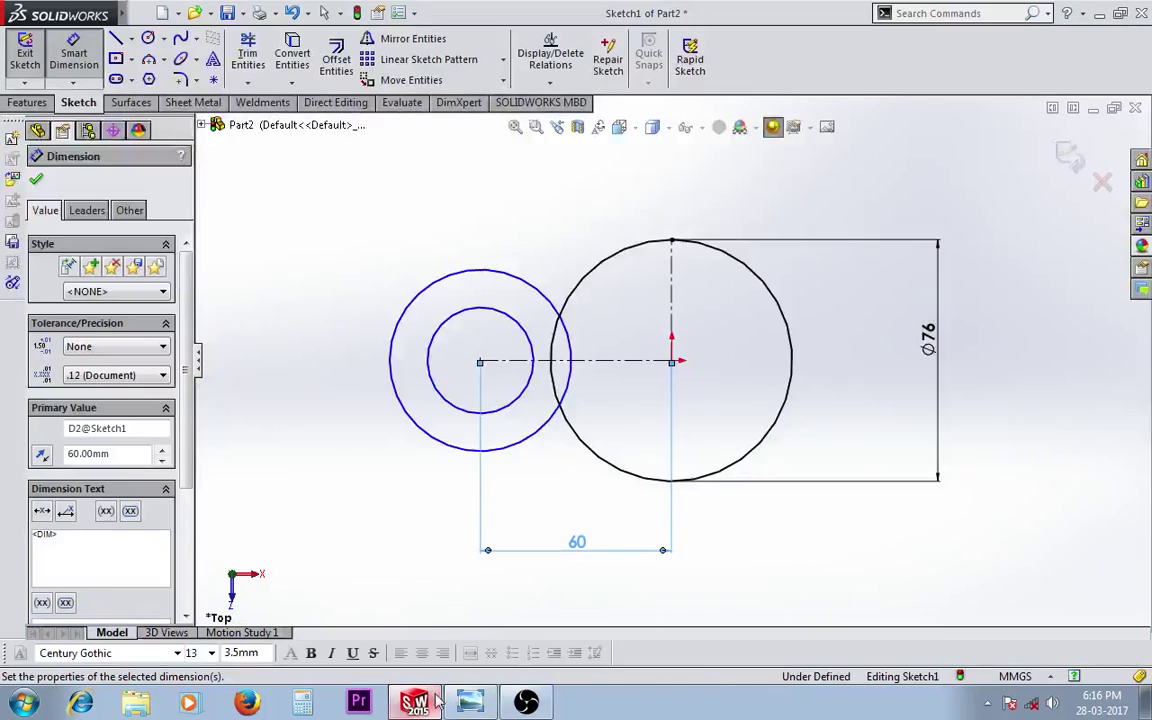
left_click(432, 290)
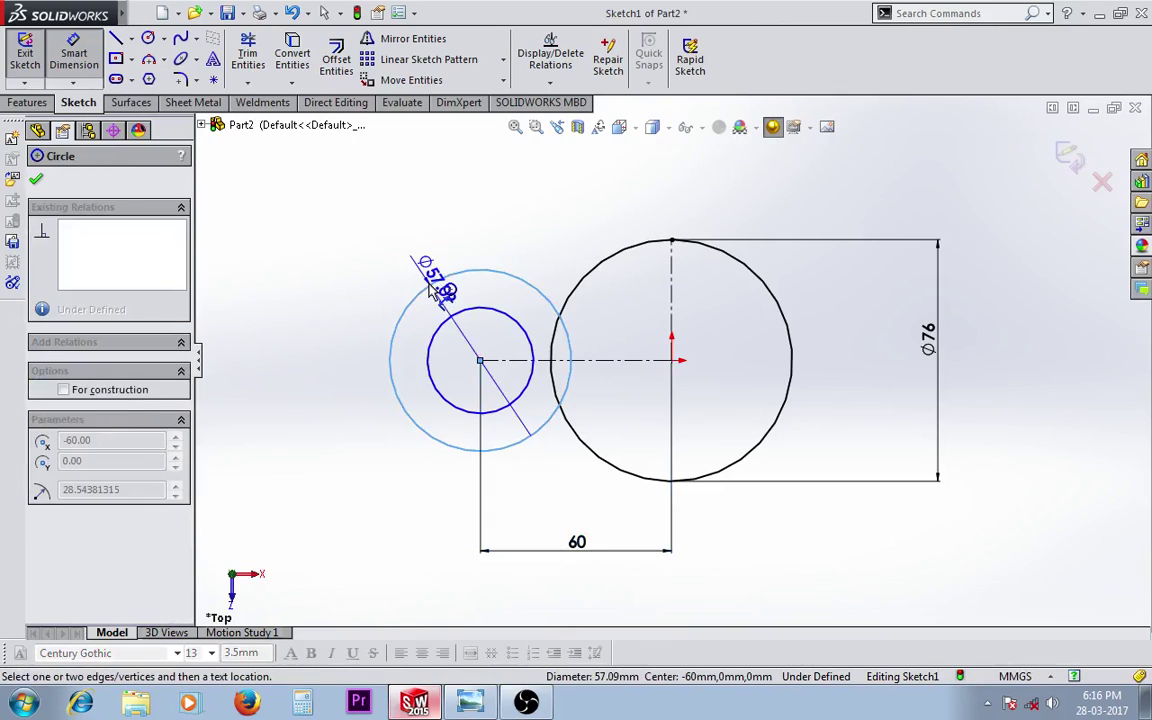
left_click(352, 237)
type("10")
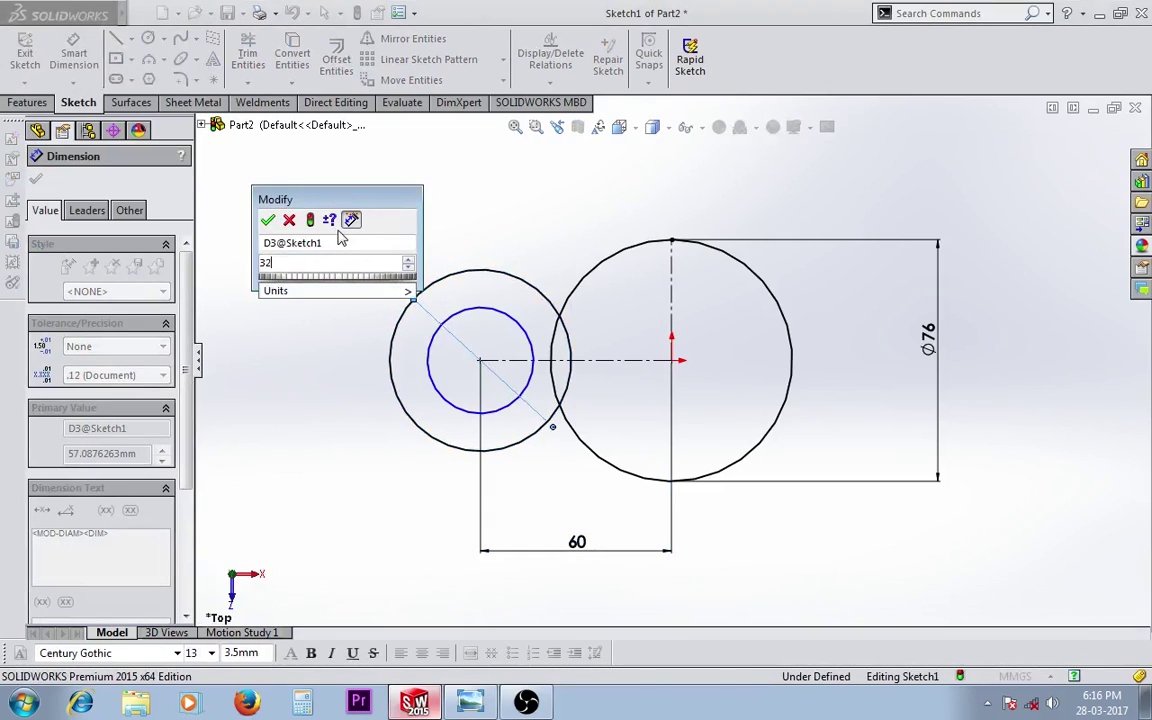
key("Return")
left_click(470, 703)
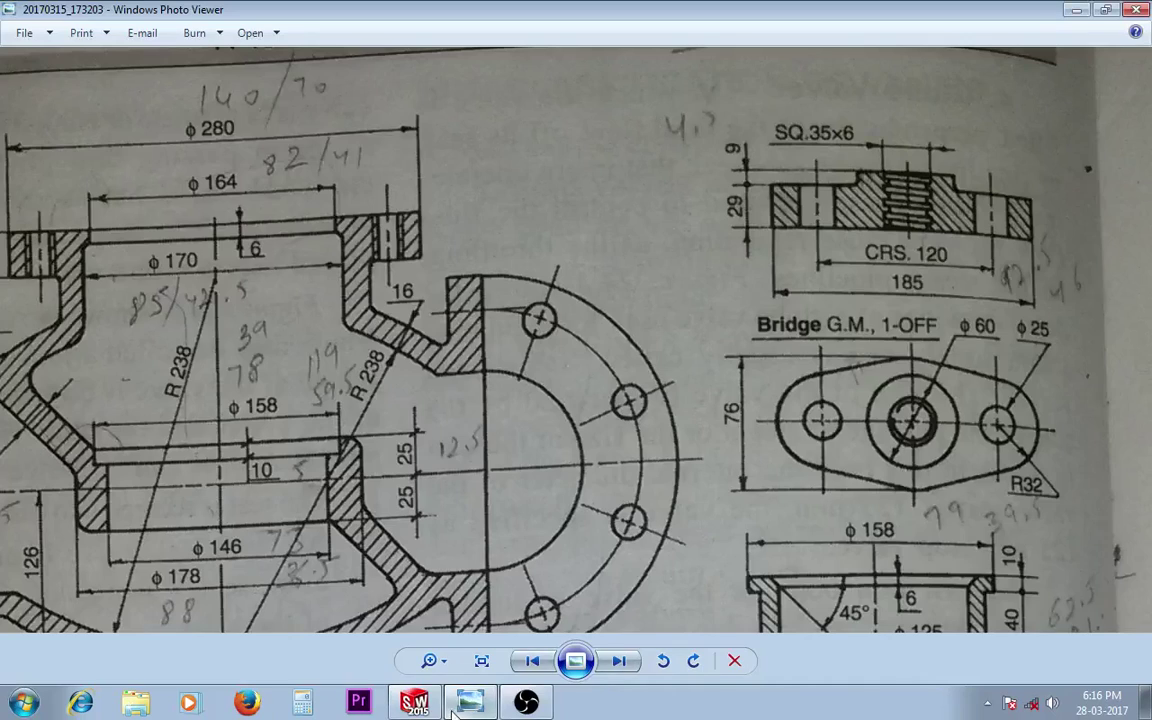
left_click(415, 703)
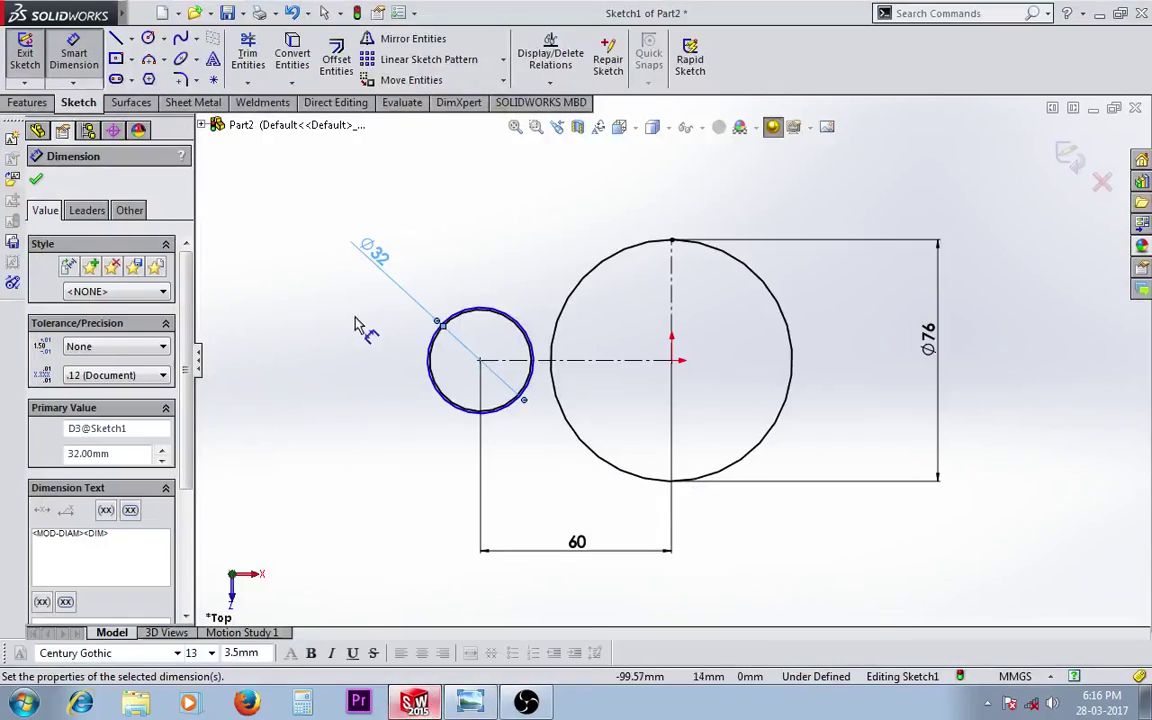
left_click(450, 310)
type("32")
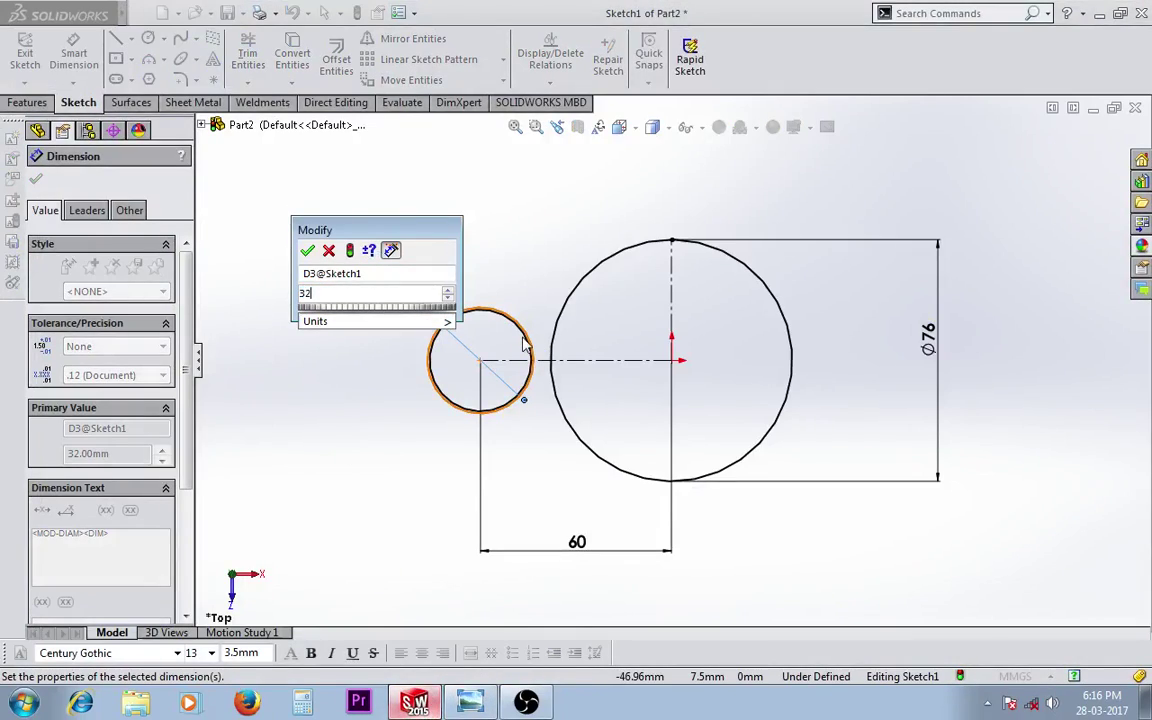
type("*2")
key("Return")
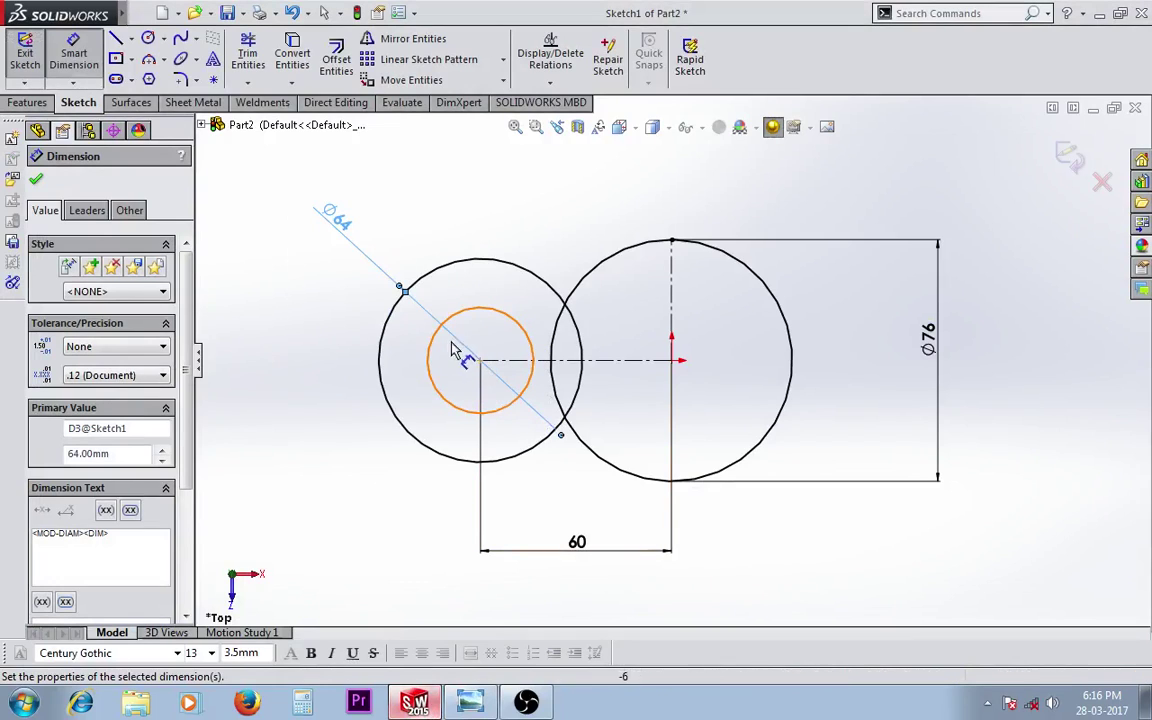
Set the small hole circle to Ø25 and cancel an unwanted 92 distance dimension
left_click(437, 326)
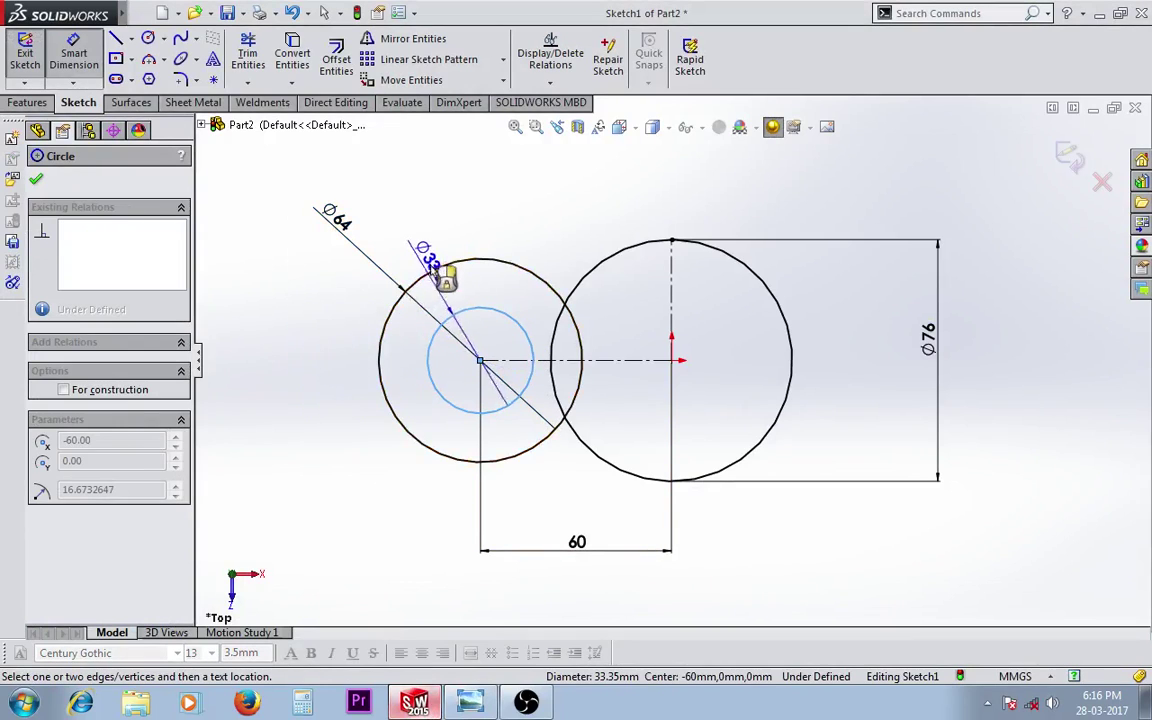
left_click(483, 237)
type("25")
key("Return")
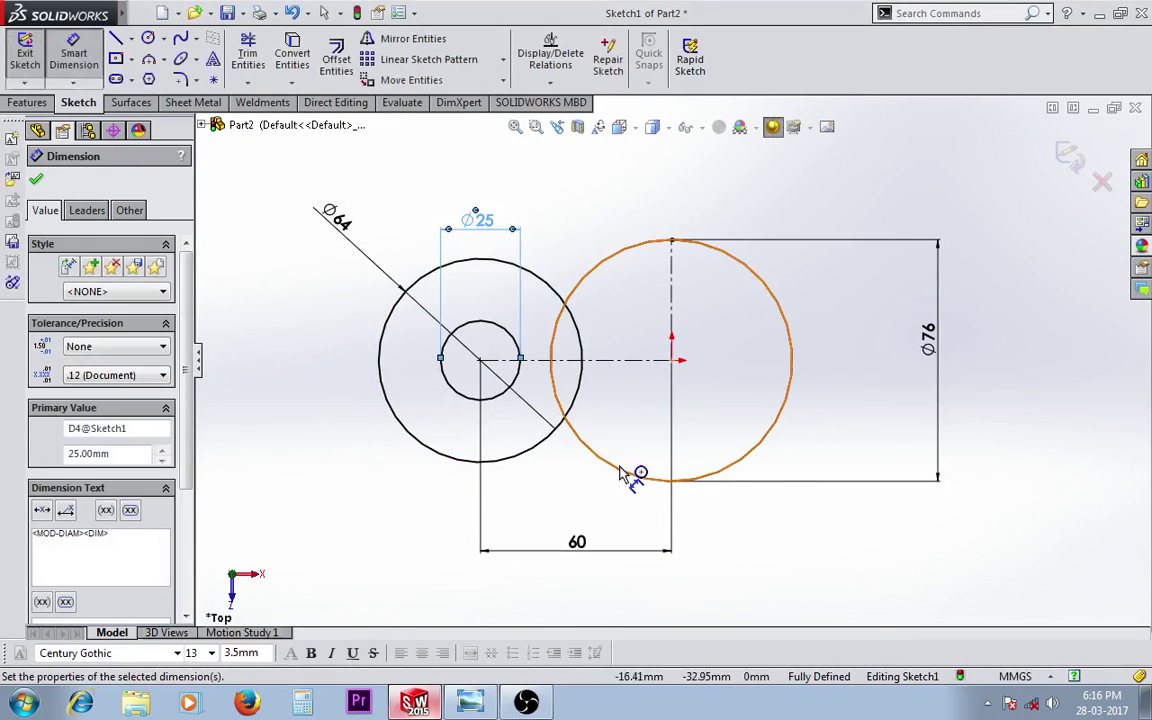
left_click(470, 703)
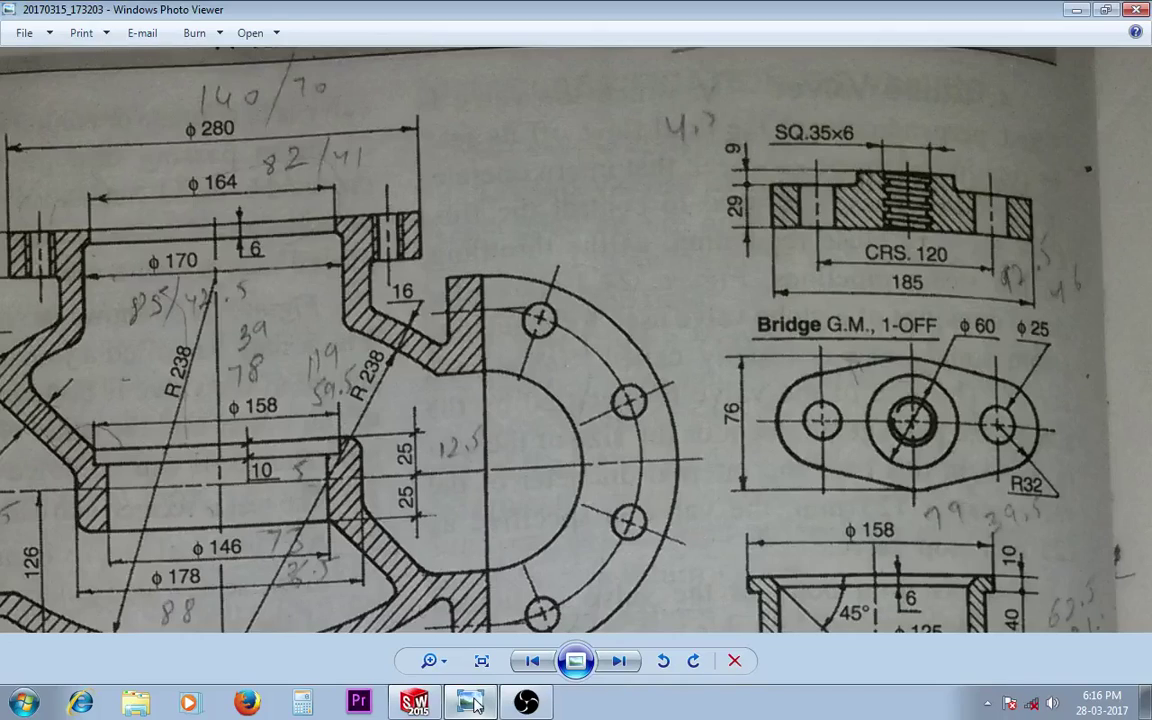
left_click(395, 703)
left_click(671, 360)
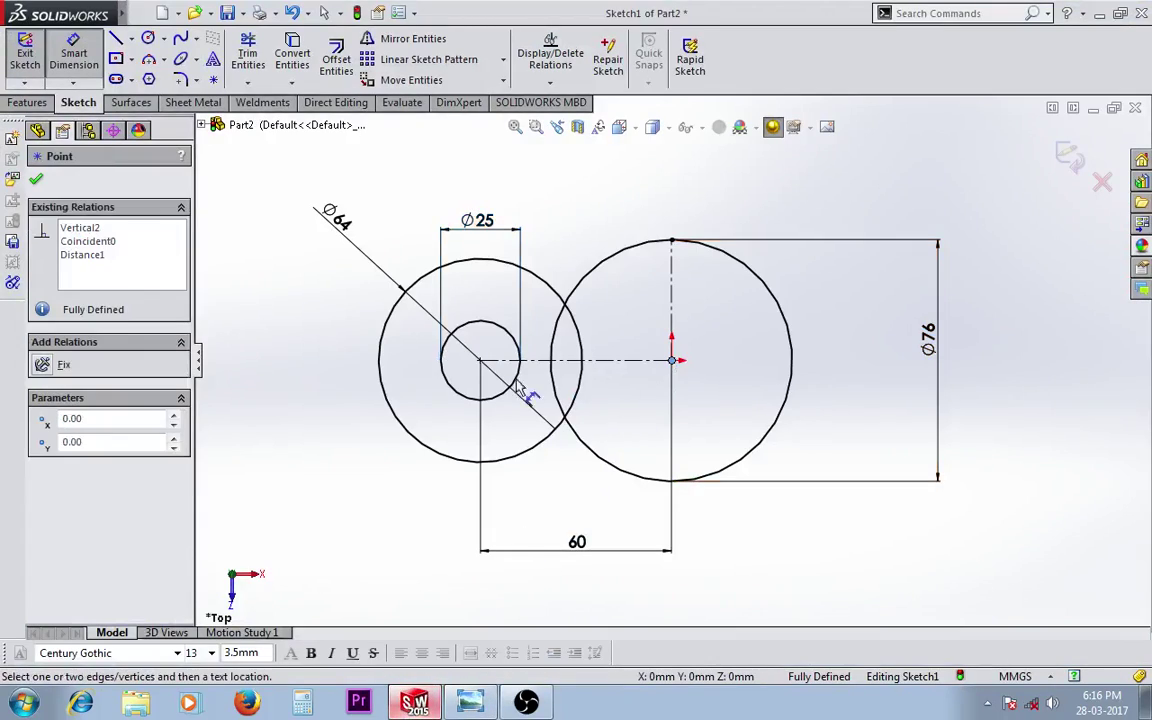
left_click(380, 355)
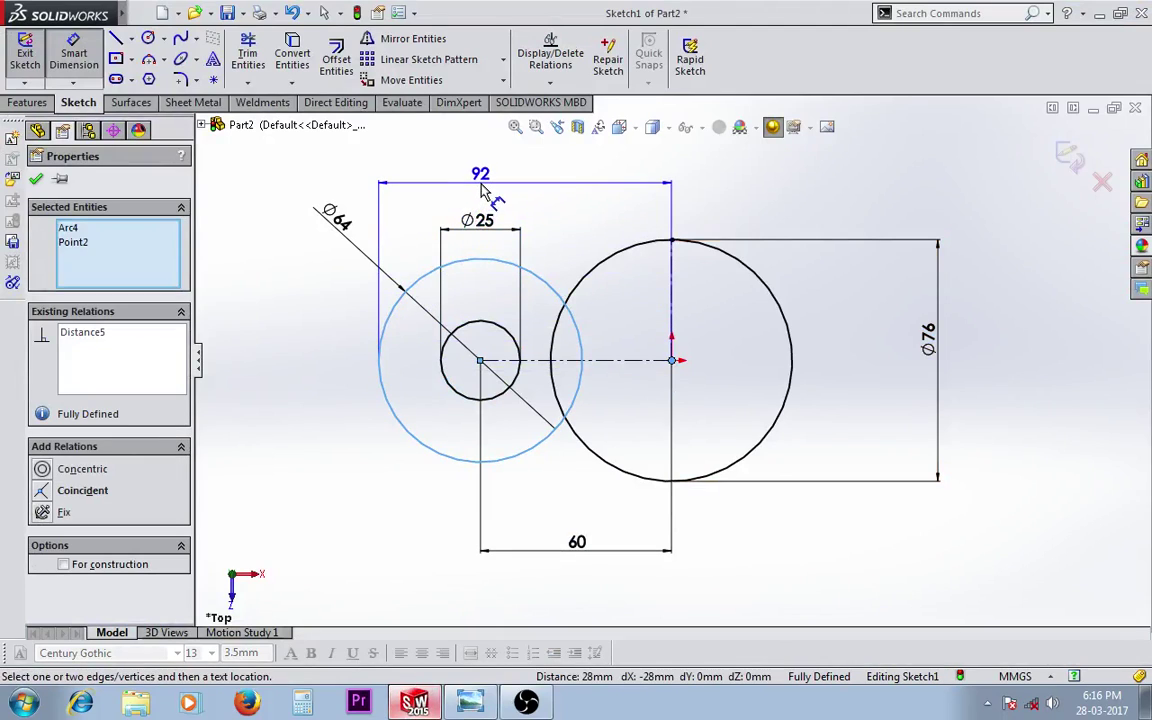
key("Escape")
Check the drawing and compute 185 / 2 = 92.5 in Windows Calculator
left_click(478, 705)
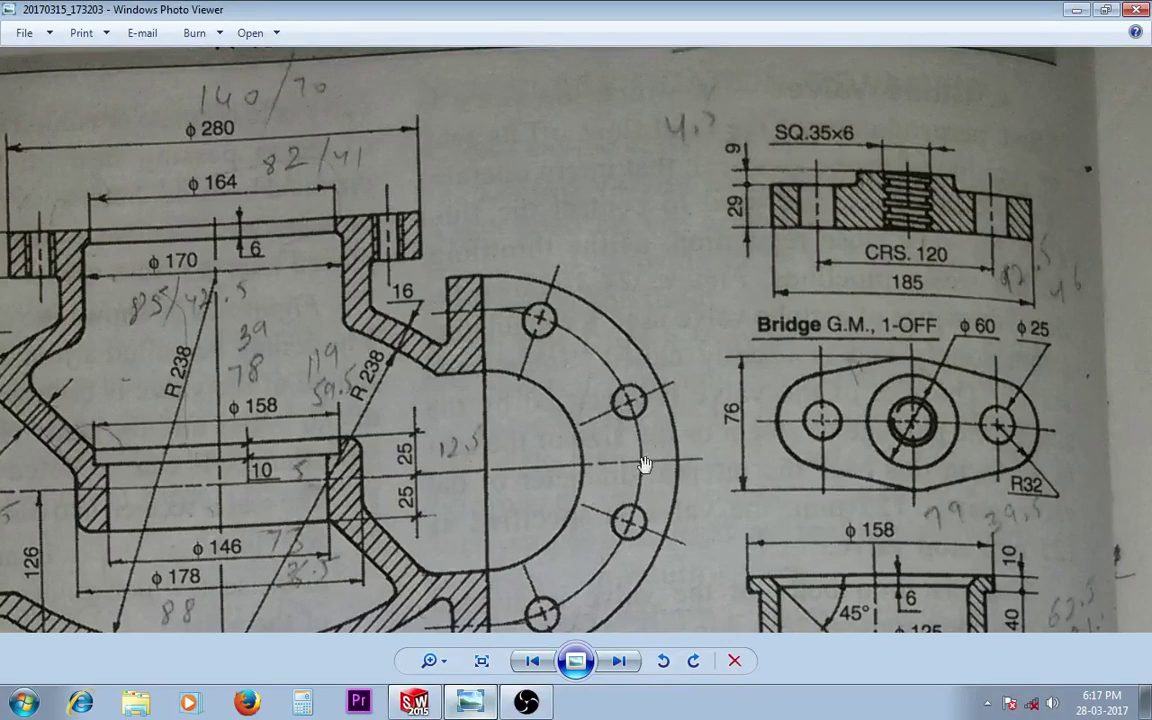
left_click(470, 703)
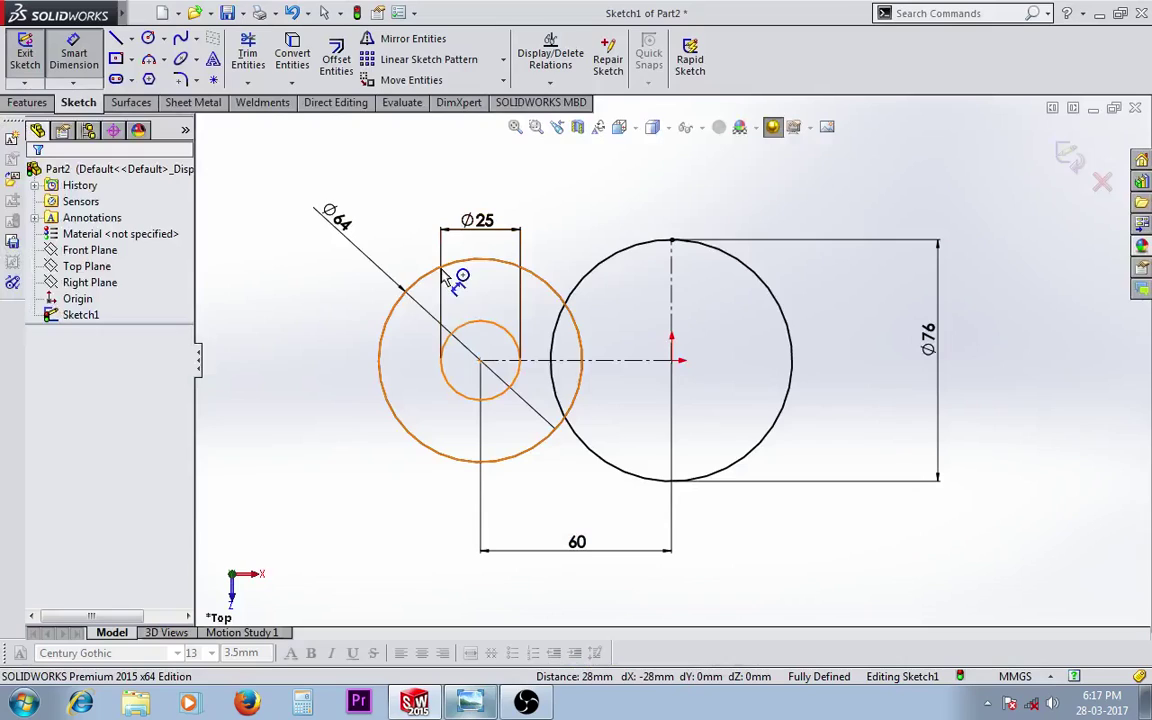
left_click(302, 703)
type("185 / 2")
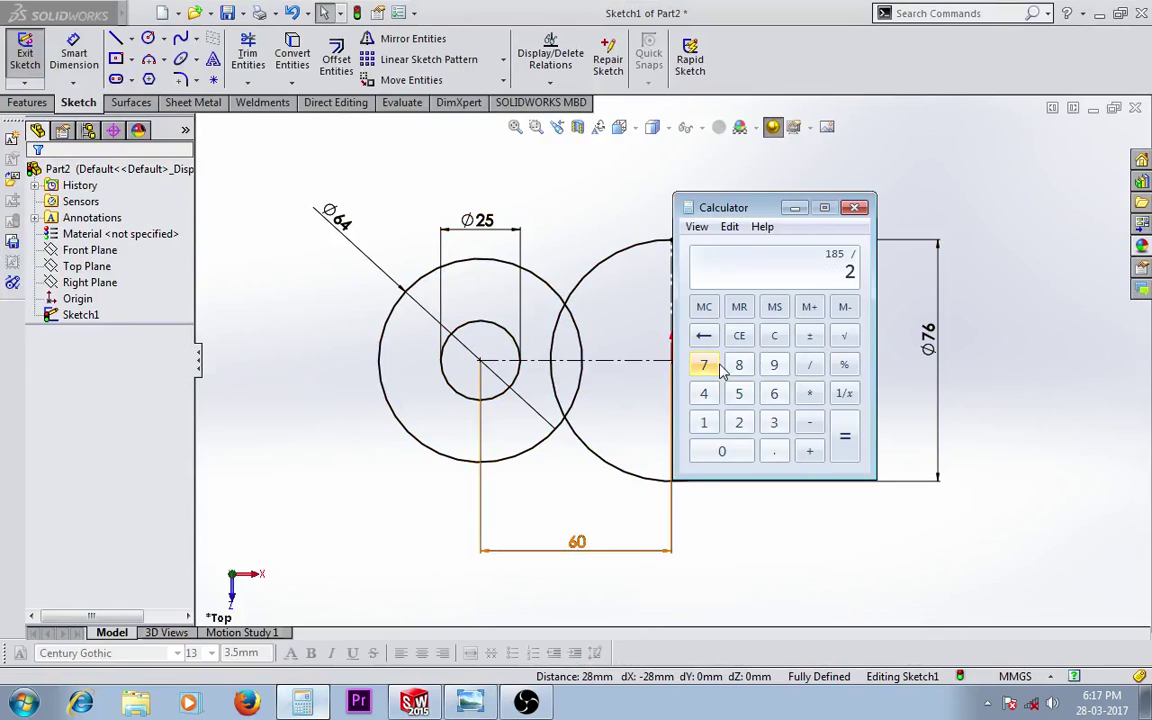
key("Return")
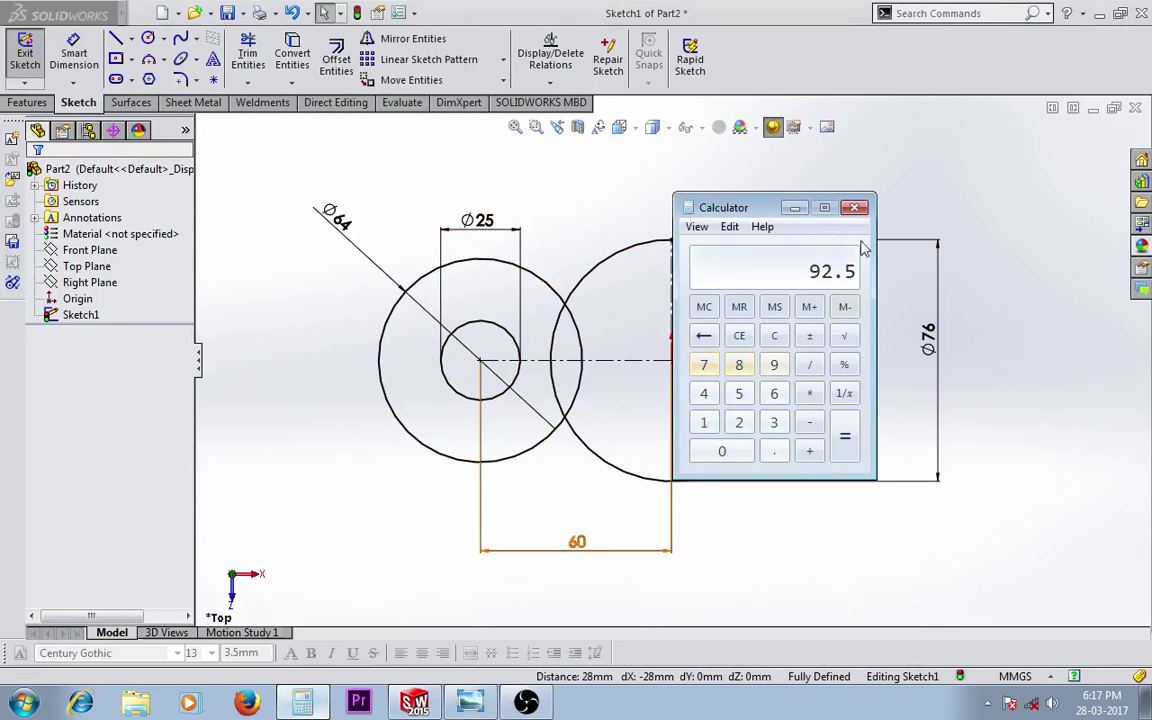
left_click(854, 207)
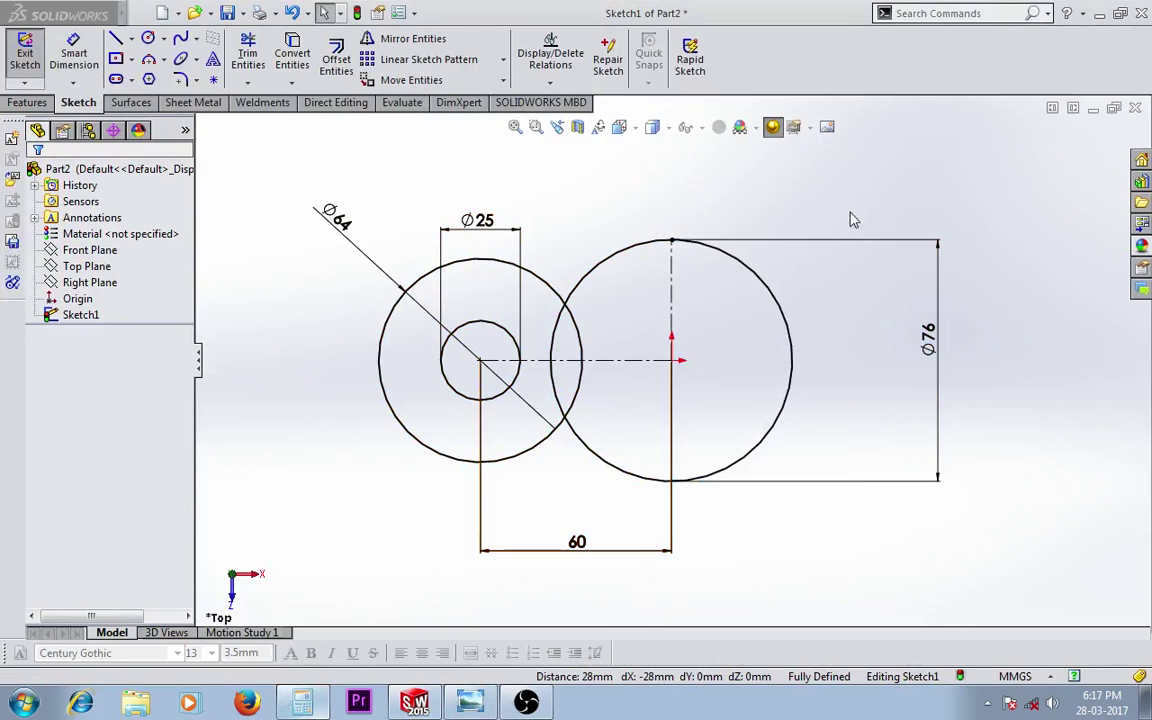
left_click(249, 50)
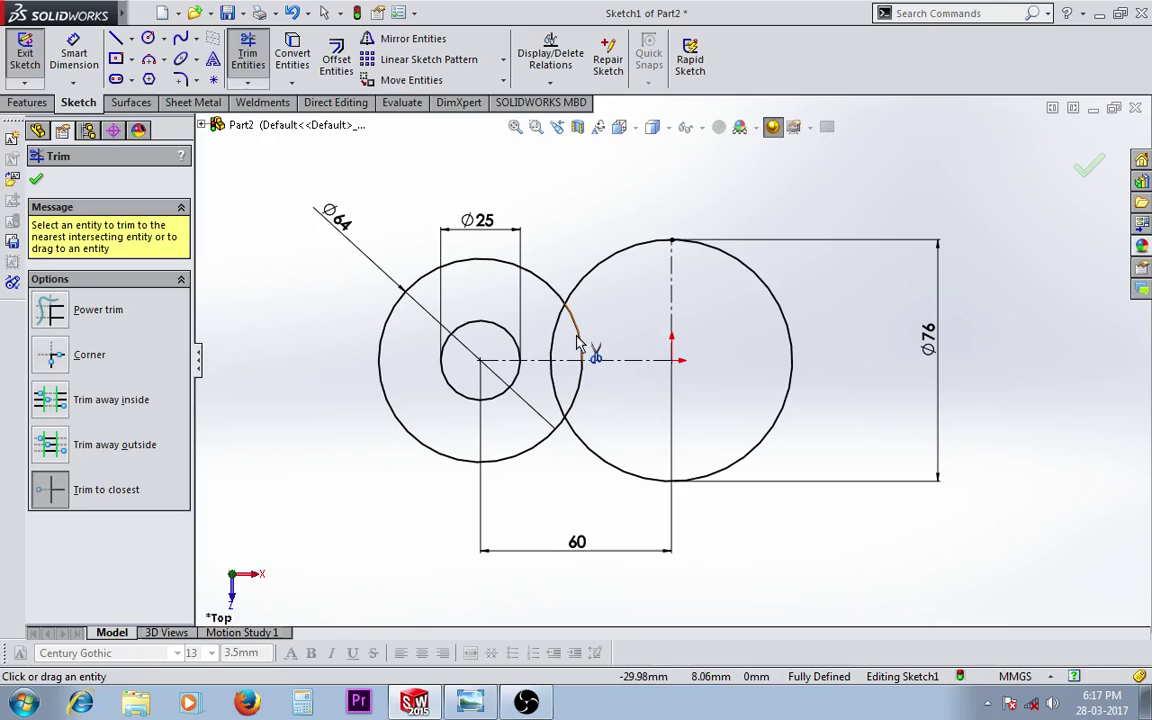
Draw a line from the top of the Ø64 circle tangent to the top of the Ø76 circle
left_click_drag(582, 362, 575, 400)
key("Escape")
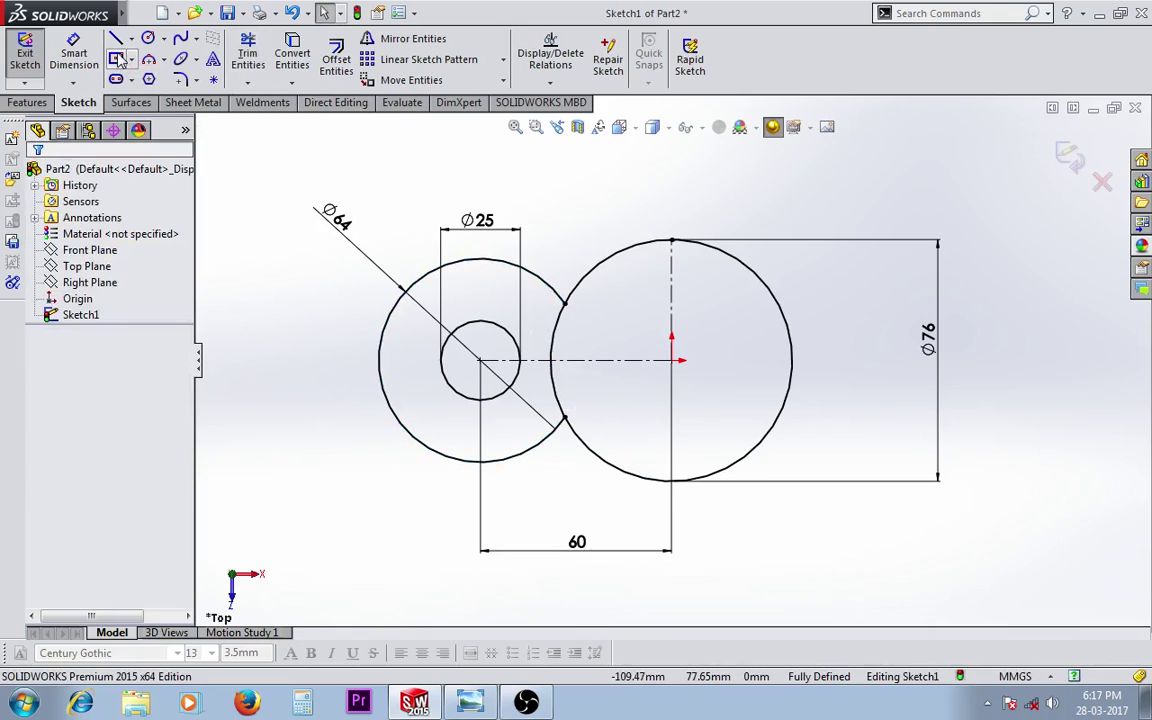
left_click(114, 44)
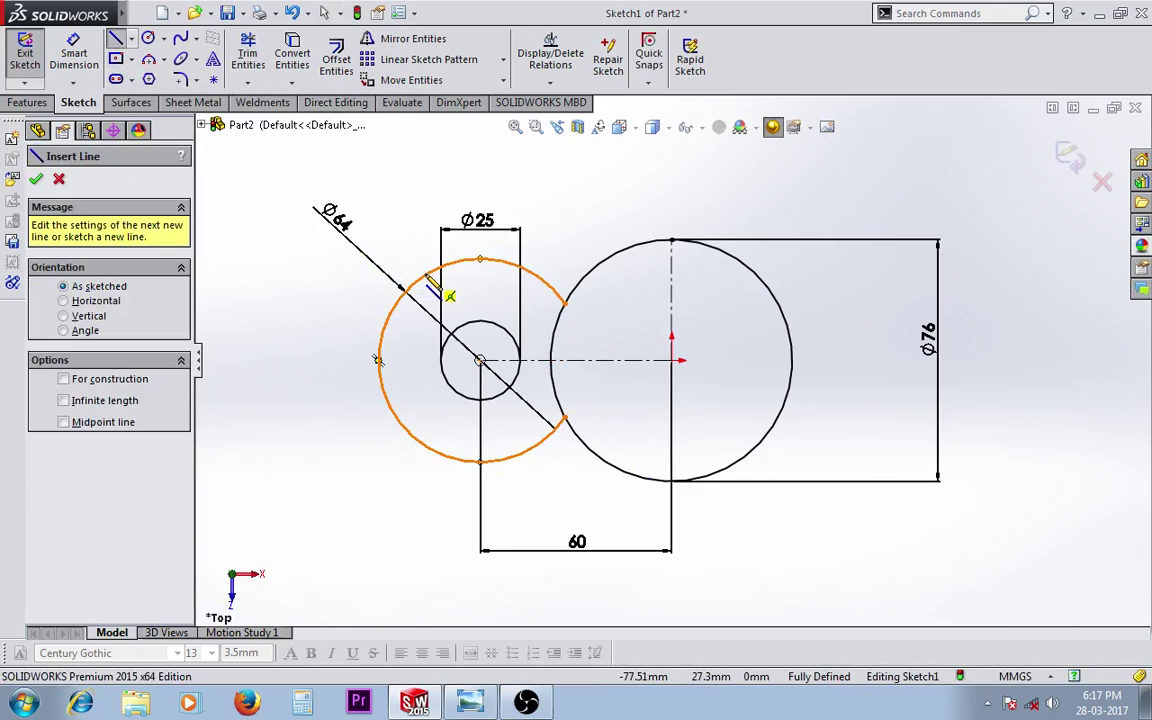
left_click(480, 259)
left_click(660, 243)
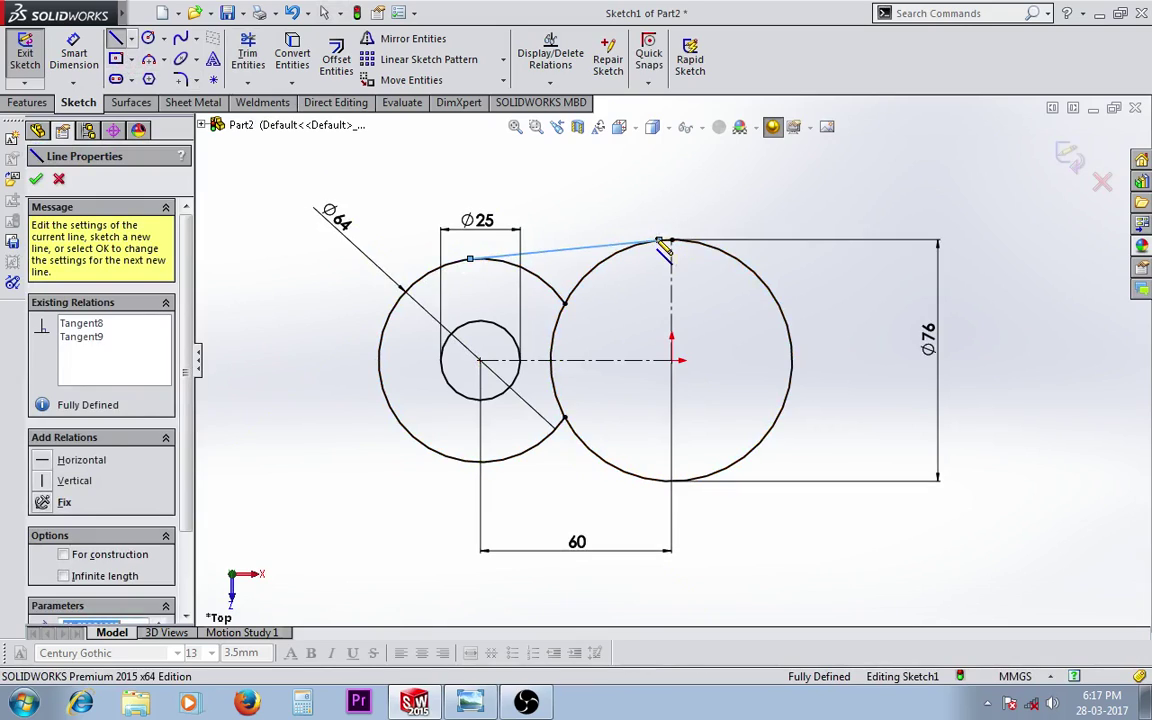
key("Escape")
Trim the short Ø64 arc between the two circles
left_click(249, 62)
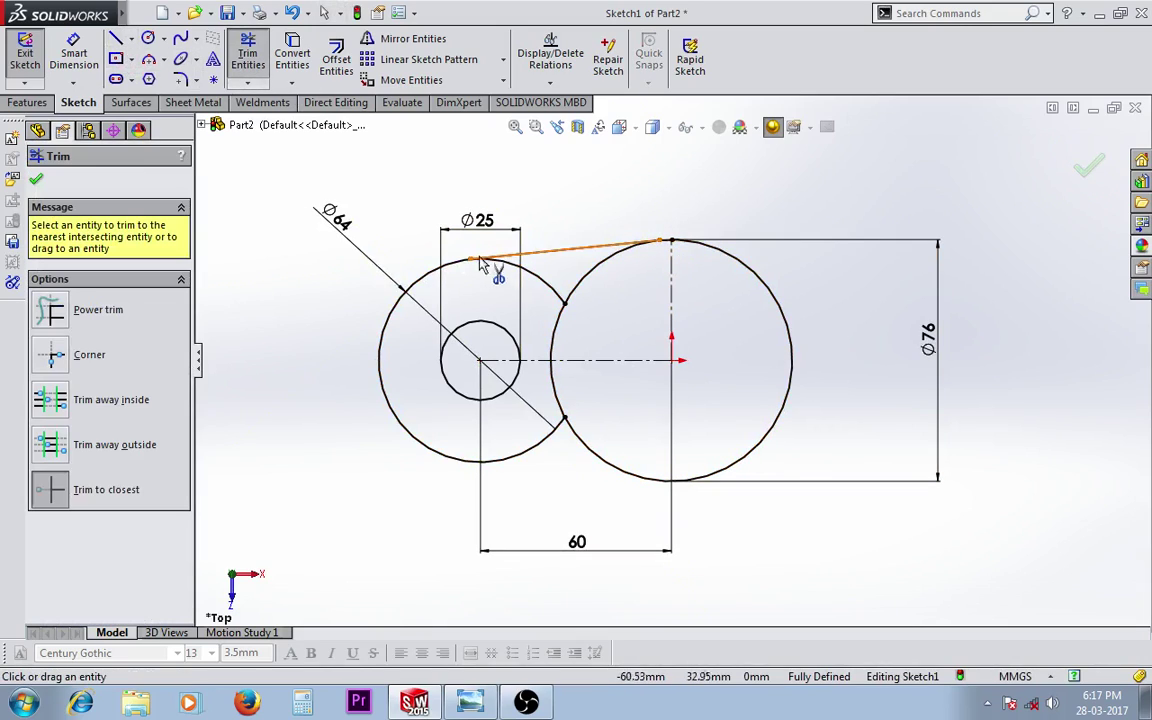
left_click(540, 280)
key("Escape")
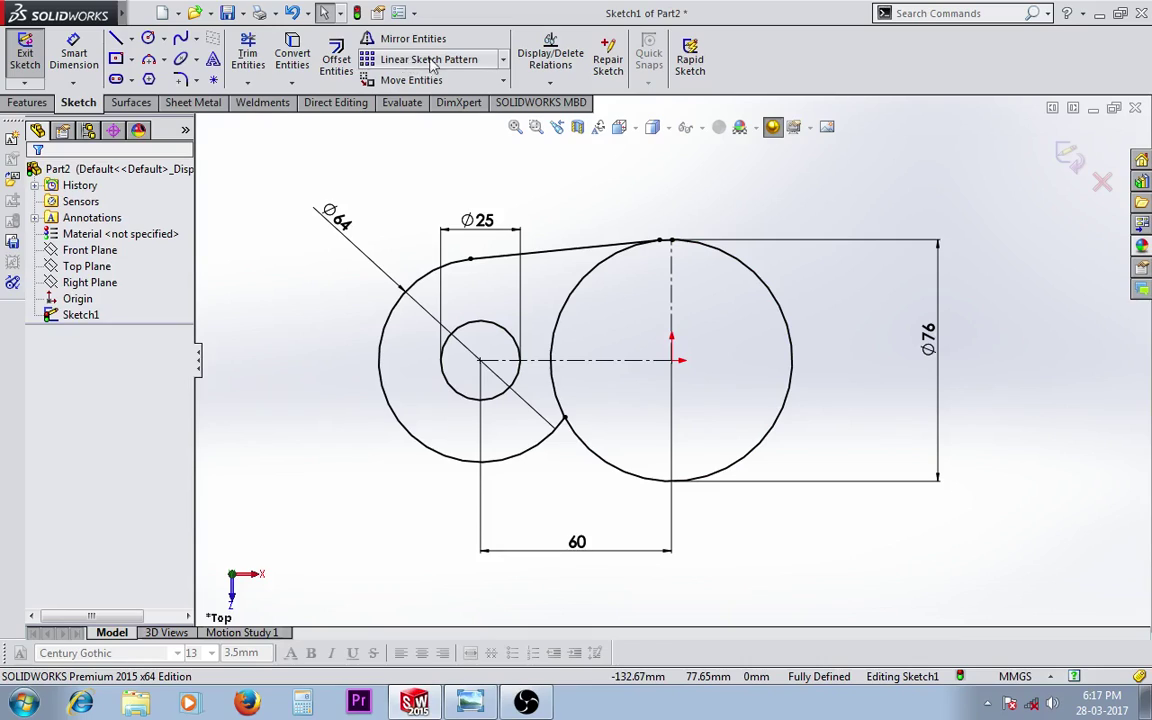
Mirror the top tangent line about the horizontal centreline to form the bottom edge
left_click(413, 38)
left_click(535, 252)
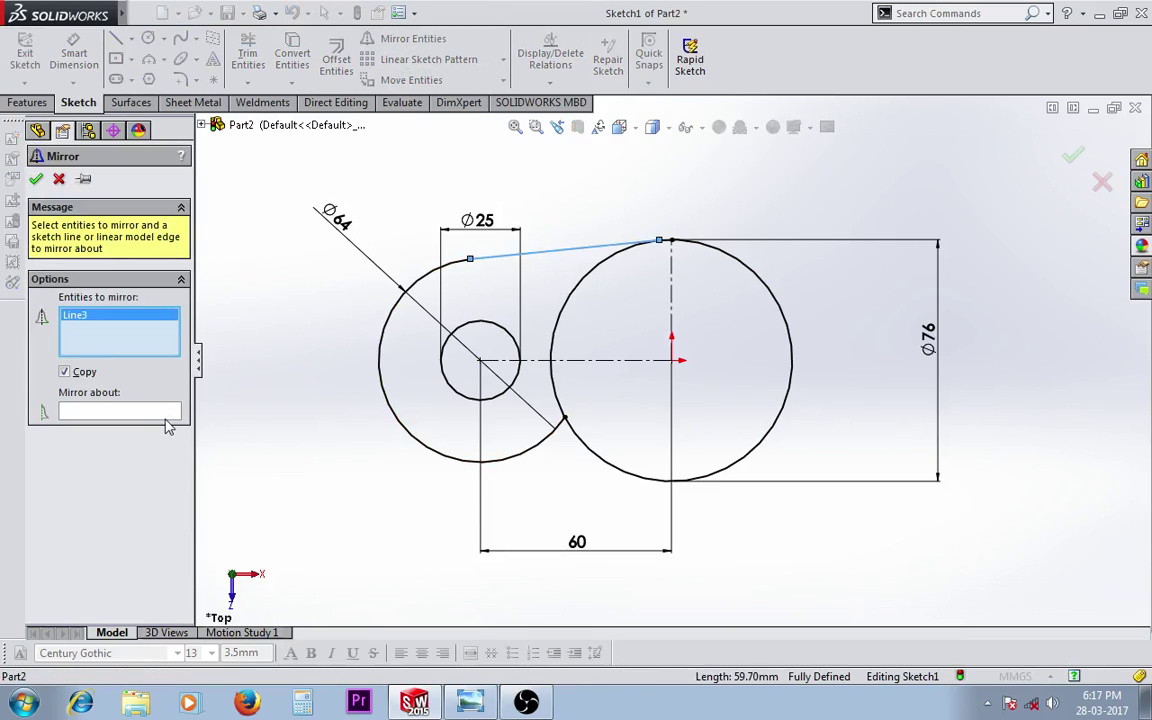
left_click(89, 416)
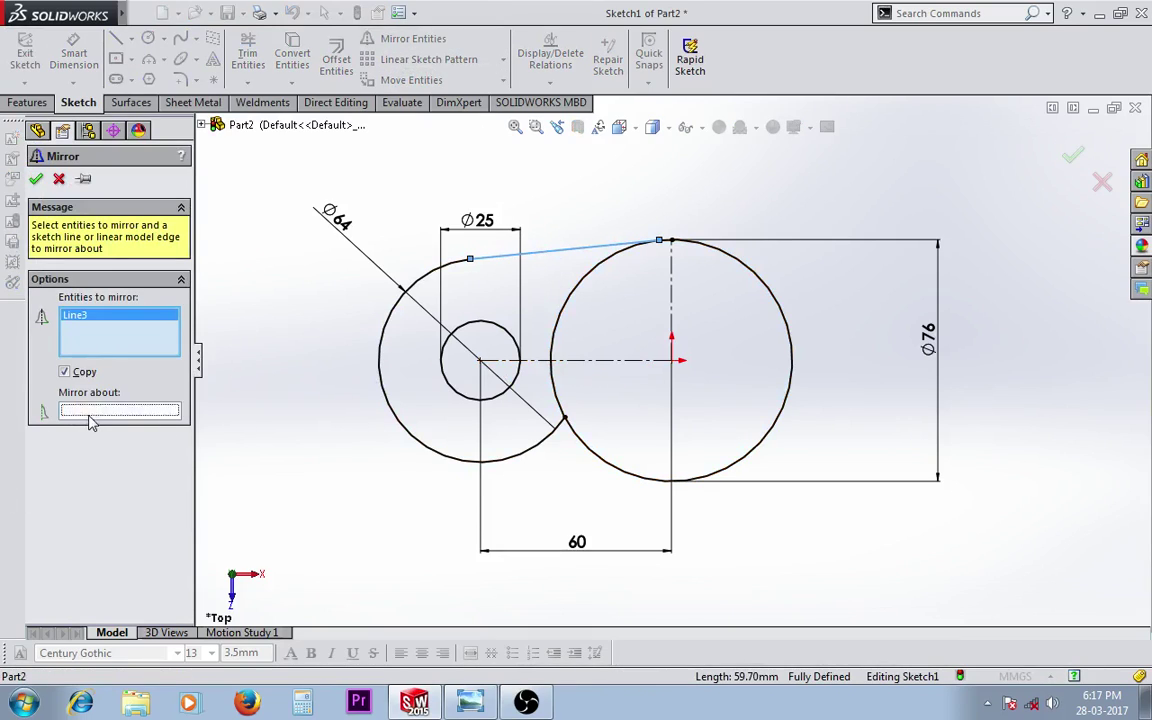
left_click(640, 360)
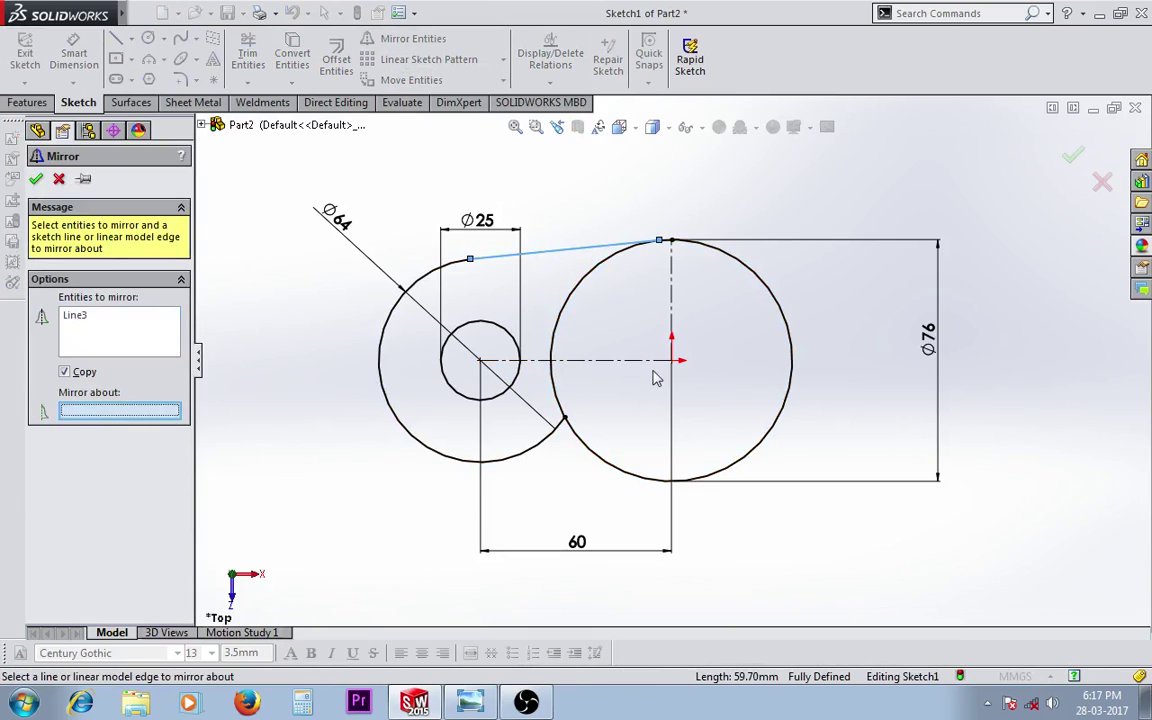
left_click(36, 180)
left_click(247, 55)
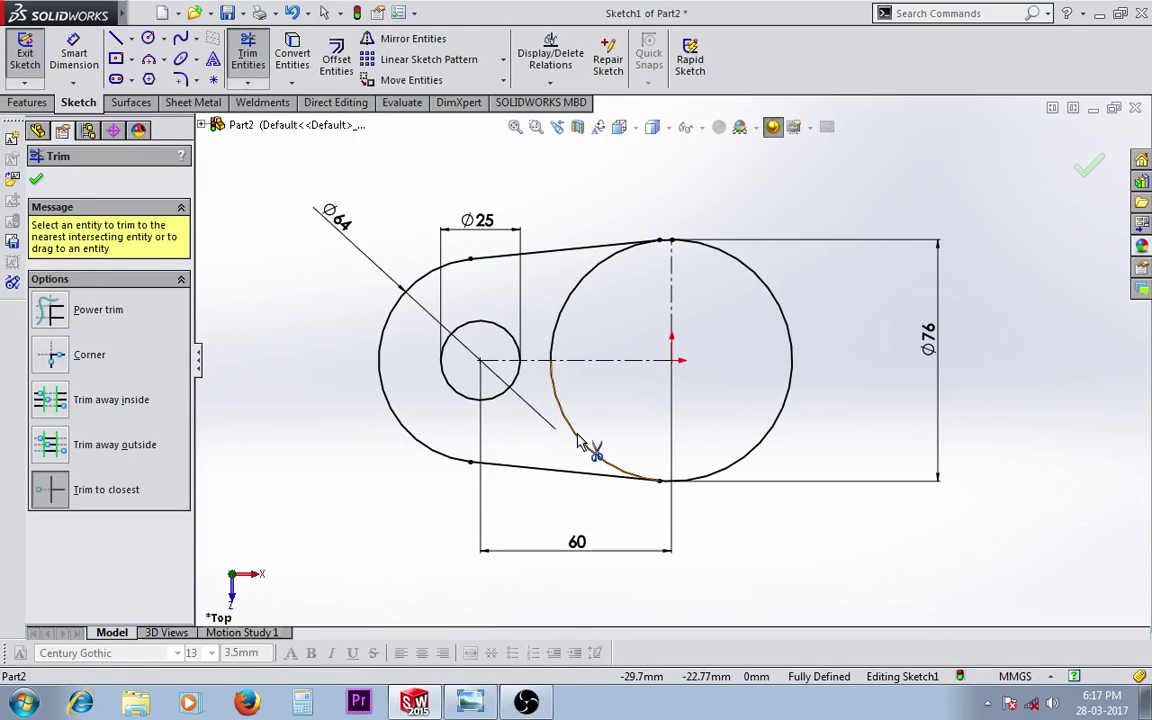
left_click(470, 703)
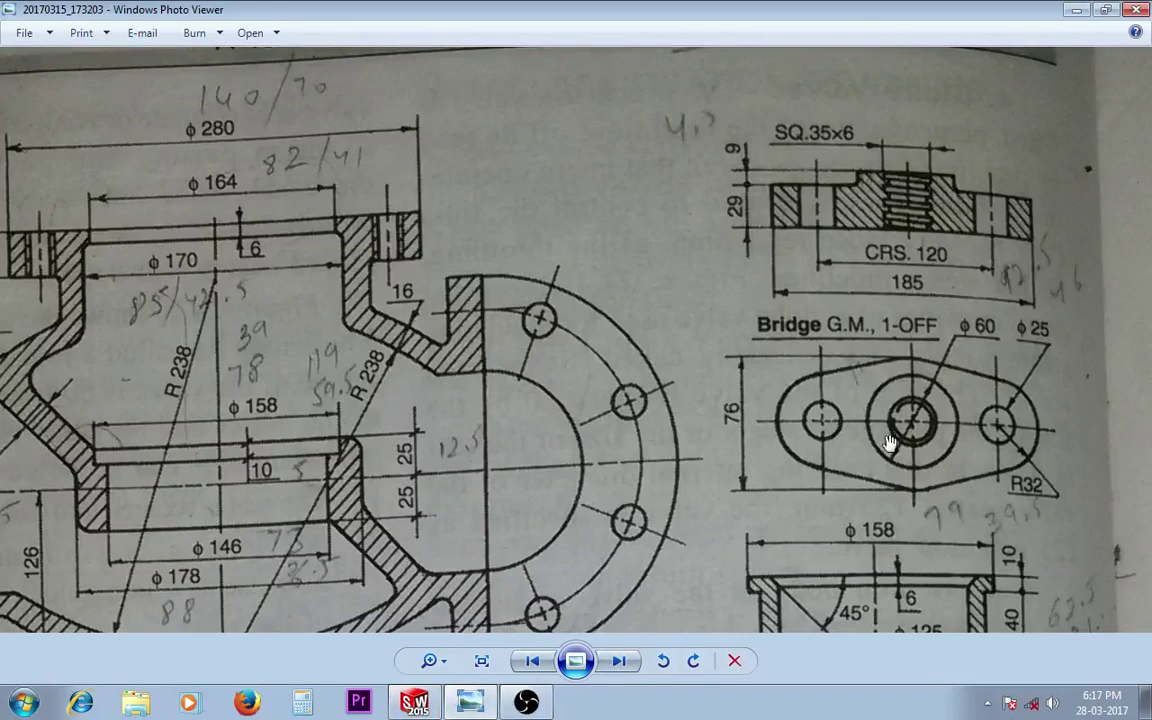
Trim away the upper and lower left arcs of the Ø76 circle
left_click(414, 703)
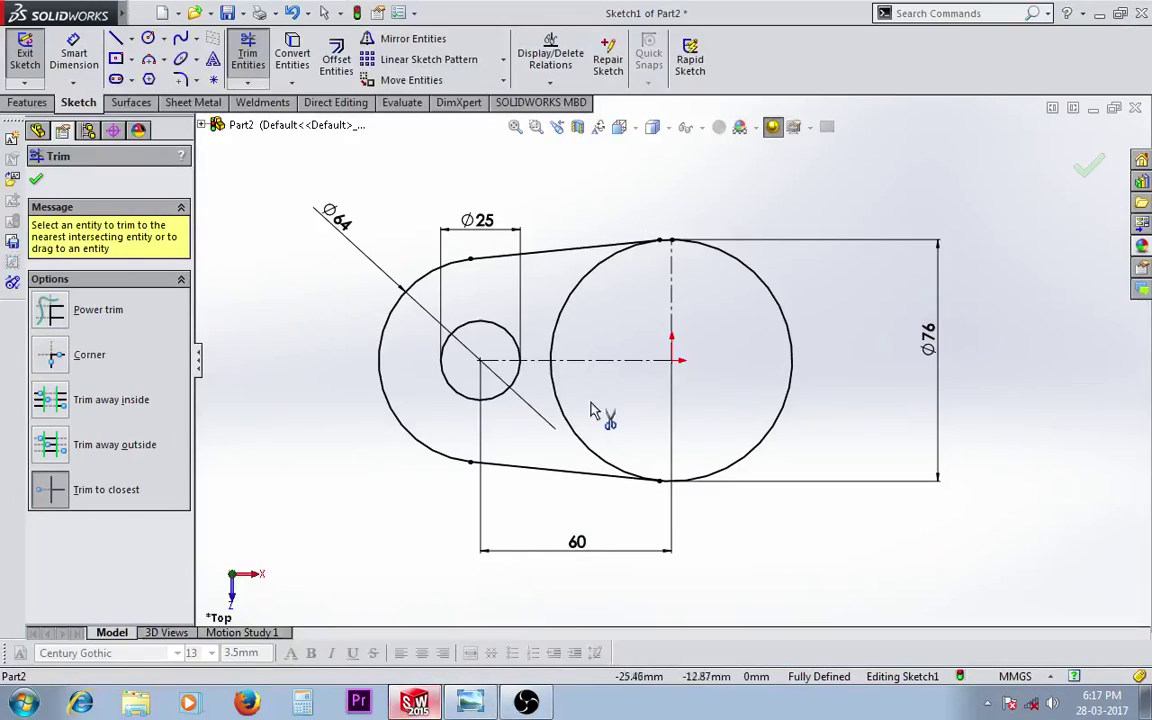
left_click_drag(566, 425, 588, 478)
left_click(571, 300)
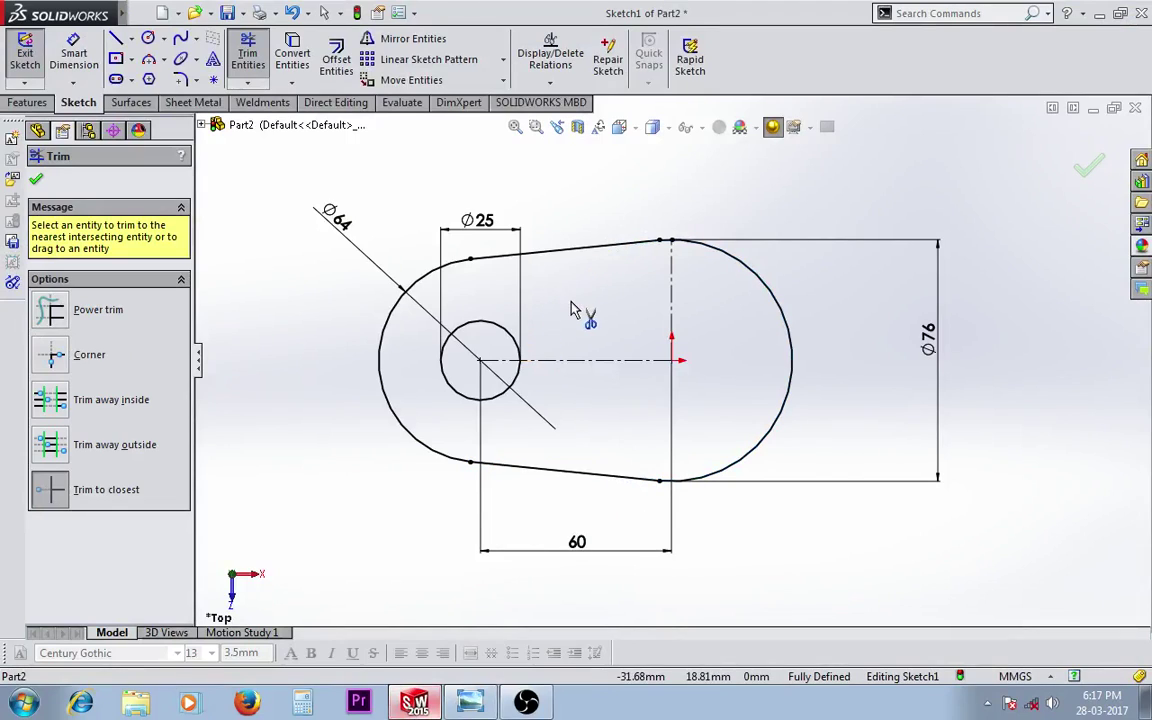
key("Escape")
Mirror the slot lines, left arc and Ø25 circle about the vertical centreline
left_click(405, 38)
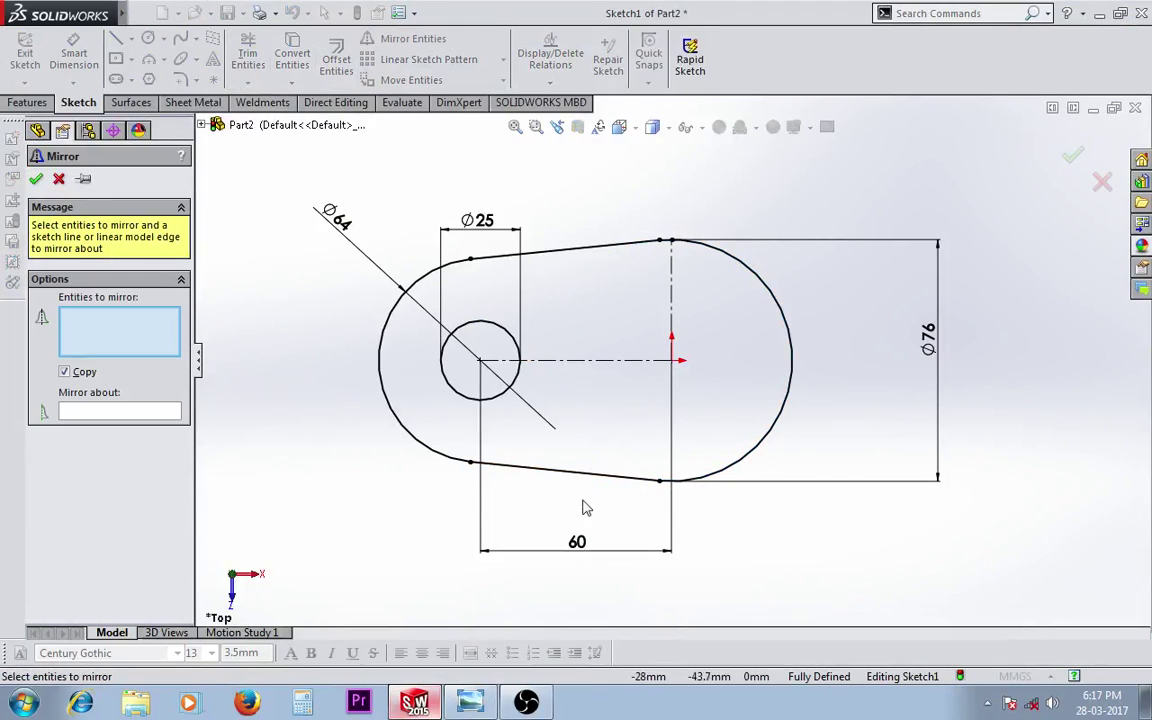
left_click(572, 483)
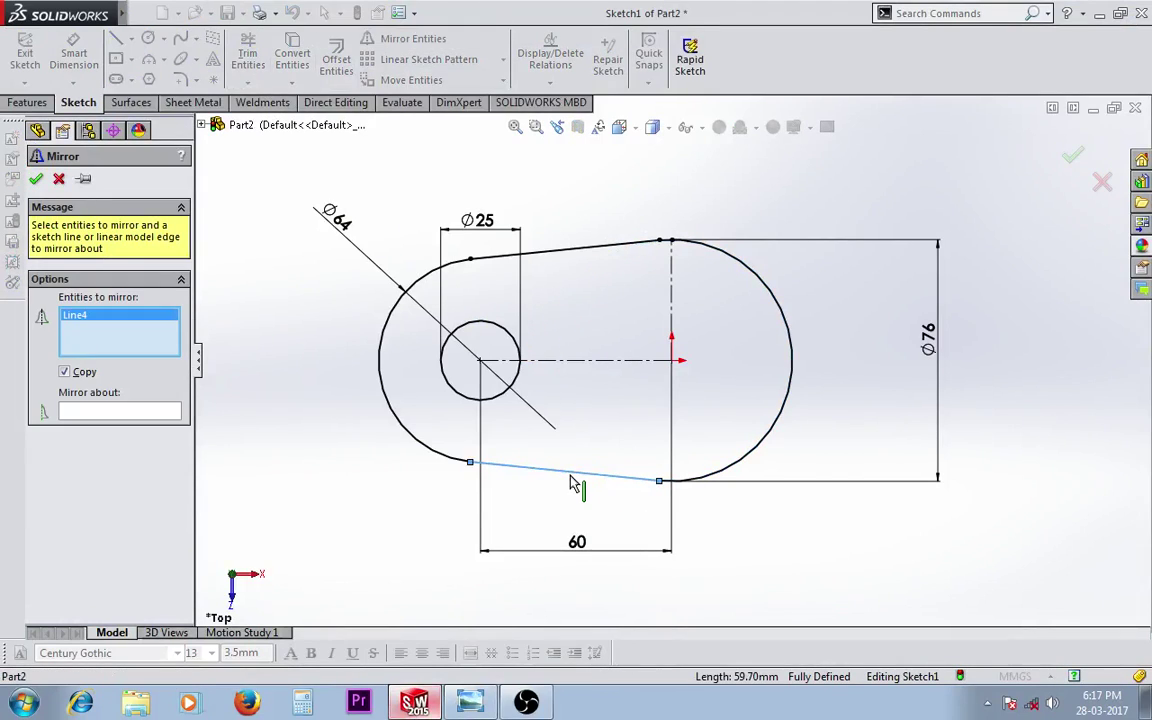
left_click(418, 447)
left_click(548, 251)
left_click(494, 328)
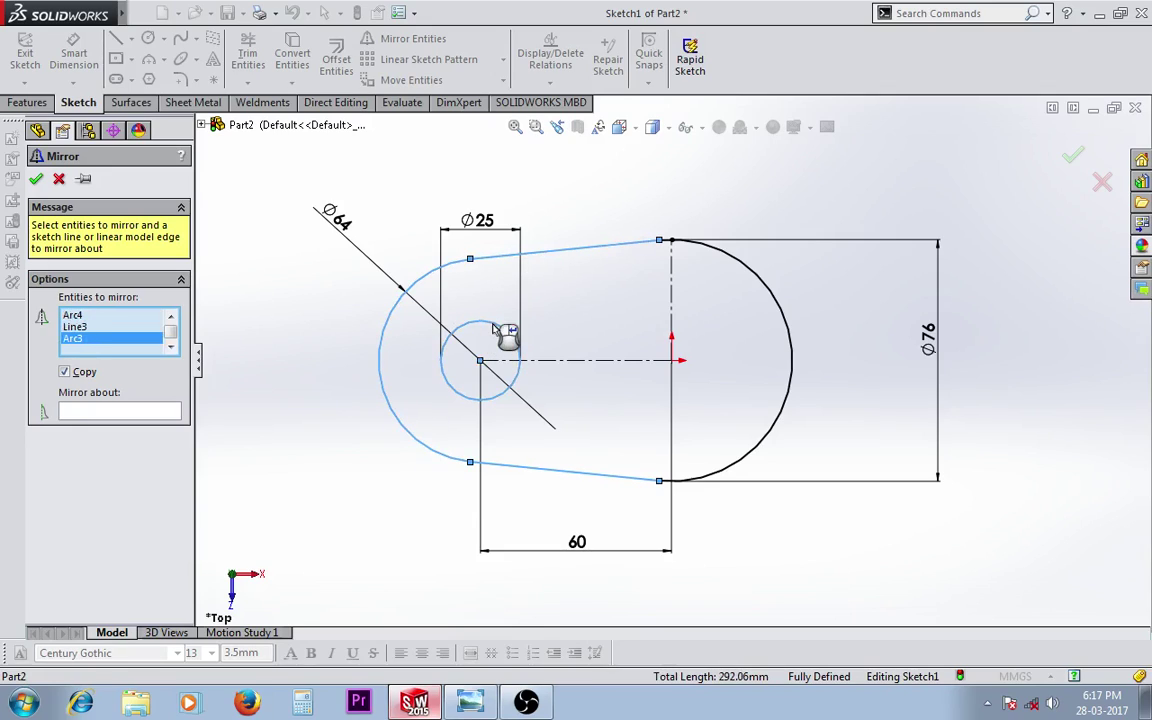
left_click(124, 410)
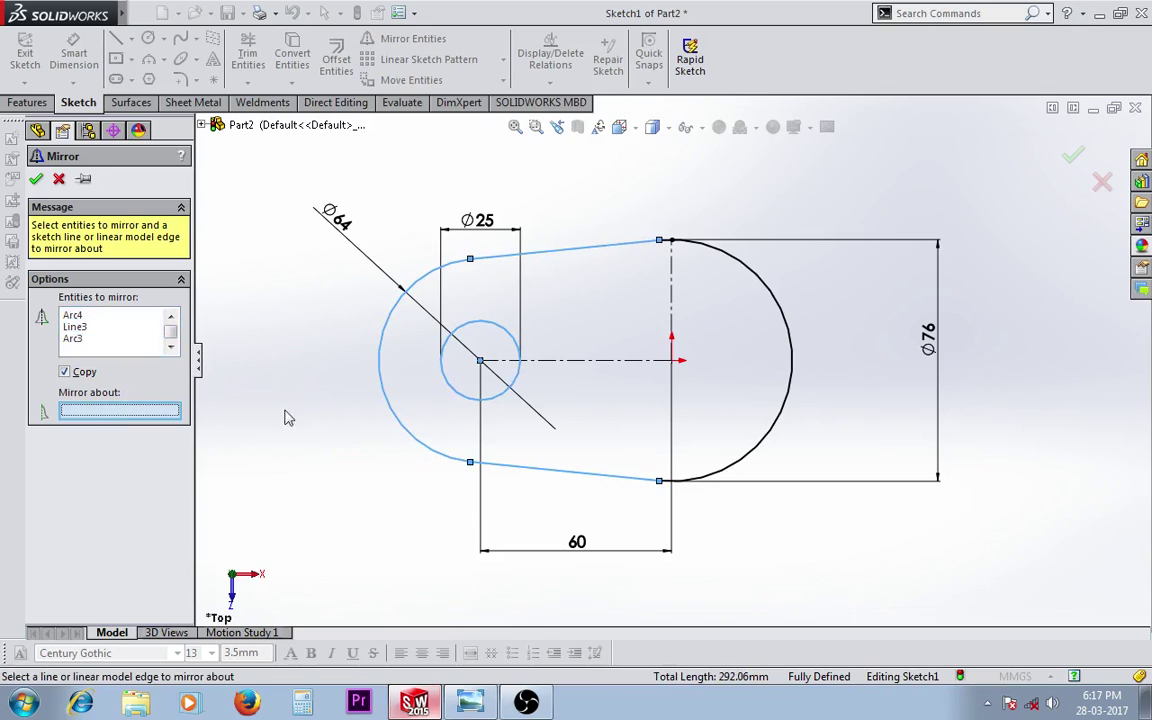
left_click(673, 310)
left_click(36, 179)
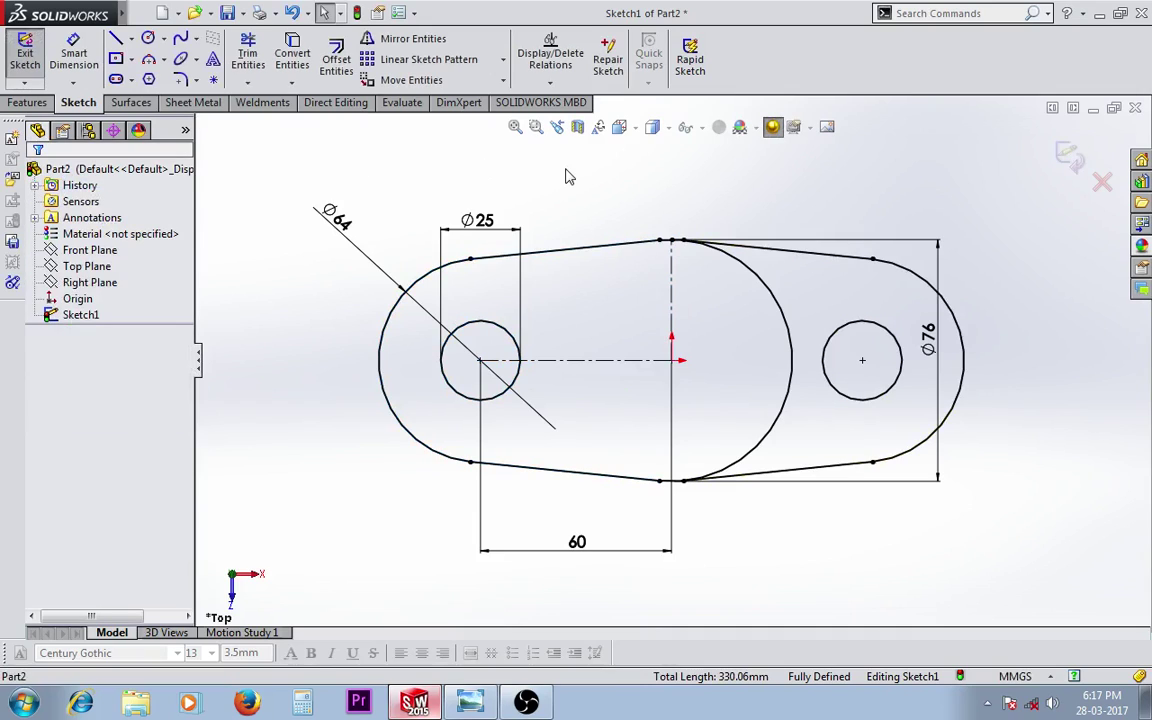
Trim the leftover right arc in the middle of the outline
left_click(248, 55)
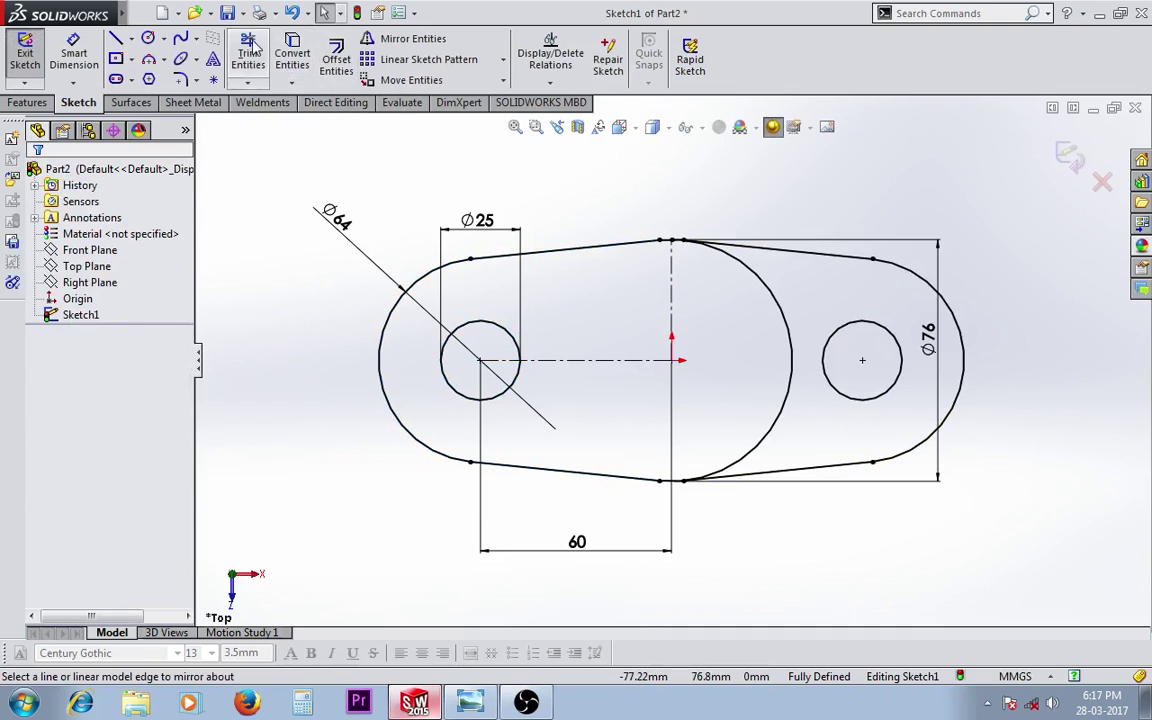
left_click(783, 325)
key("Escape")
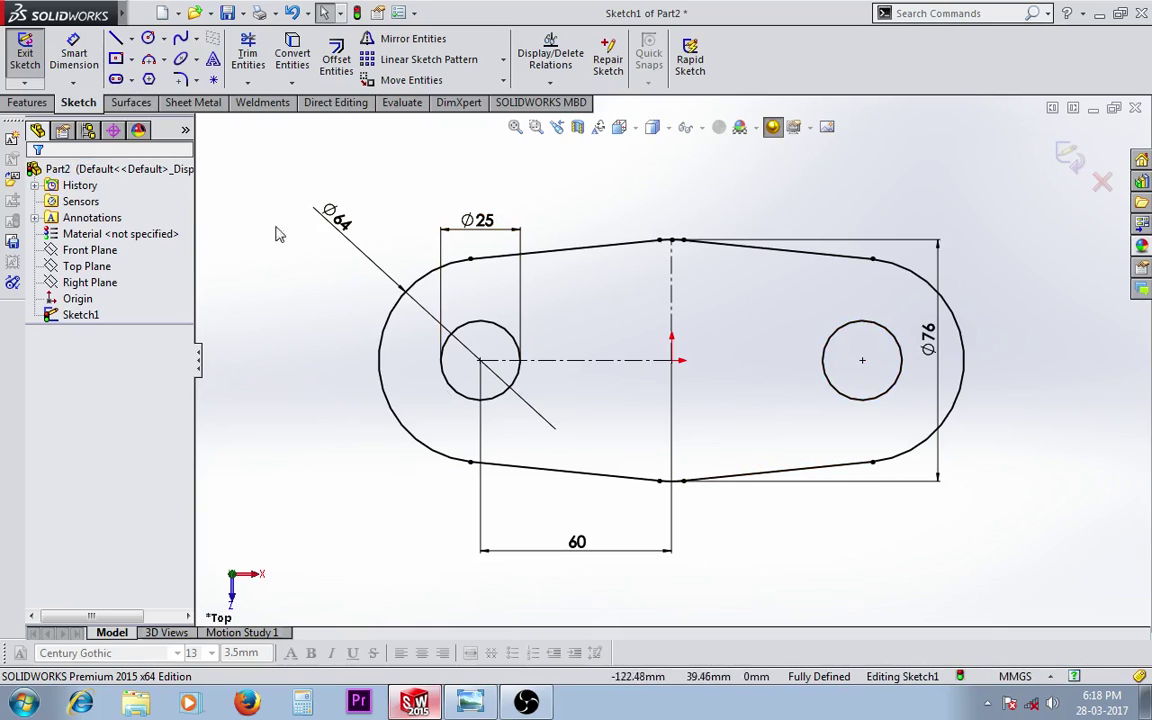
Draw a Ø60 circle centred on the origin, then exit Sketch1
left_click(148, 37)
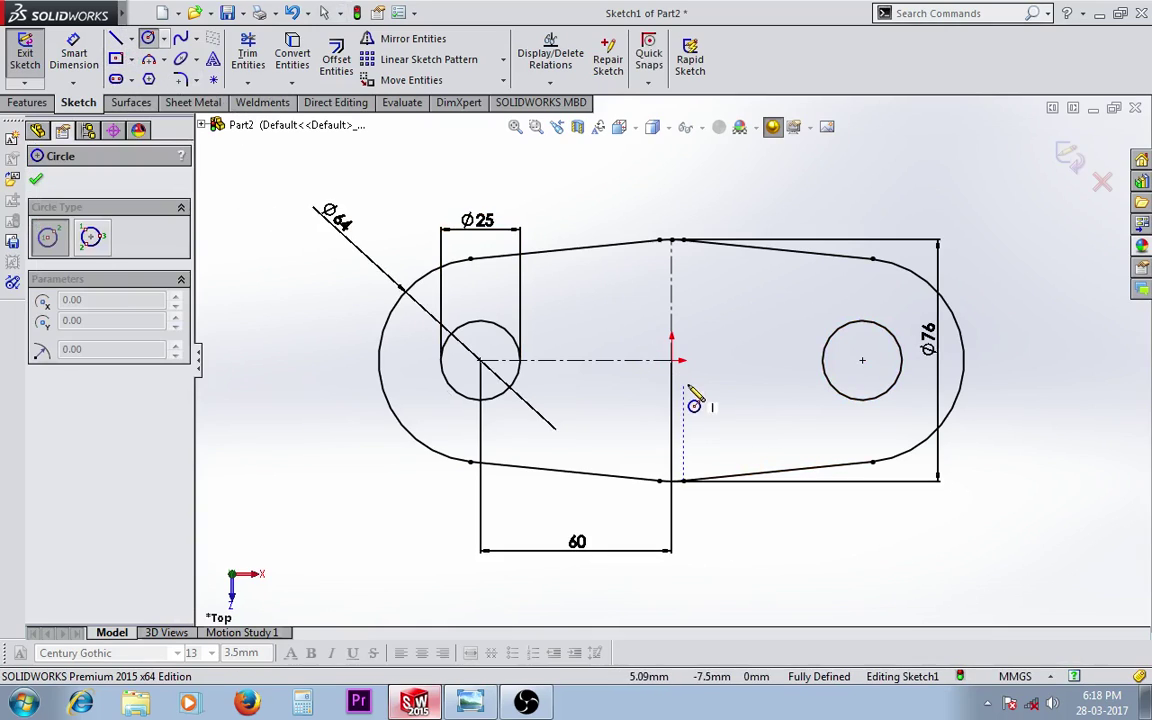
left_click(671, 360)
left_click(728, 427)
key("Escape")
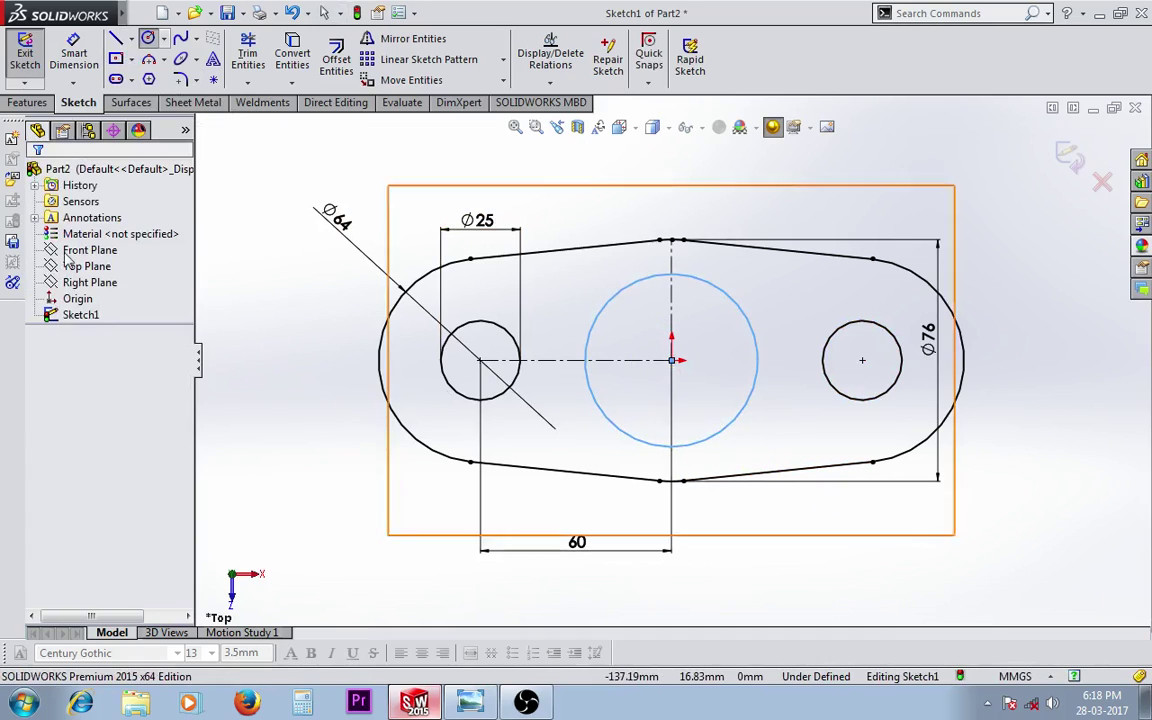
left_click(73, 55)
left_click(653, 279)
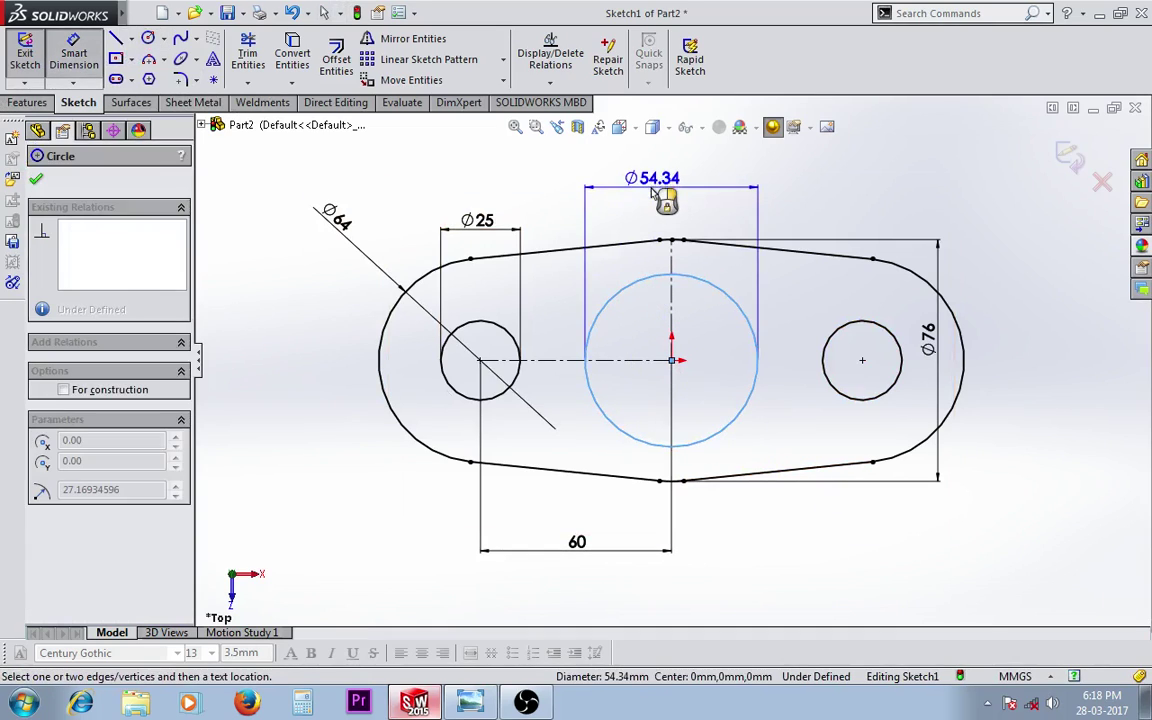
left_click(640, 186)
type("60")
key("Return")
key("Escape")
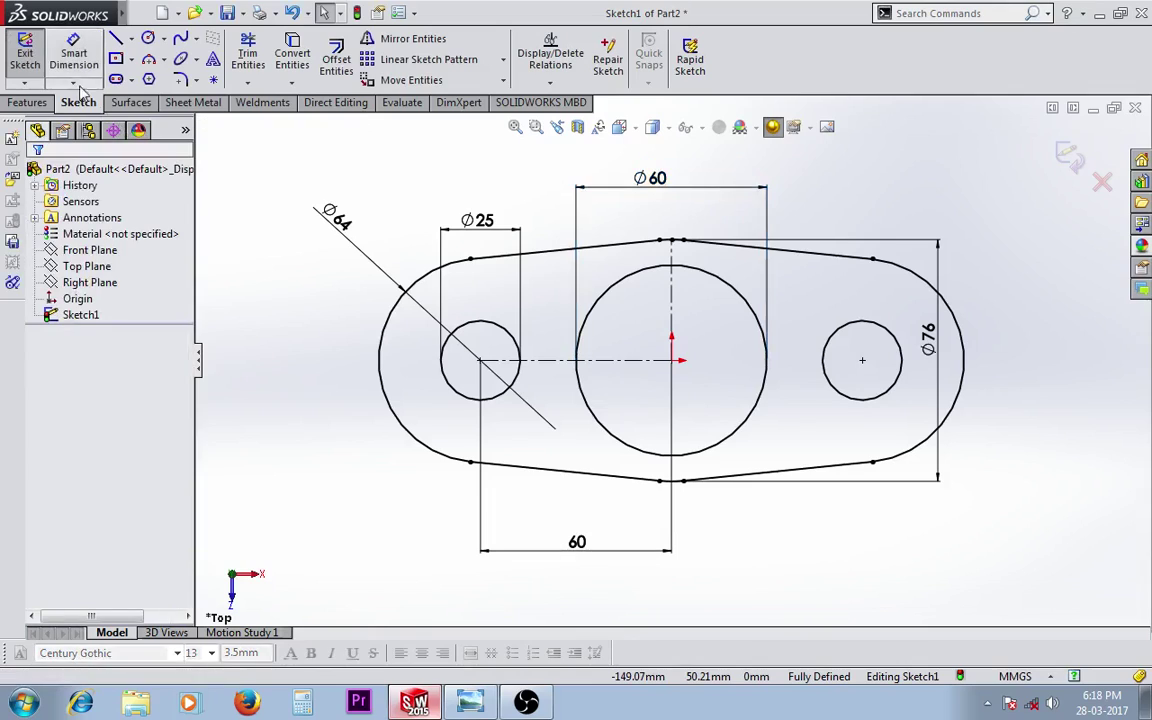
left_click(25, 52)
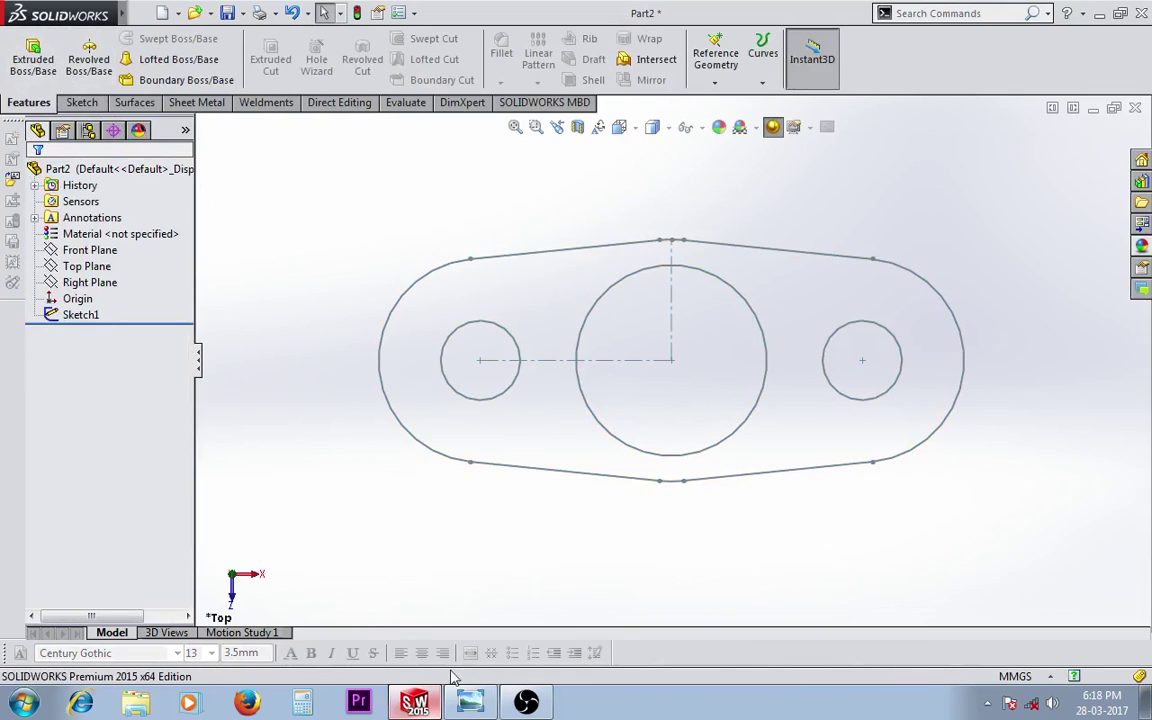
View the Bridge G.M. drawing's sectional view with its 29 and 9 heights
left_click(470, 702)
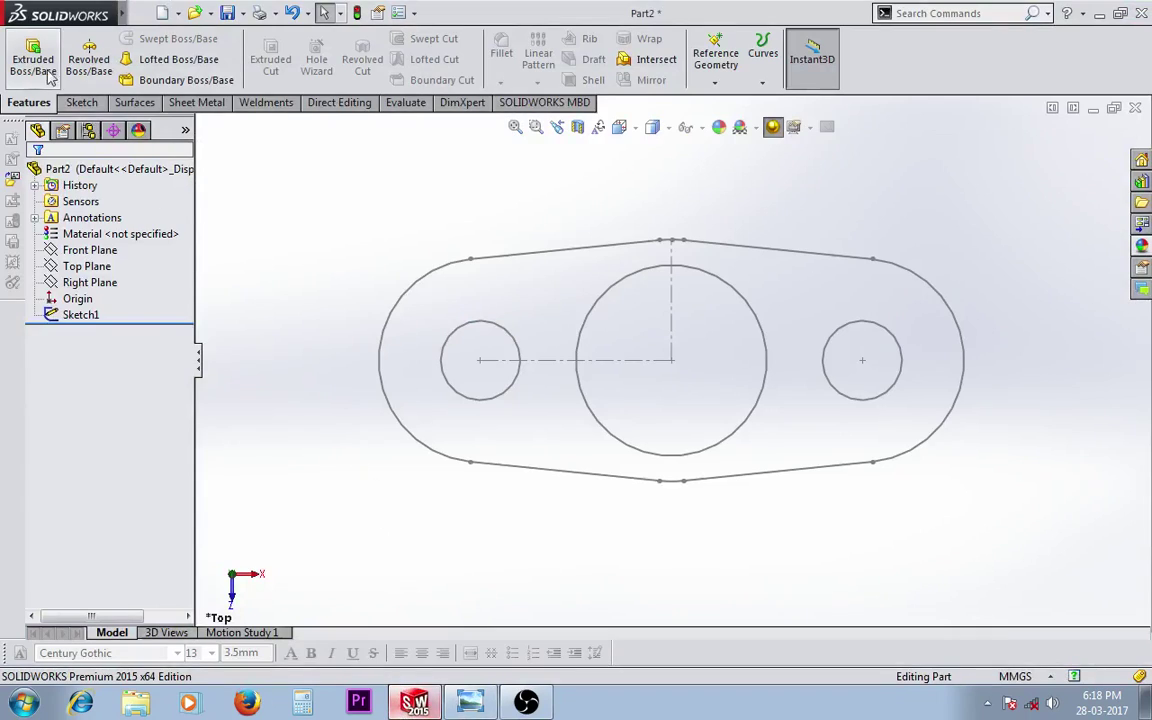
Set up a 29 mm blind extrusion of the plate region and centre circle, leaving the side holes open
left_click(33, 55)
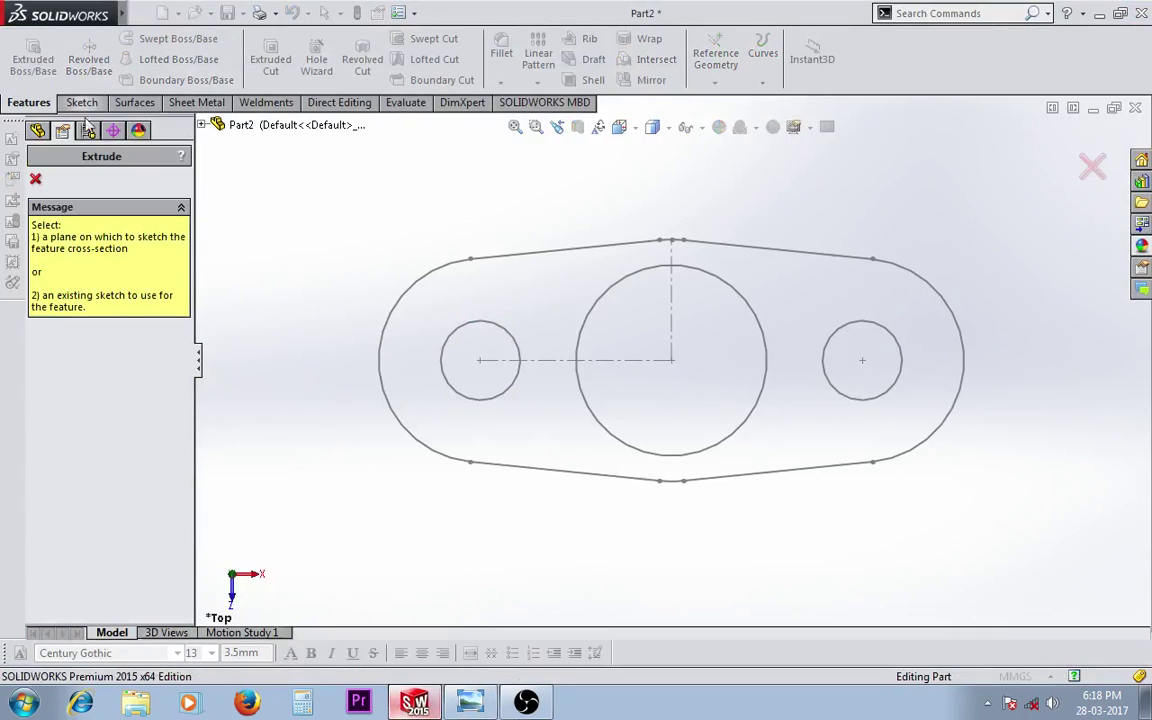
left_click(430, 295)
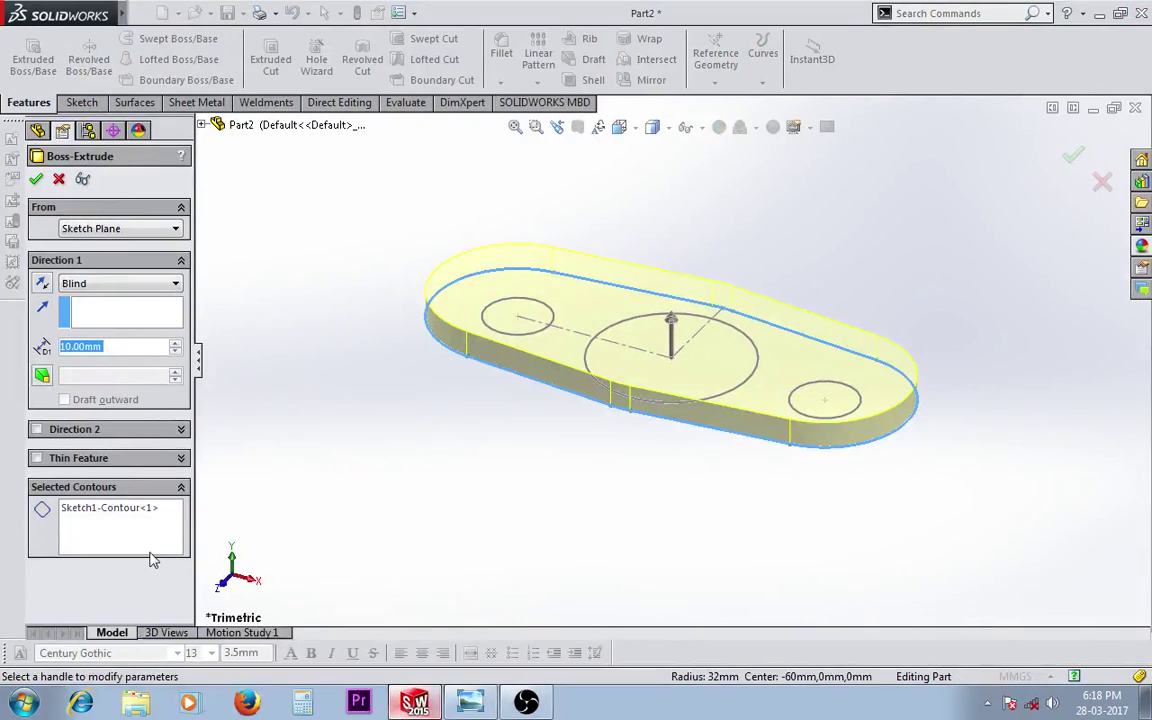
right_click(133, 527)
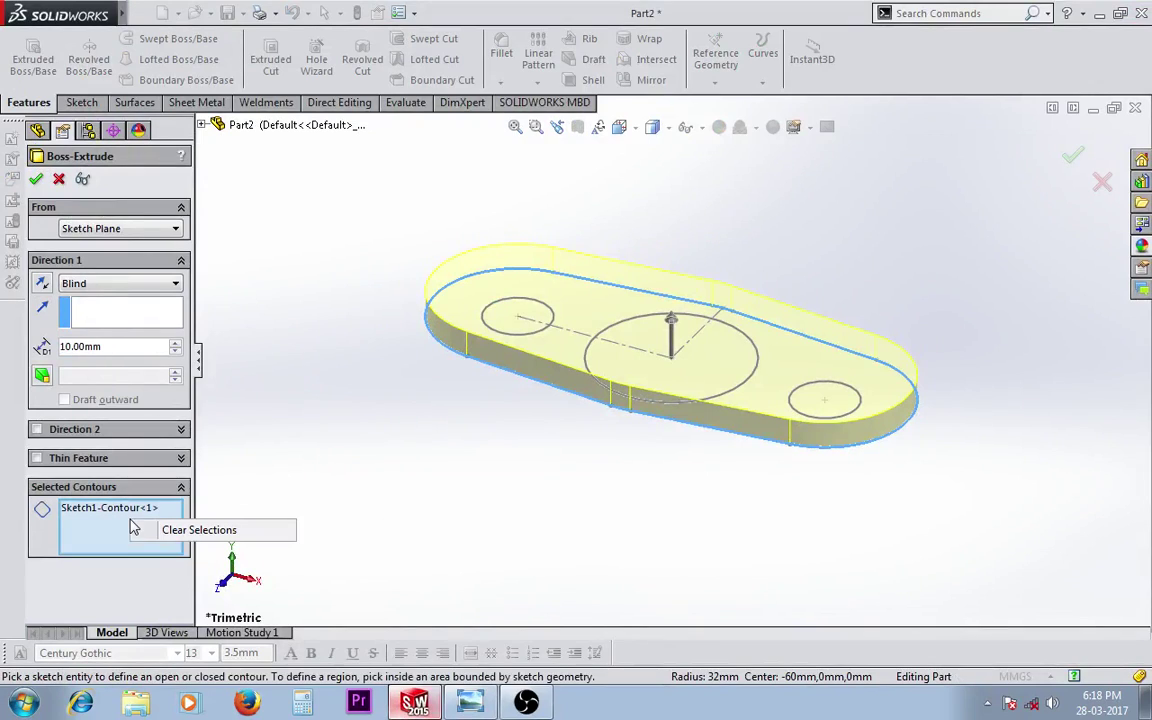
left_click(185, 528)
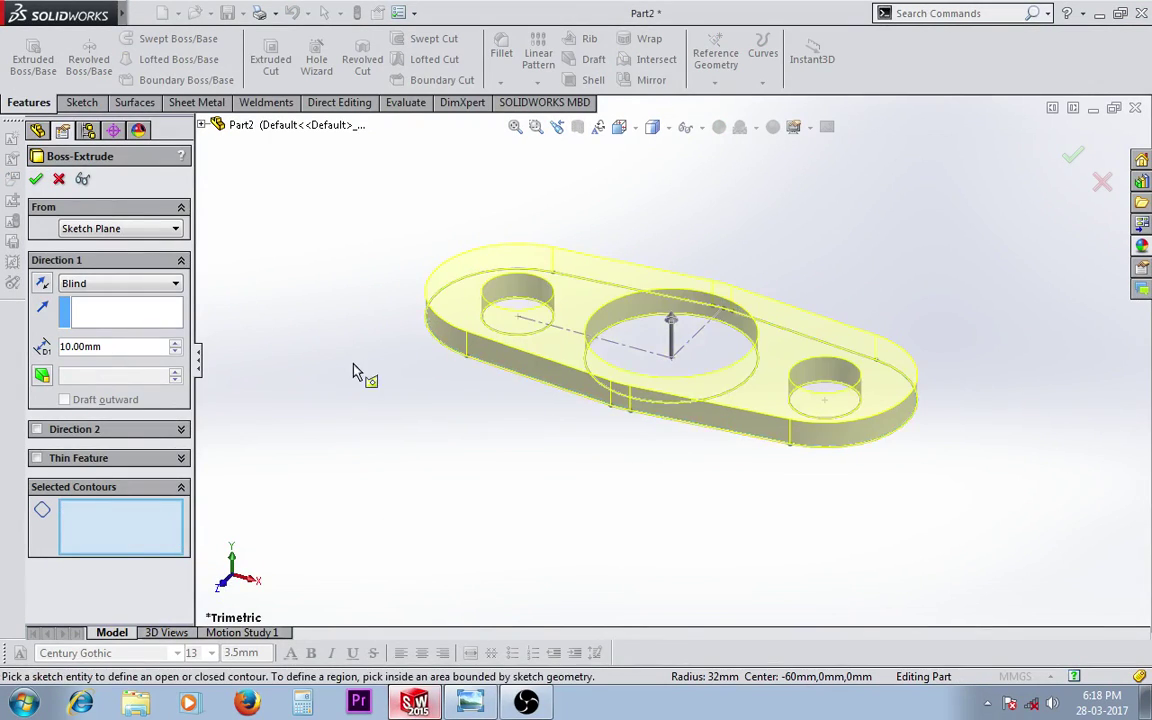
left_click(457, 305)
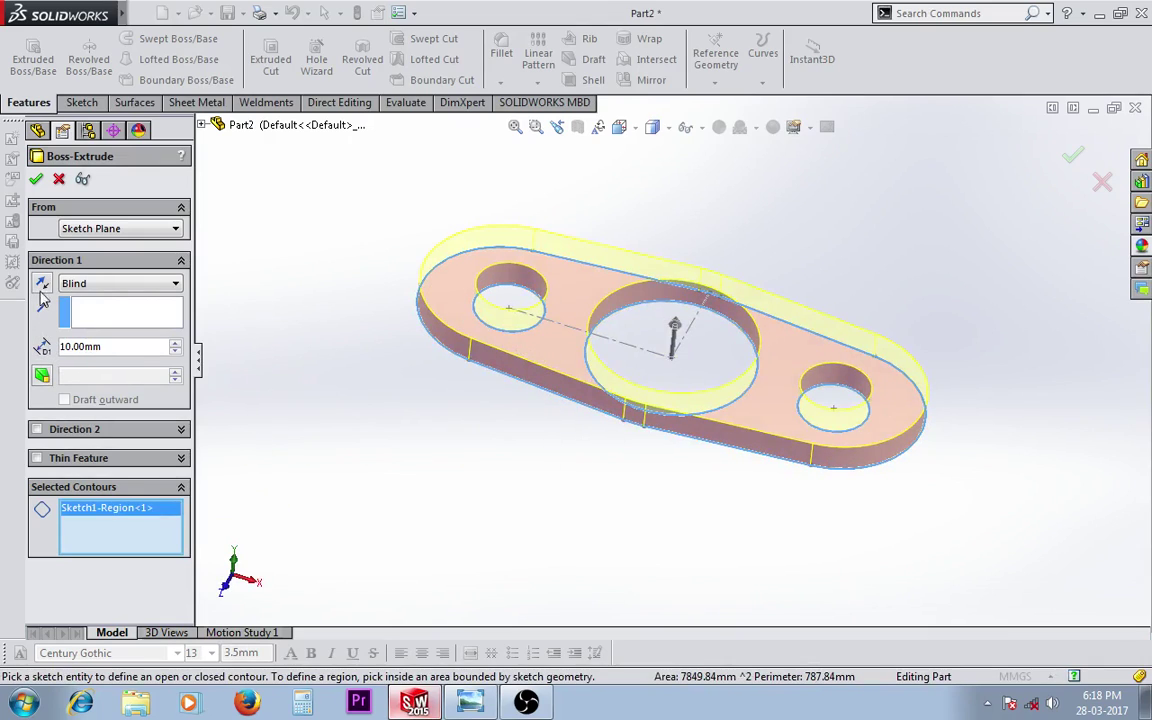
mouse_move(319, 429)
middle_mouse_down()
mouse_move(347, 357)
mouse_move(347, 405)
mouse_move(329, 411)
mouse_move(347, 417)
middle_mouse_up()
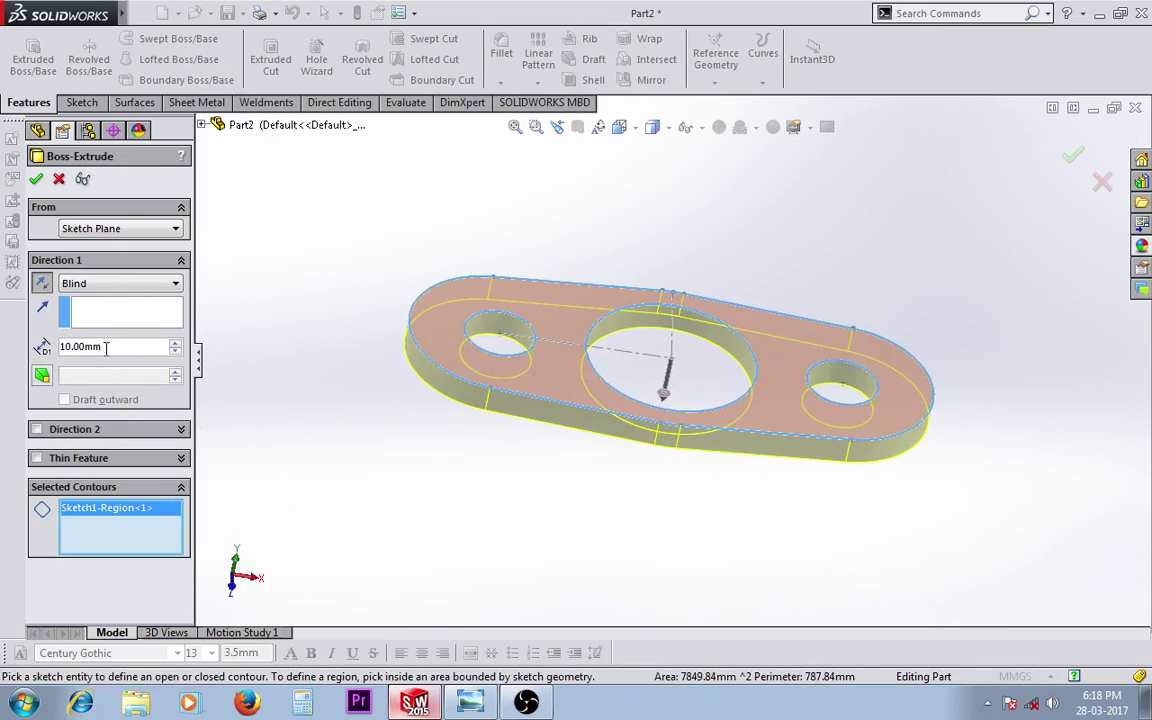
left_click_drag(106, 347, 28, 345)
type("29")
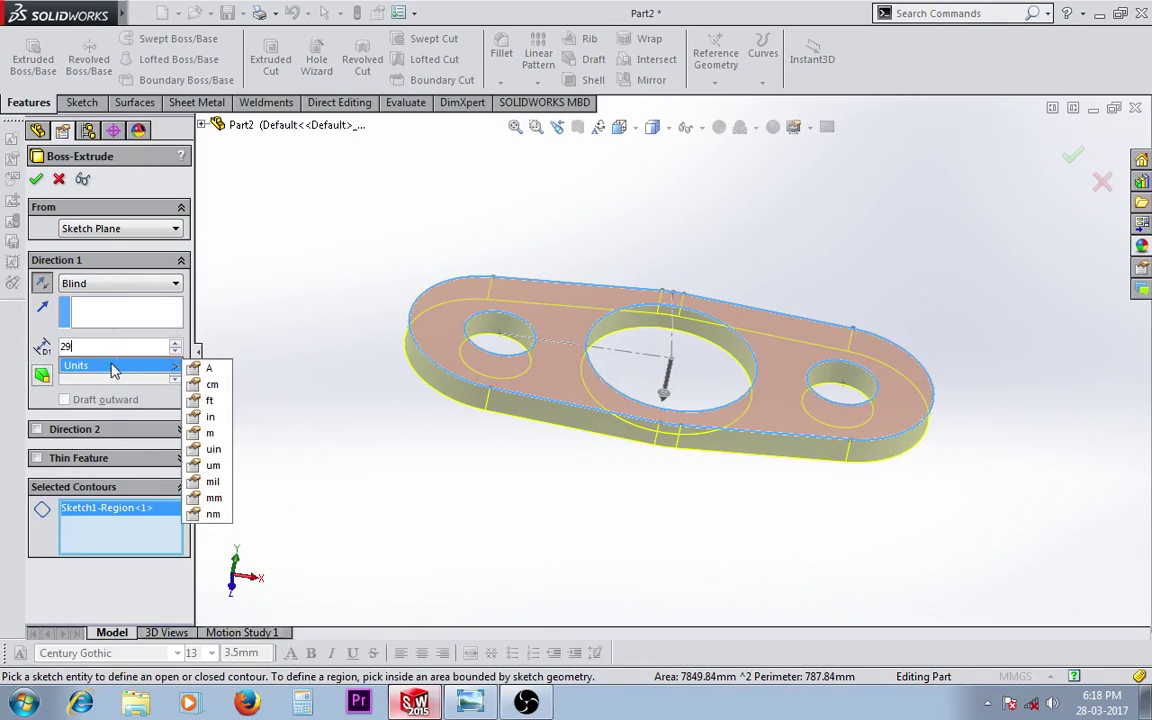
key("Return")
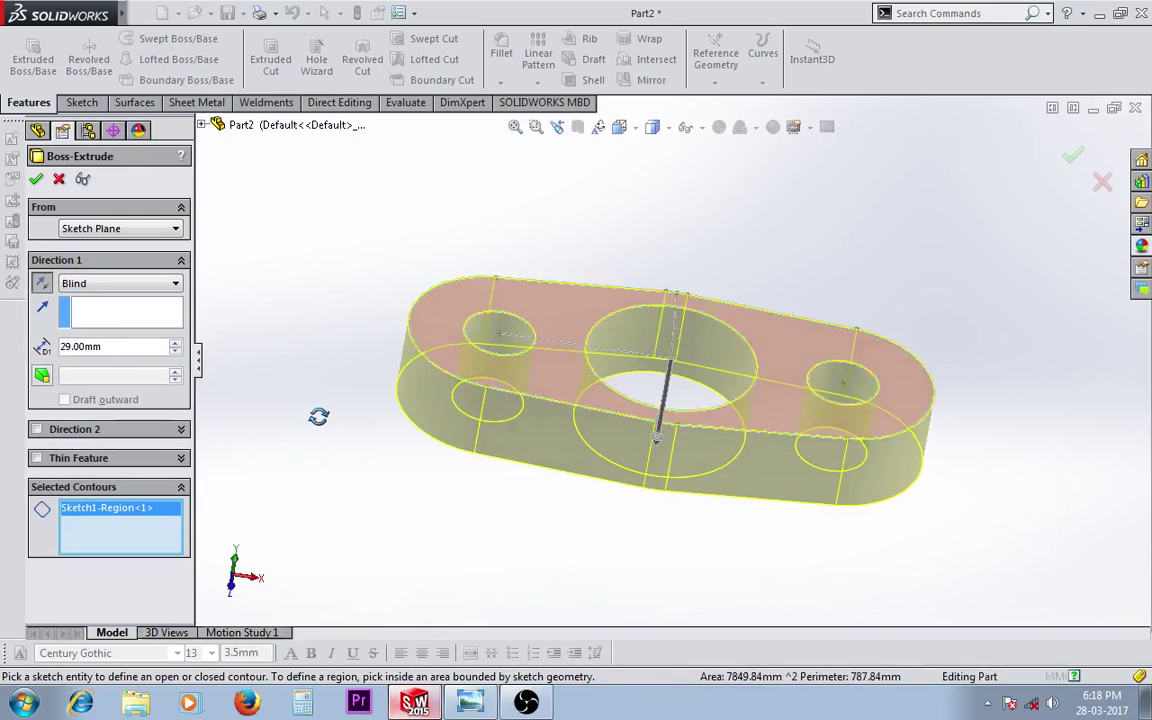
middle_click_drag(316, 414, 308, 408)
Compare the extrusion preview against the reference bridge drawing
left_click(470, 702)
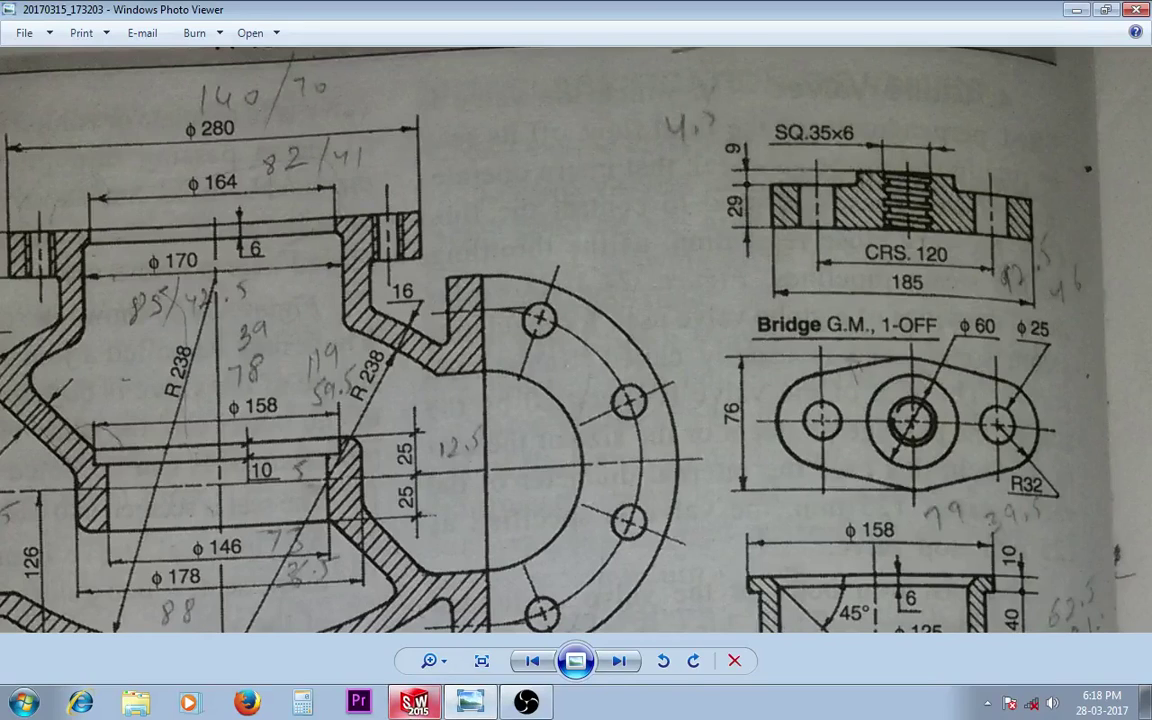
left_click(414, 702)
left_click(470, 702)
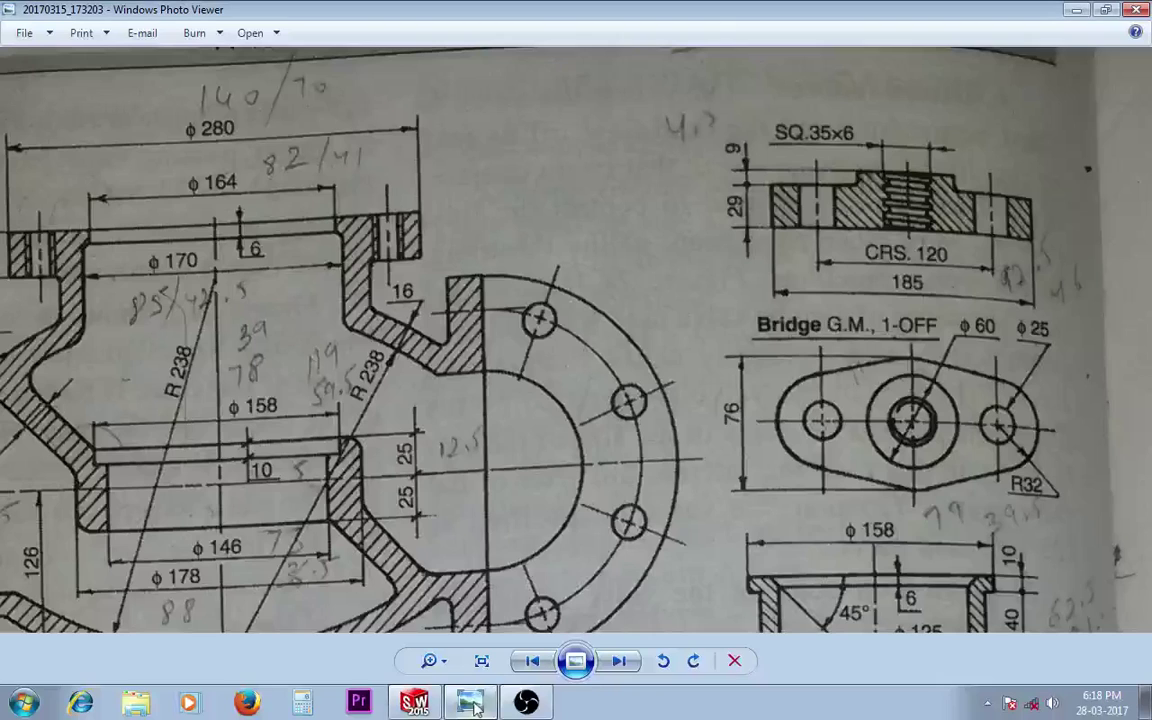
left_click(414, 702)
left_click(648, 380)
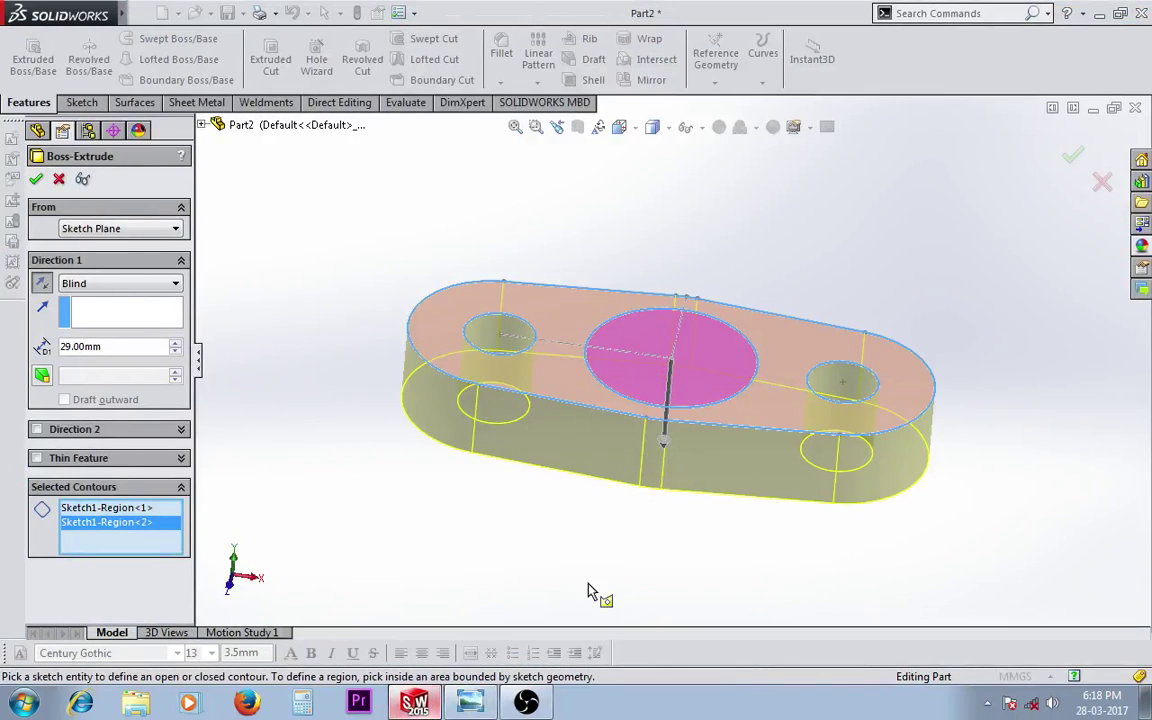
middle_click_drag(588, 591, 581, 558)
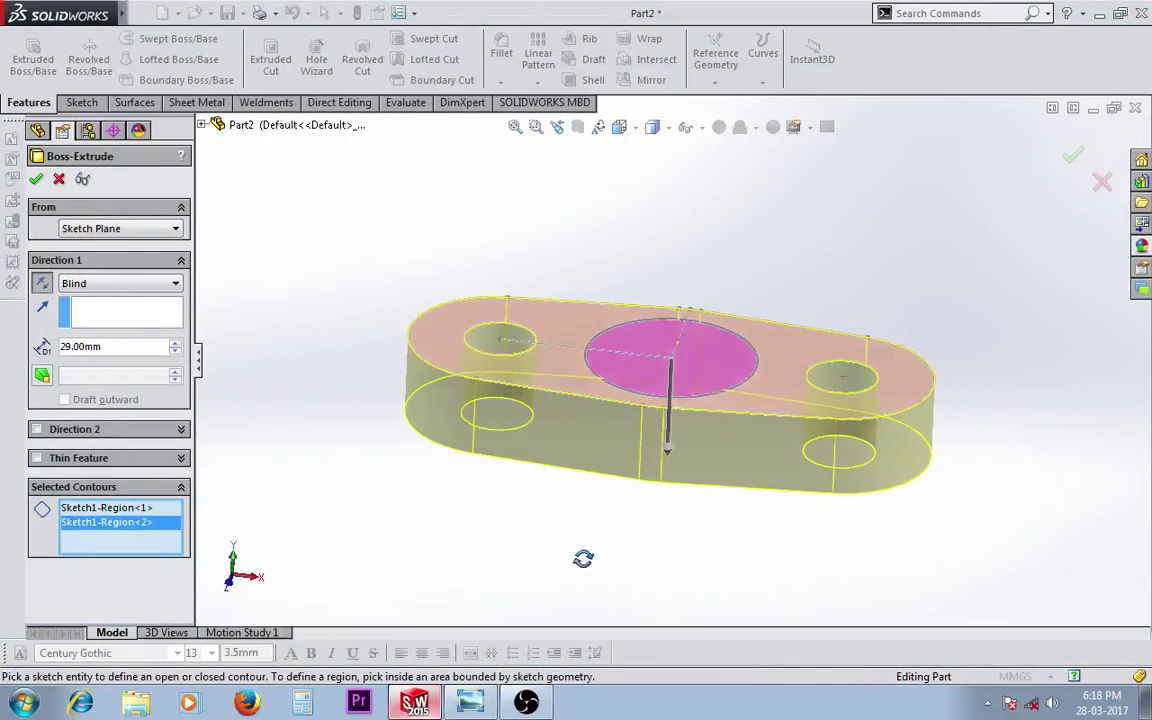
left_click(467, 703)
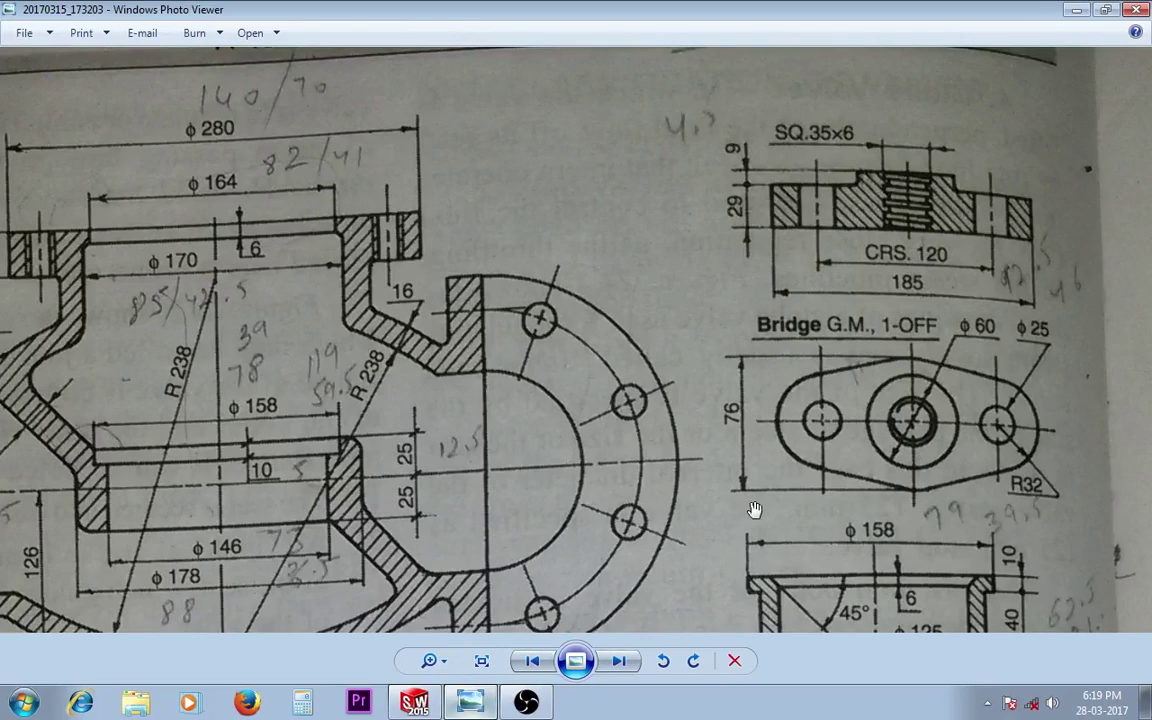
left_click(425, 701)
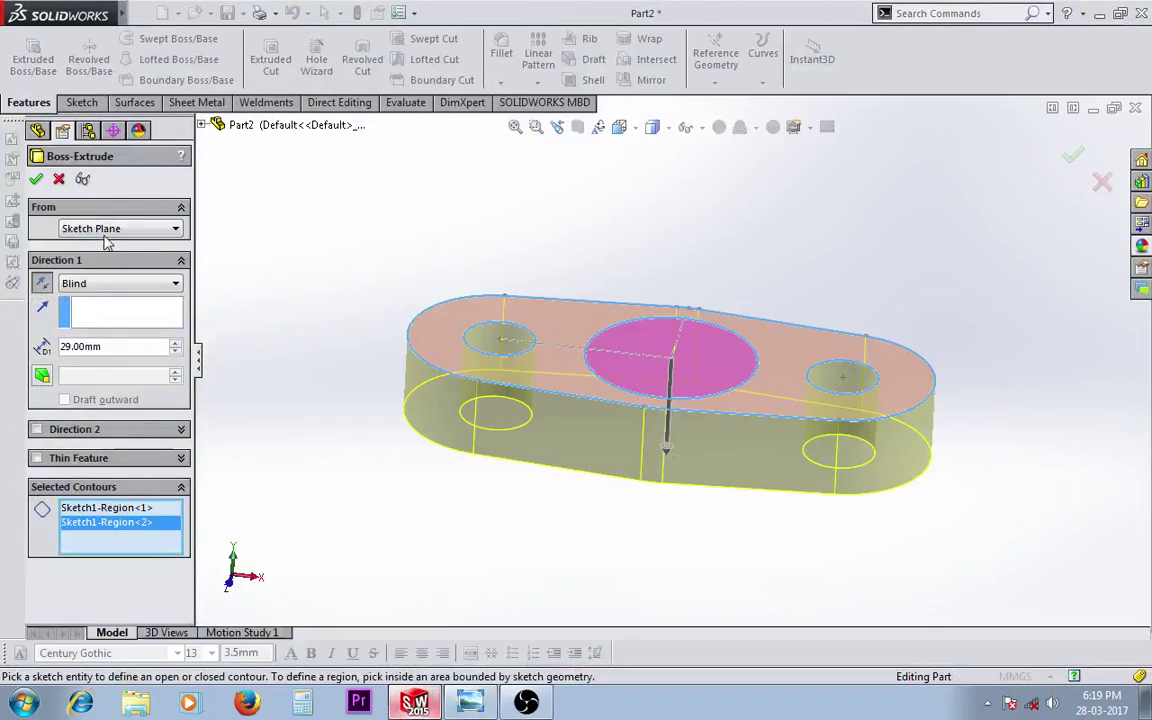
Accept the 29 mm plate as Boss-Extrude1 and select its Sketch1 for reuse
left_click(36, 181)
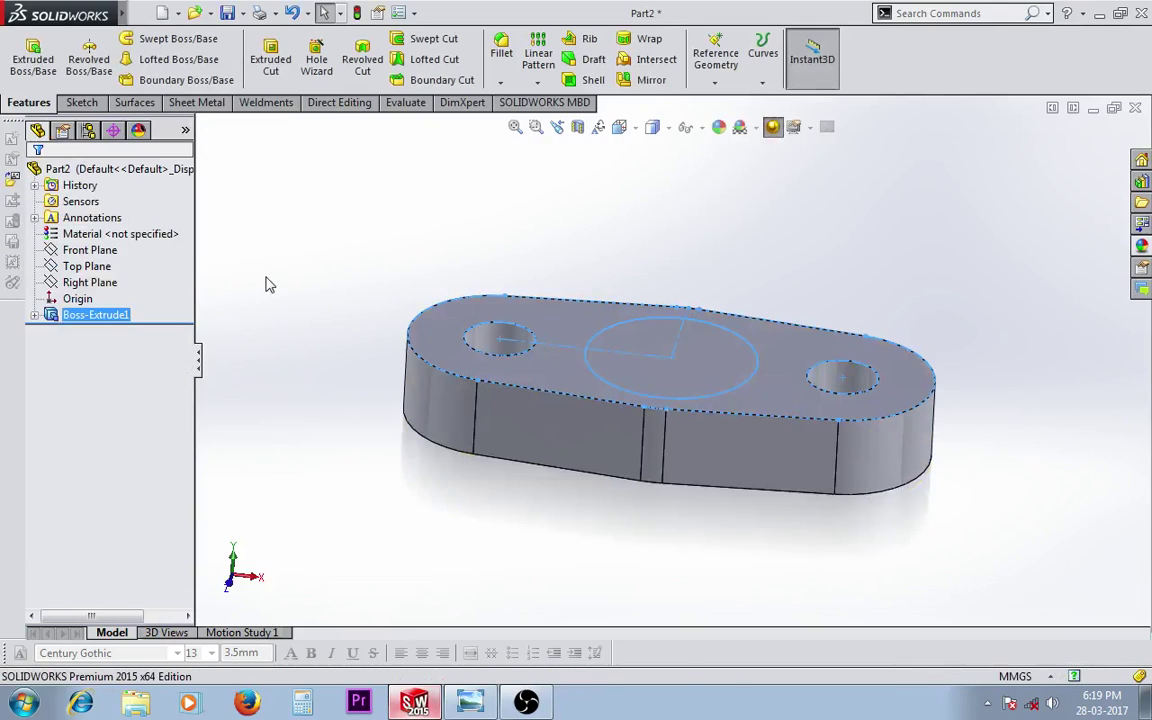
left_click(81, 284)
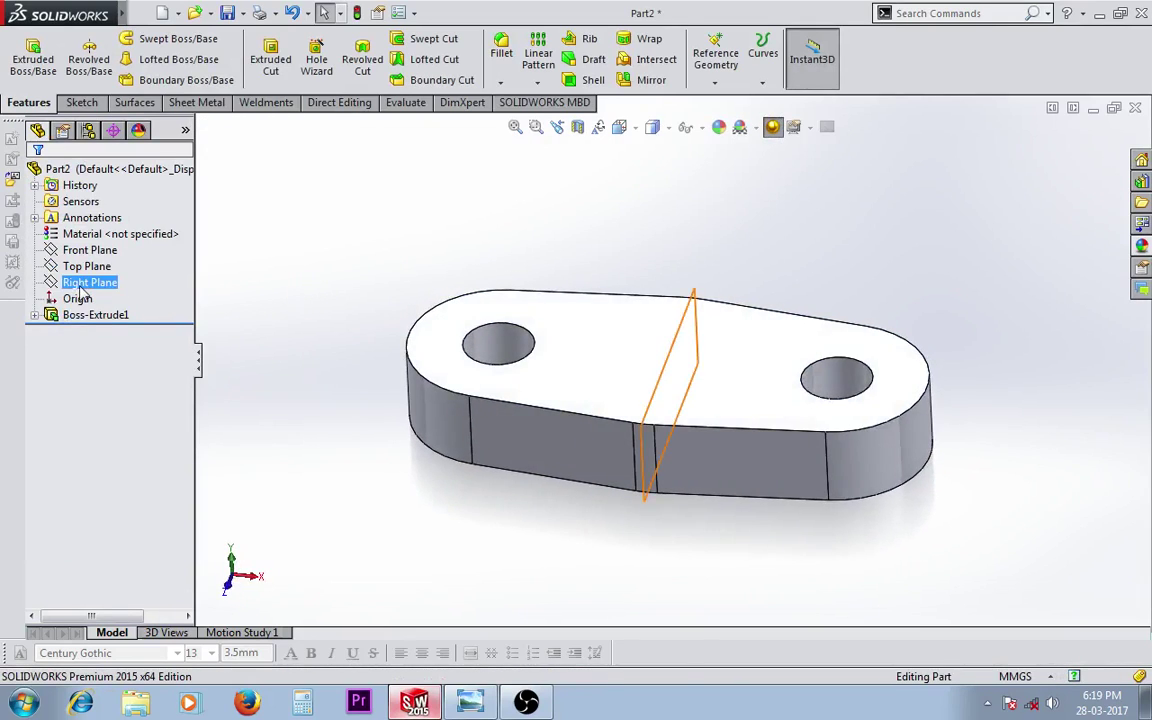
key("Escape")
left_click(34, 316)
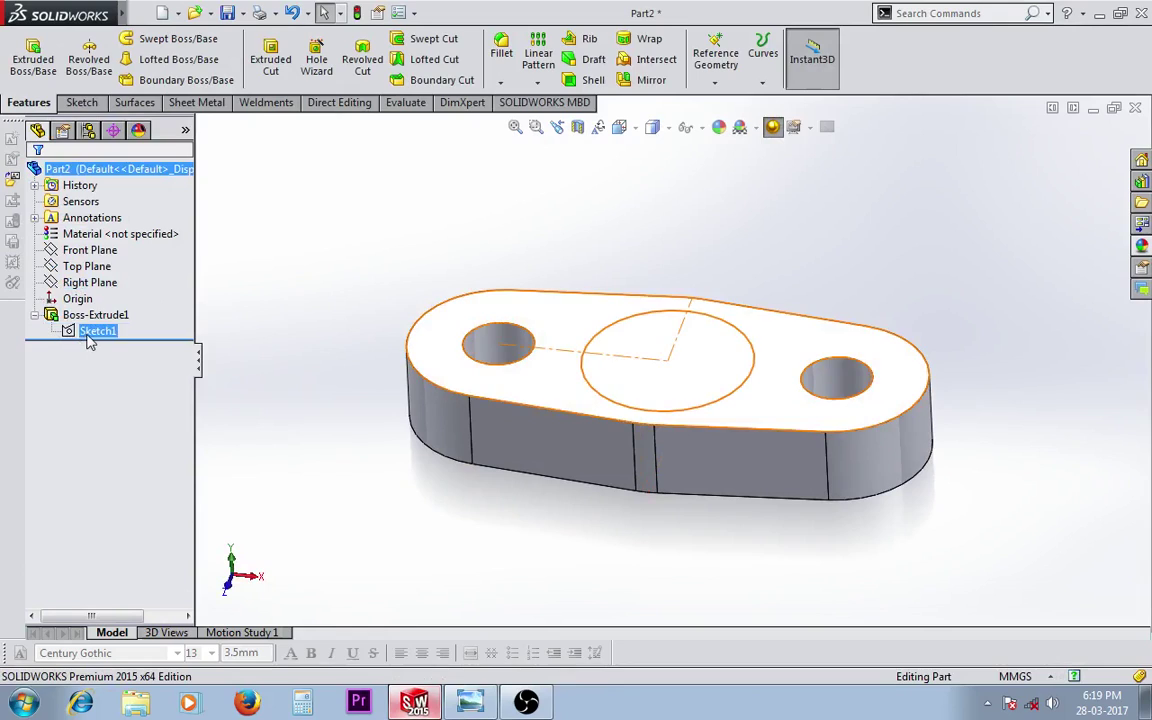
left_click(88, 336)
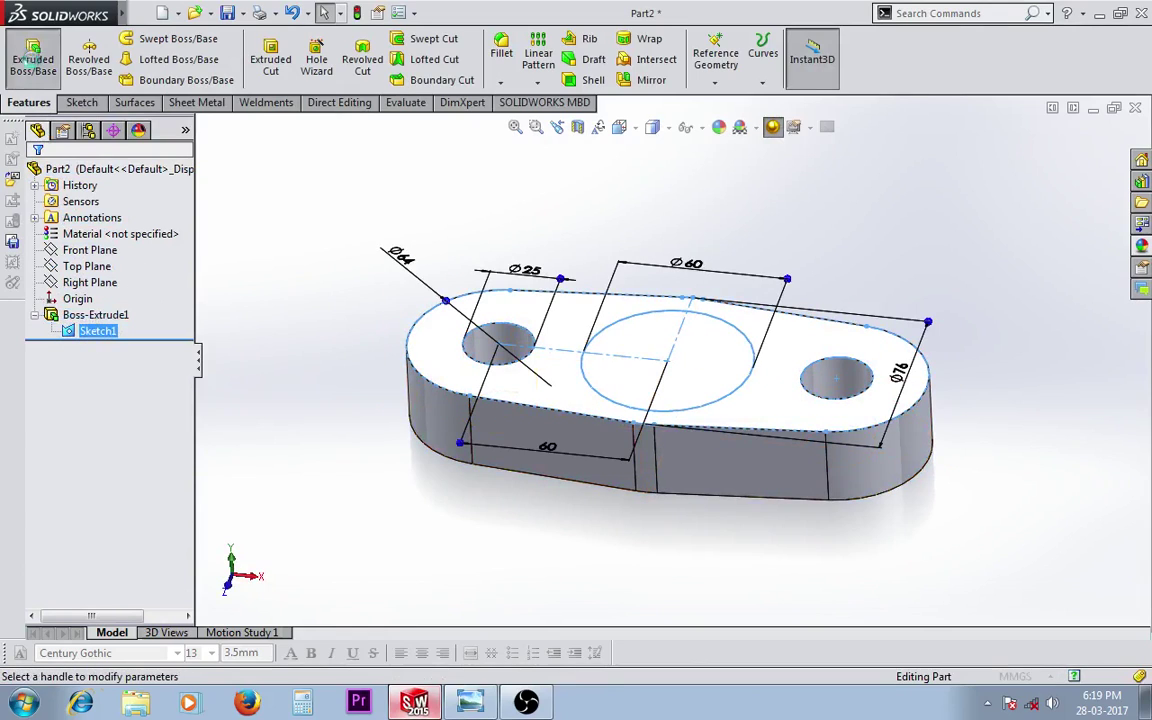
Extrude only the central Ø60 circle of Sketch1 as a 6 mm boss, Boss-Extrude2
left_click(30, 60)
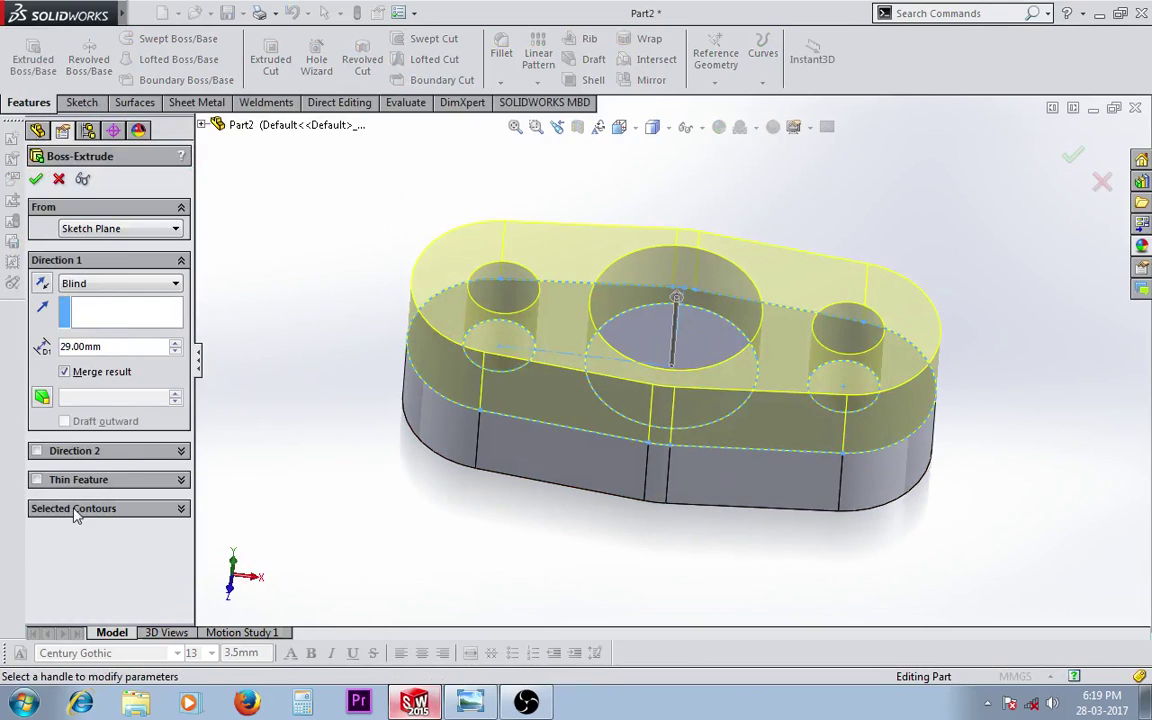
left_click(75, 509)
right_click(100, 527)
left_click(165, 542)
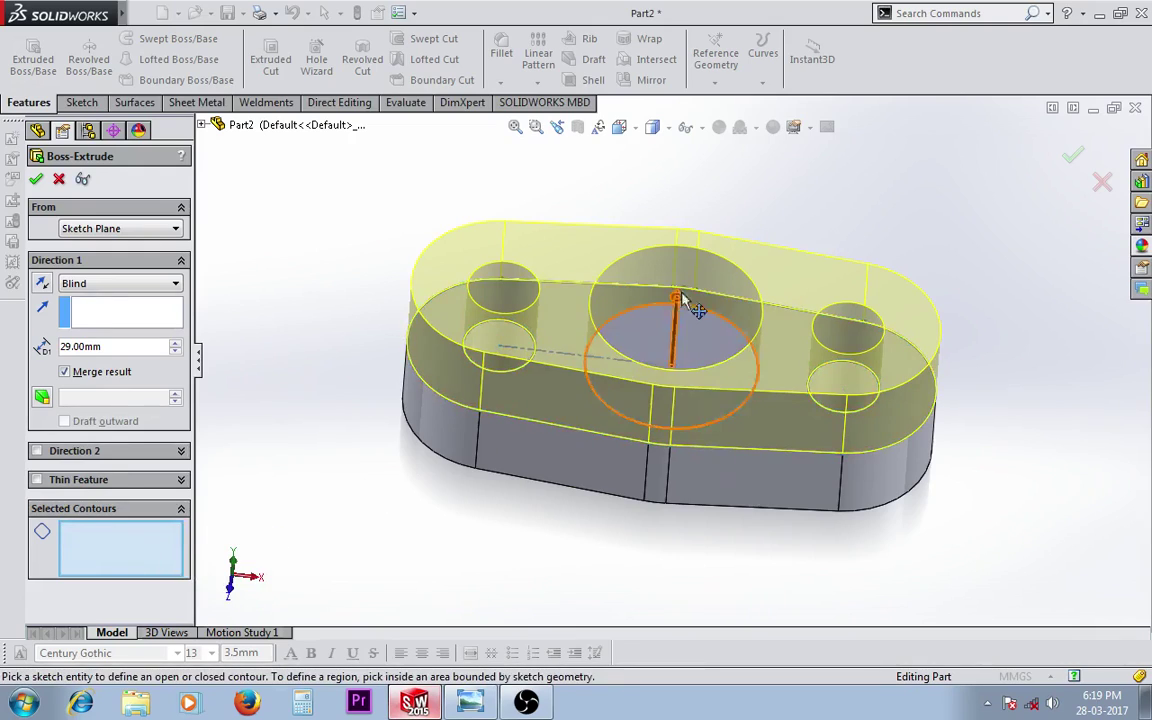
left_click(656, 325)
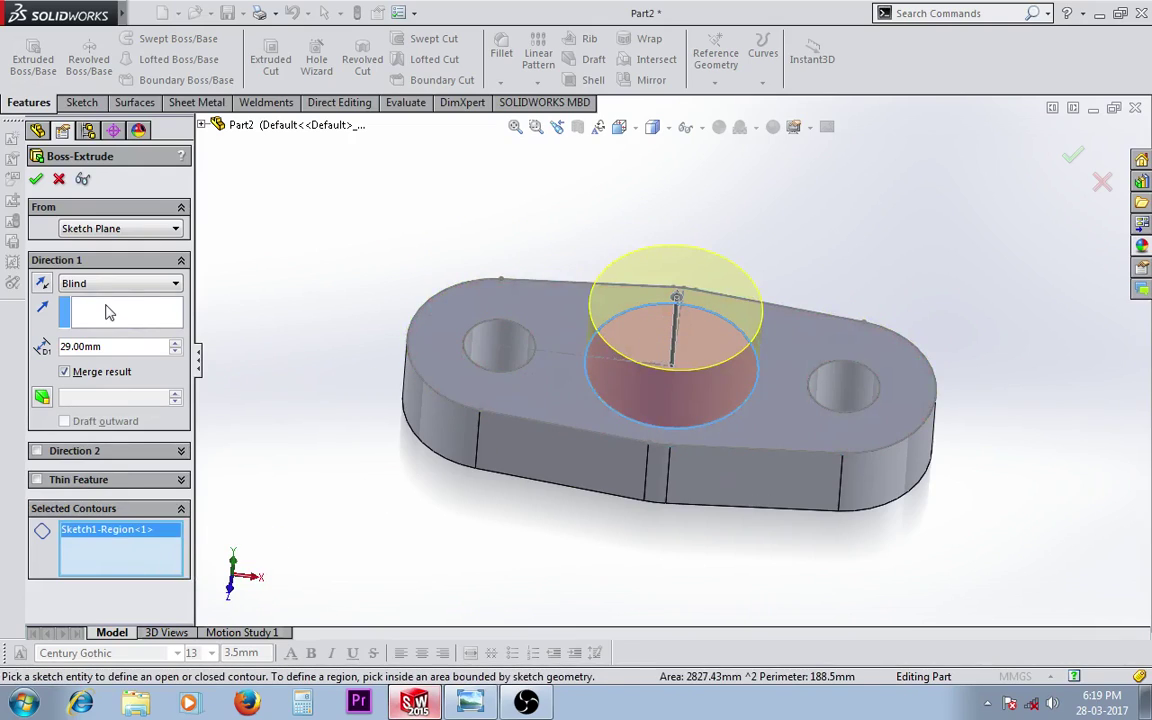
double_click(122, 345)
type("6")
key("Return")
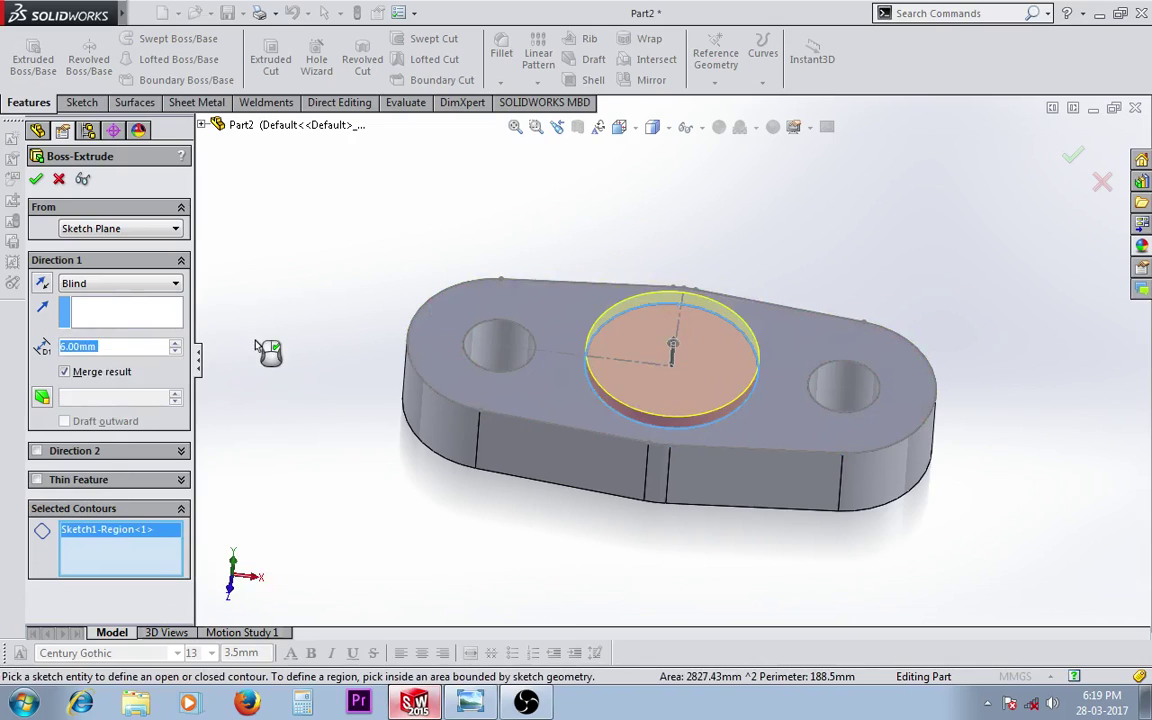
left_click(35, 180)
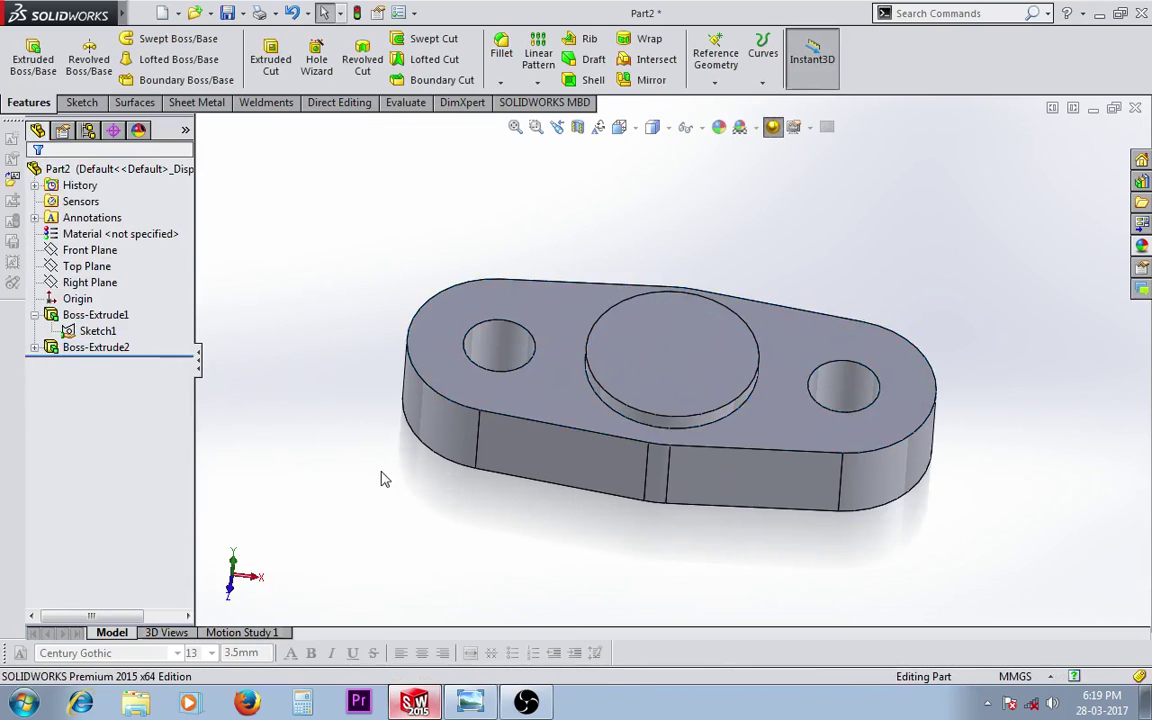
middle_click_drag(380, 476, 425, 522)
Edit Boss-Extrude2 and raise its depth from 6 mm to 9 mm
left_click(415, 703)
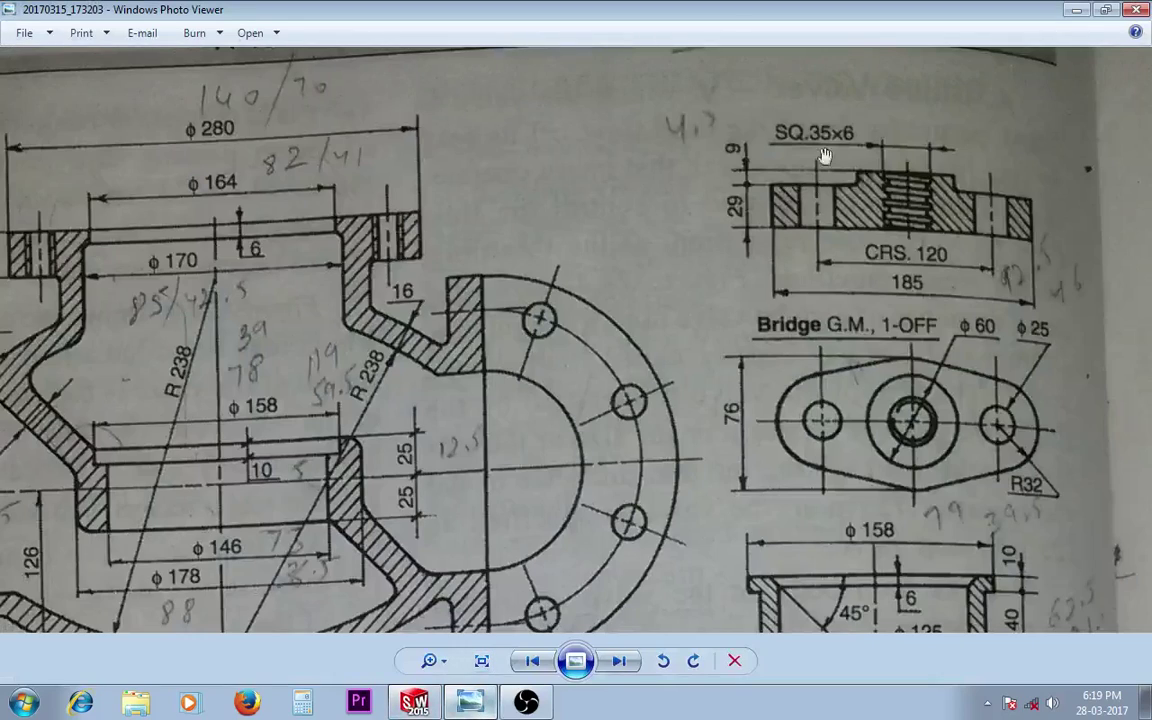
left_click(415, 703)
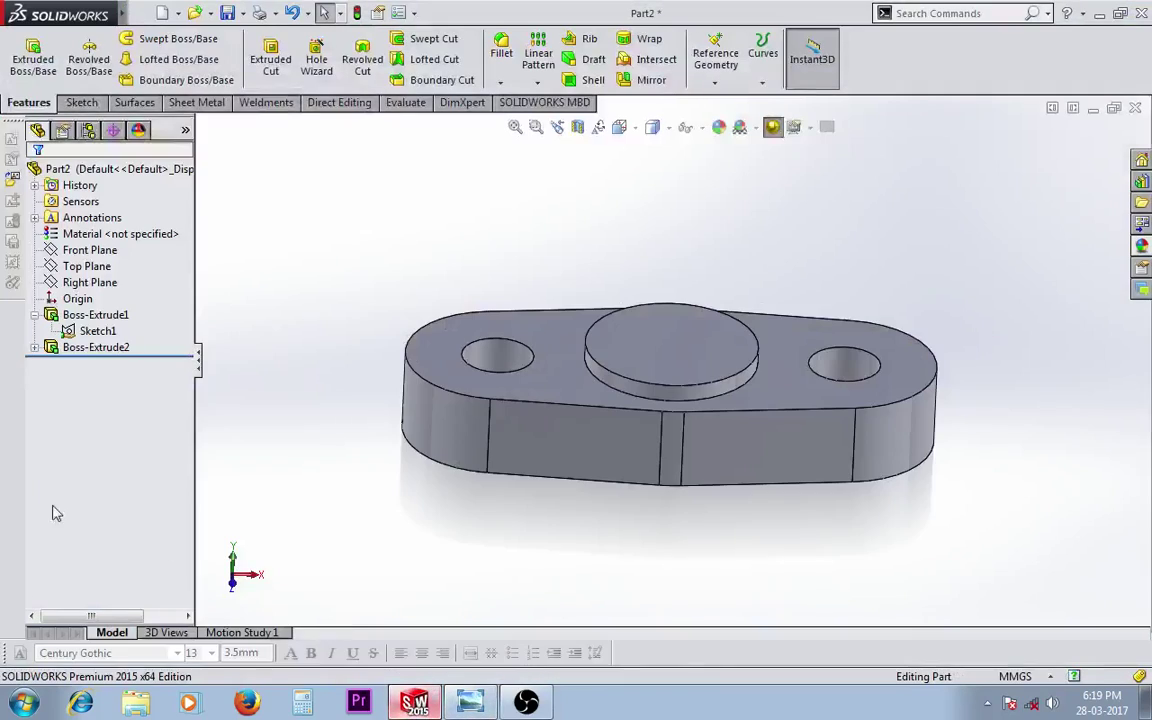
double_click(80, 334)
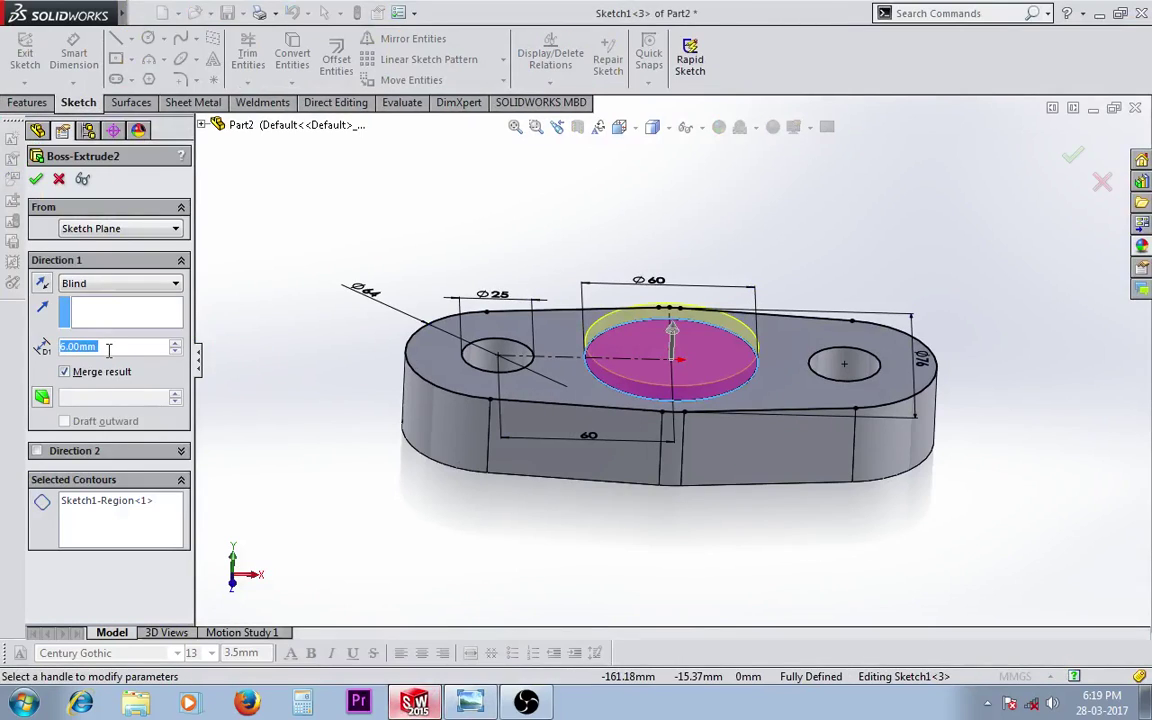
scroll(117, 347, "up", 3)
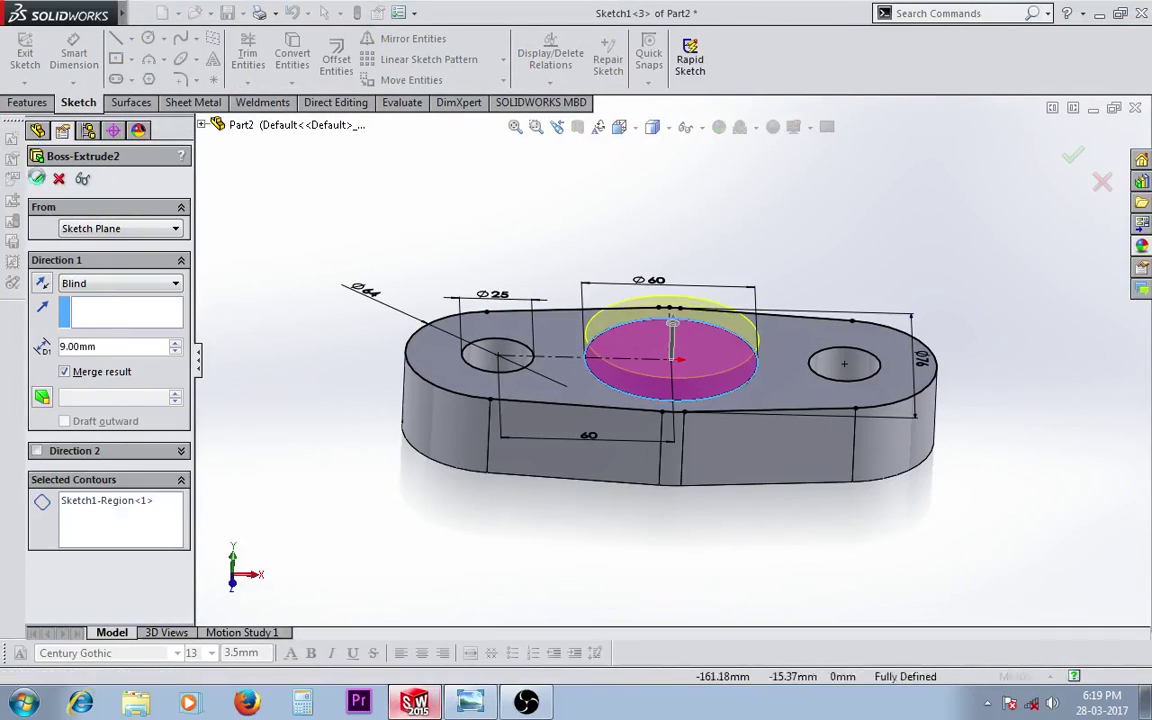
left_click(36, 179)
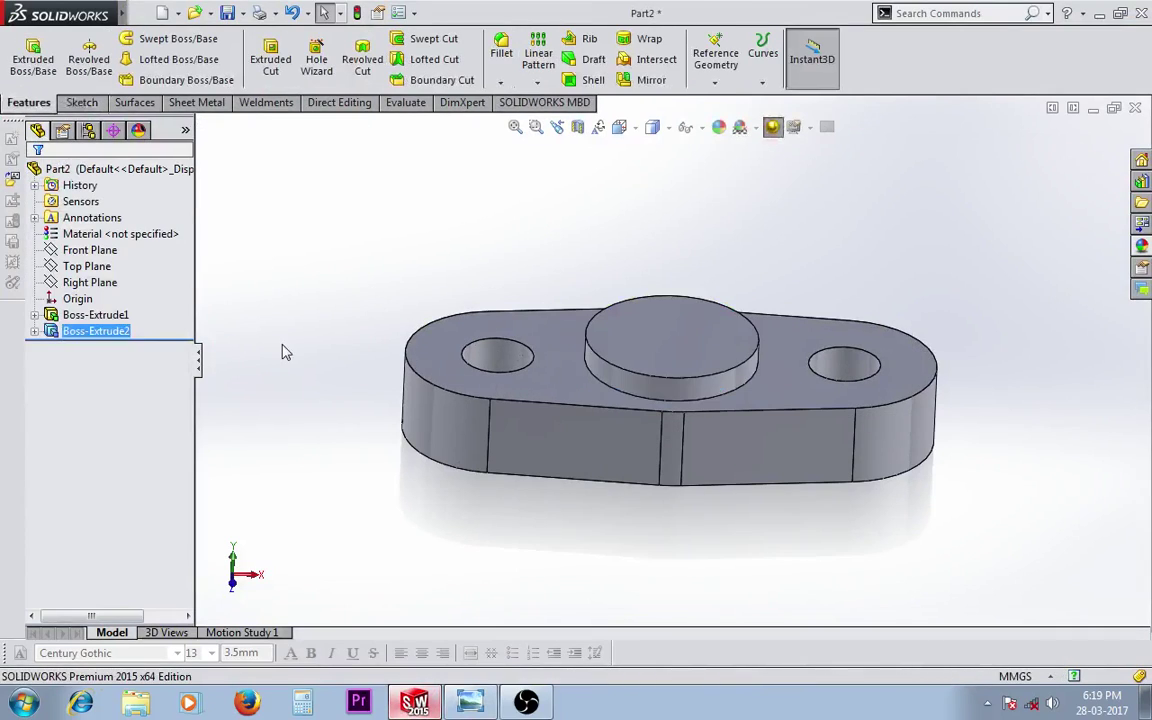
Start a new sketch on the boss top face, viewed Normal To
left_click(638, 328)
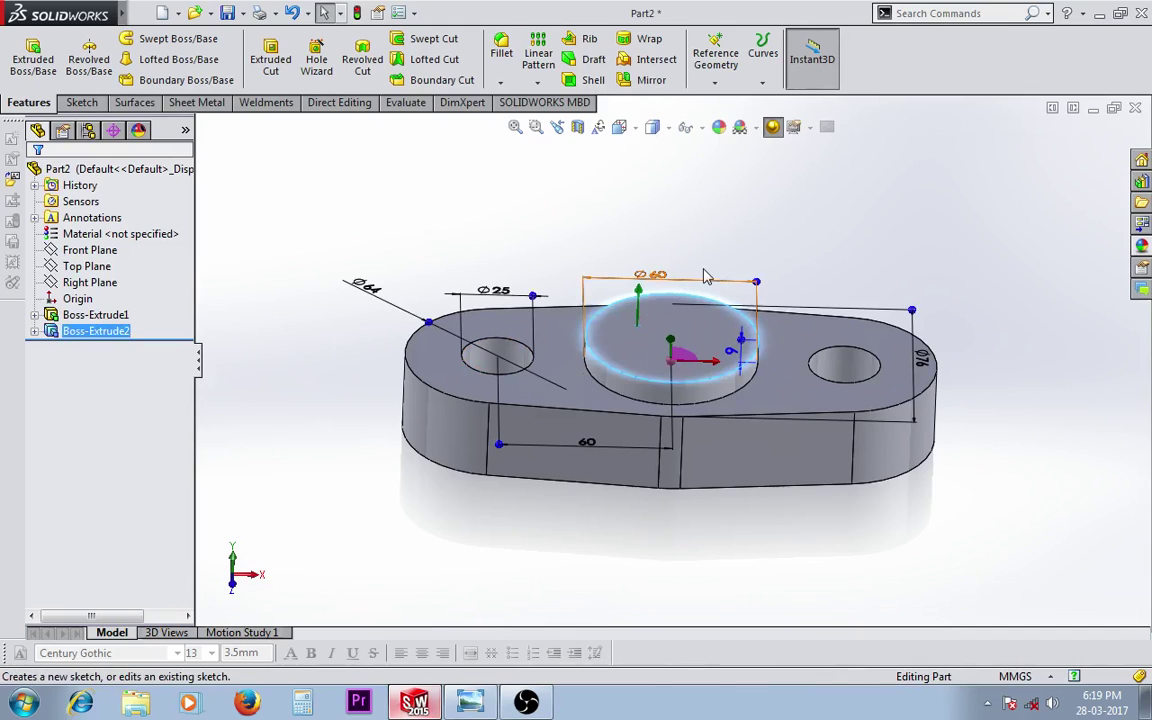
left_click(695, 321)
key("ctrl+8")
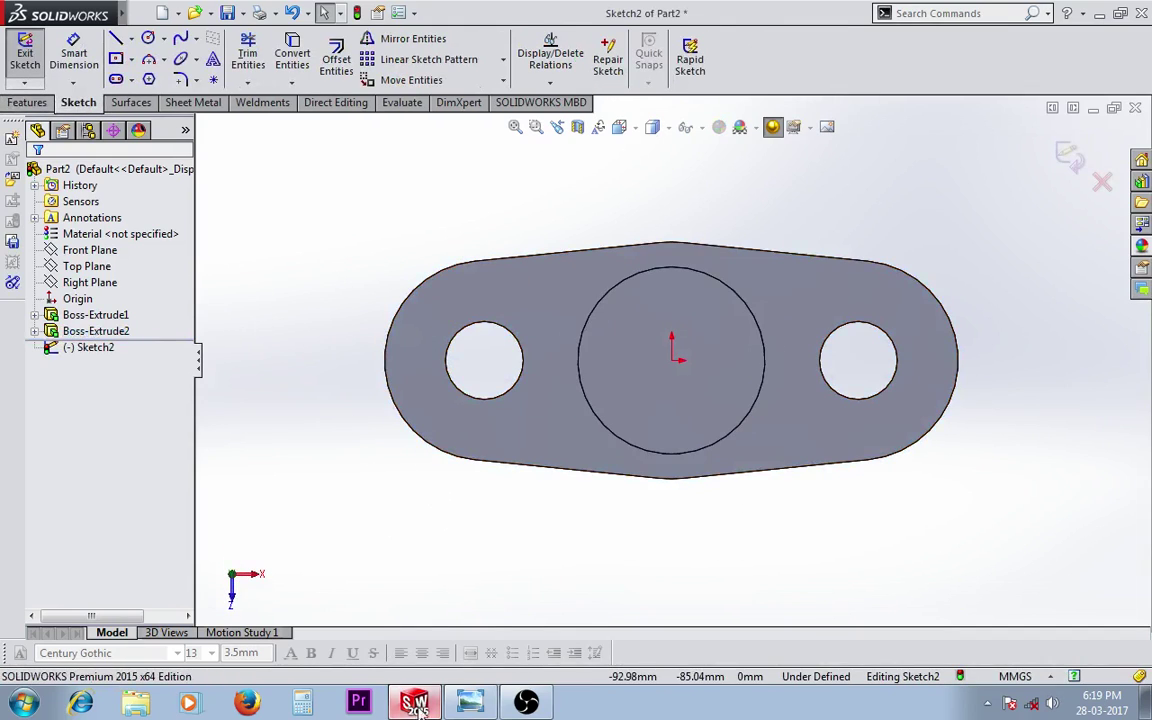
Check the hole dimensions in the reference drawing, then pick the Circle tool
left_click(437, 633)
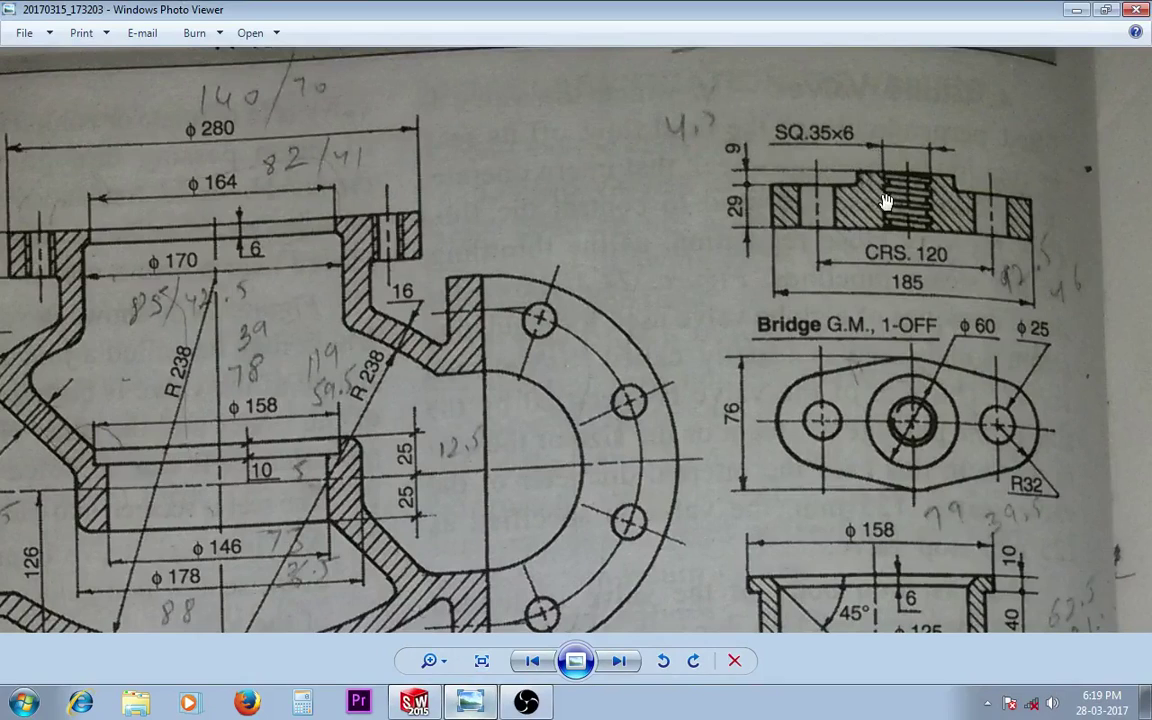
left_click(414, 702)
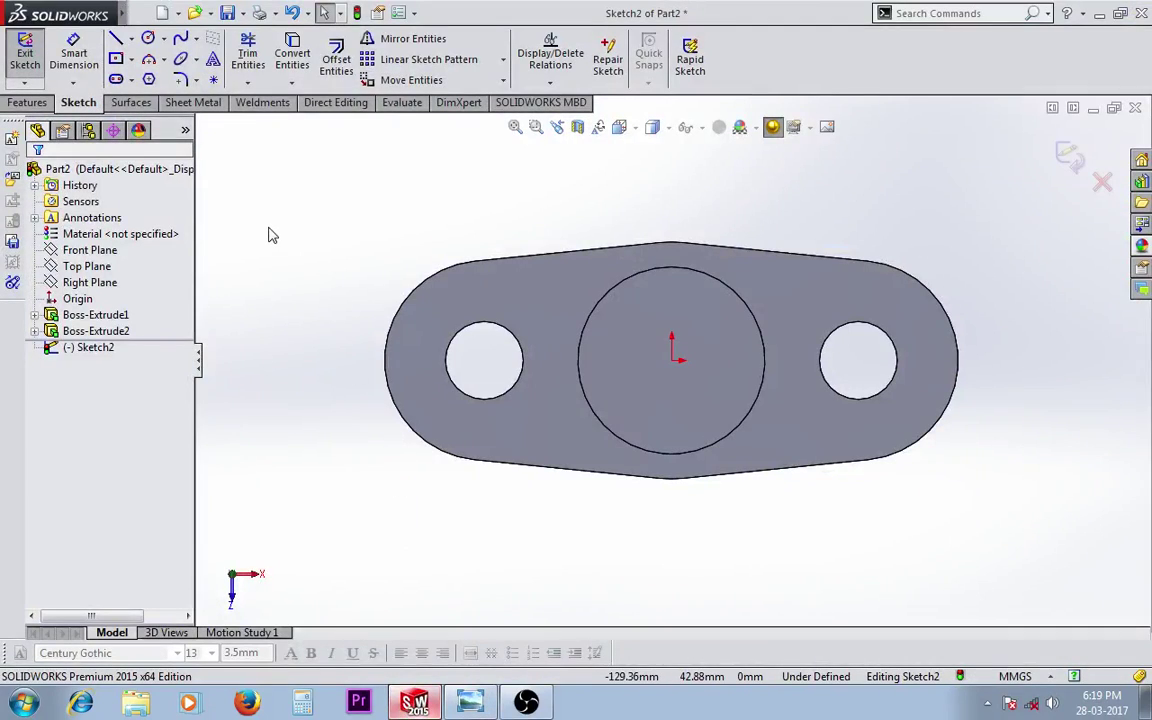
left_click(400, 640)
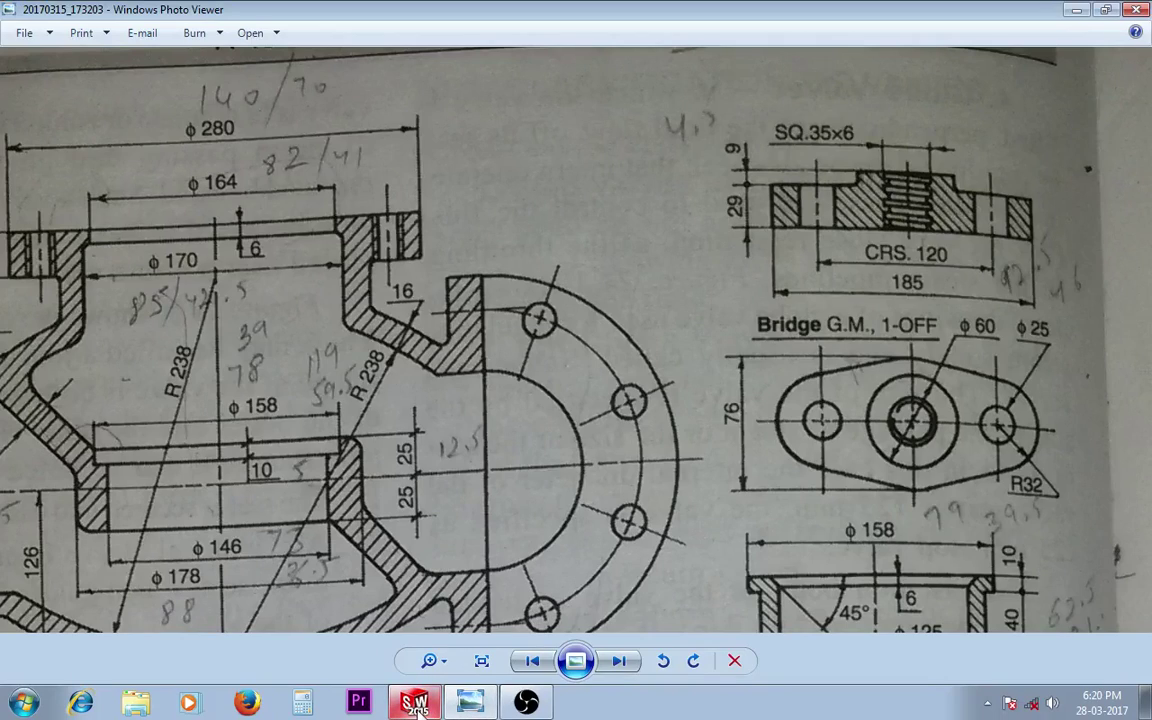
left_click(415, 705)
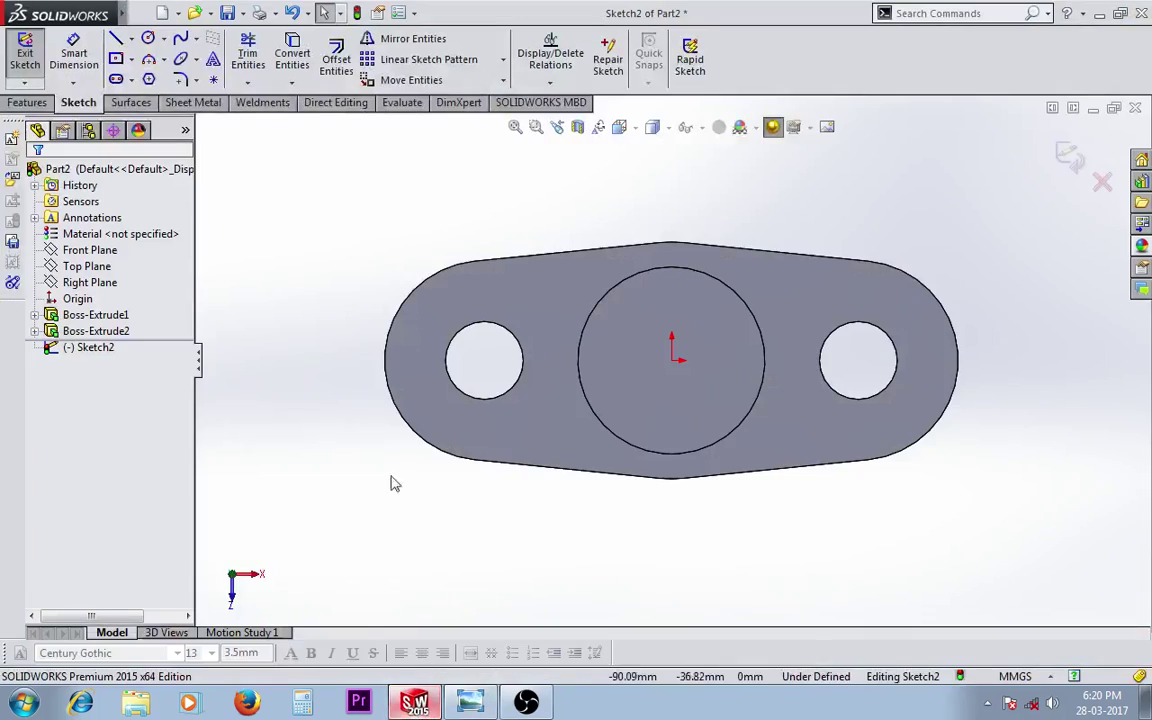
left_click(148, 38)
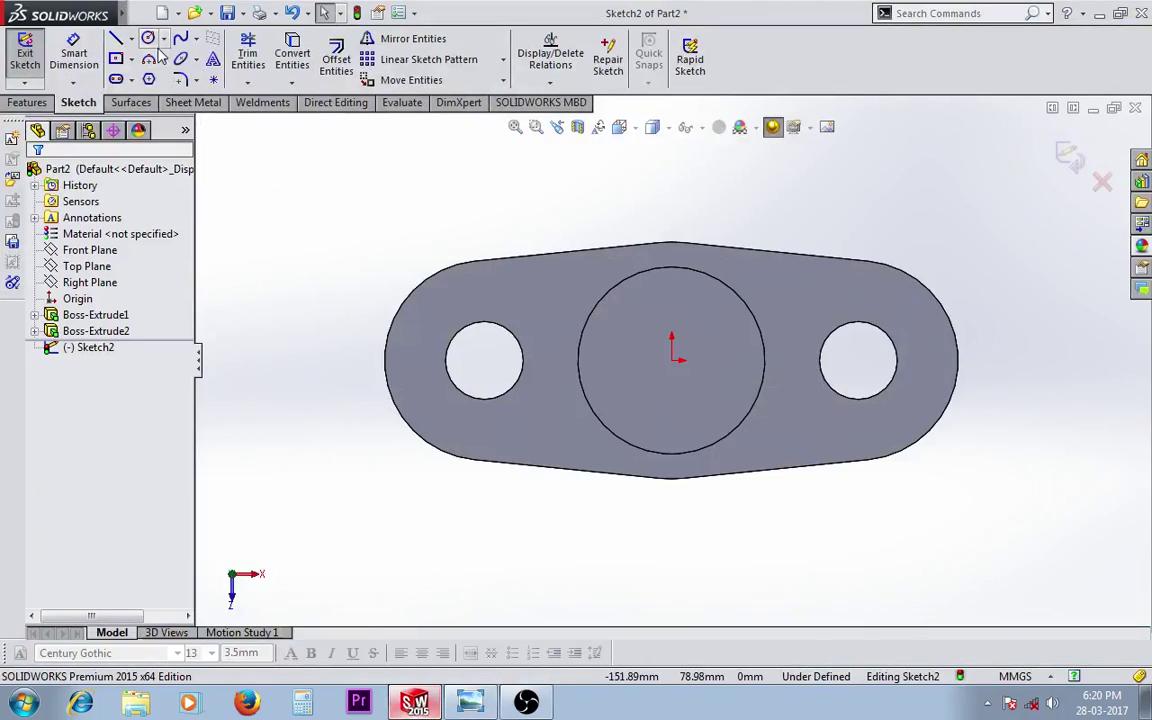
Draw a circle at the origin, dimension it to Ø41 (35+6), and exit the sketch
left_click(672, 360)
left_click(717, 409)
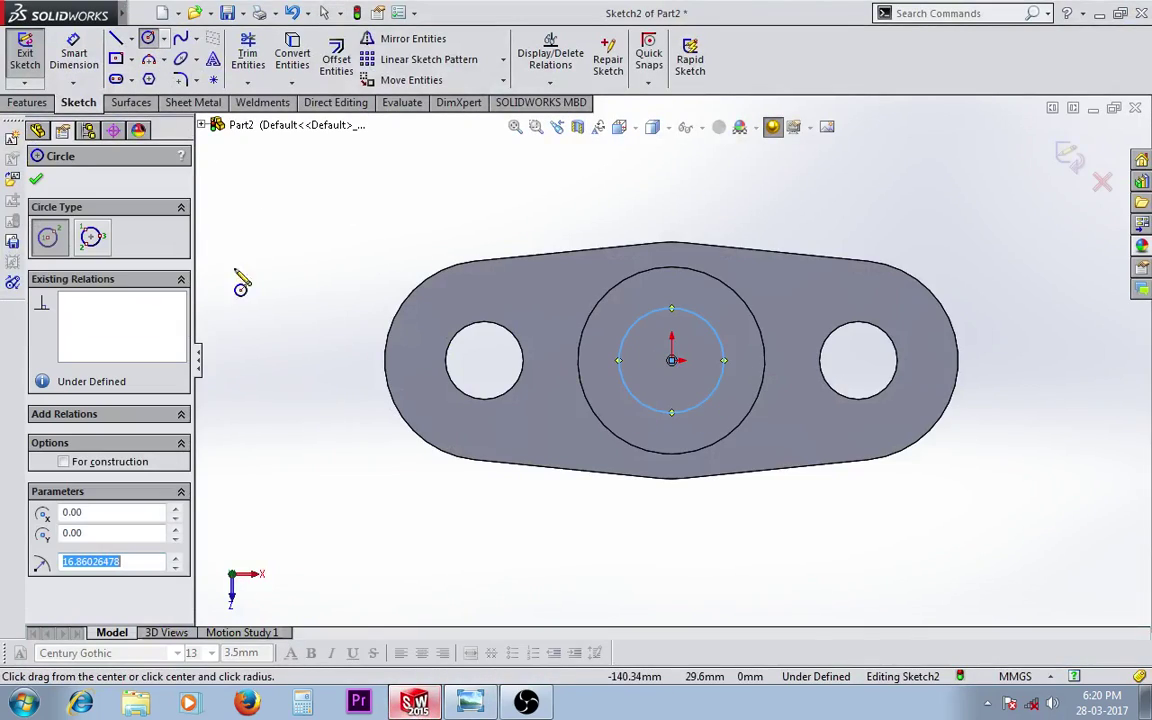
left_click(73, 52)
left_click(717, 338)
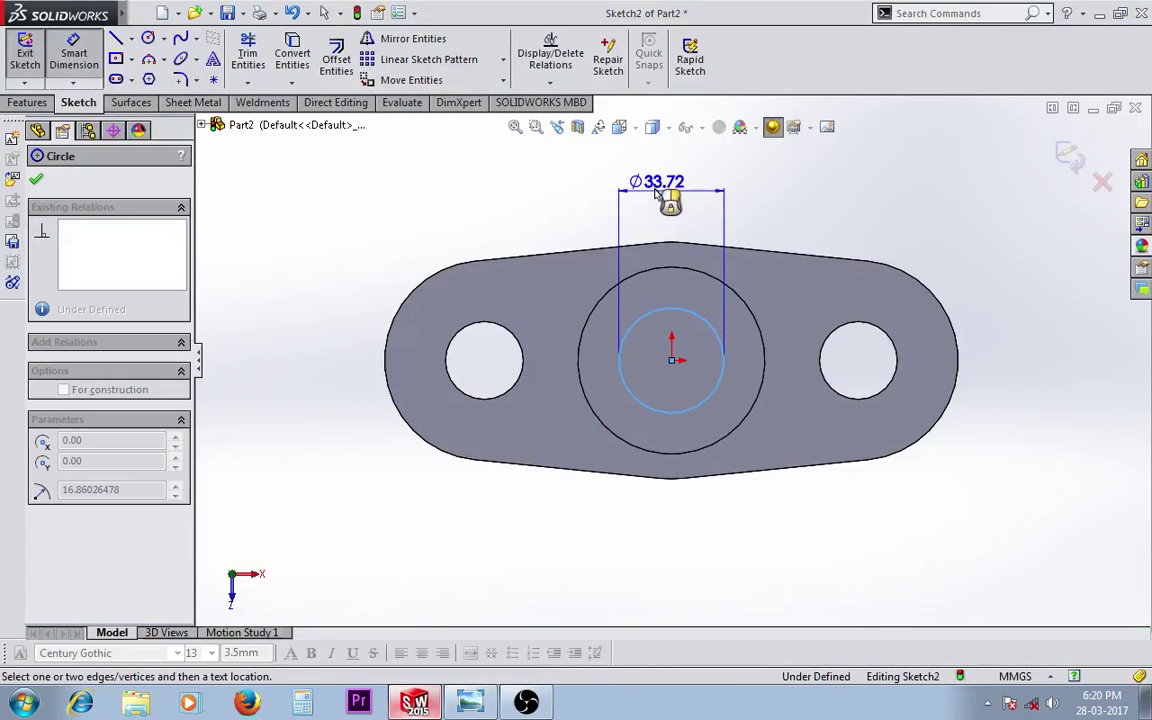
left_click(663, 195)
type("35+")
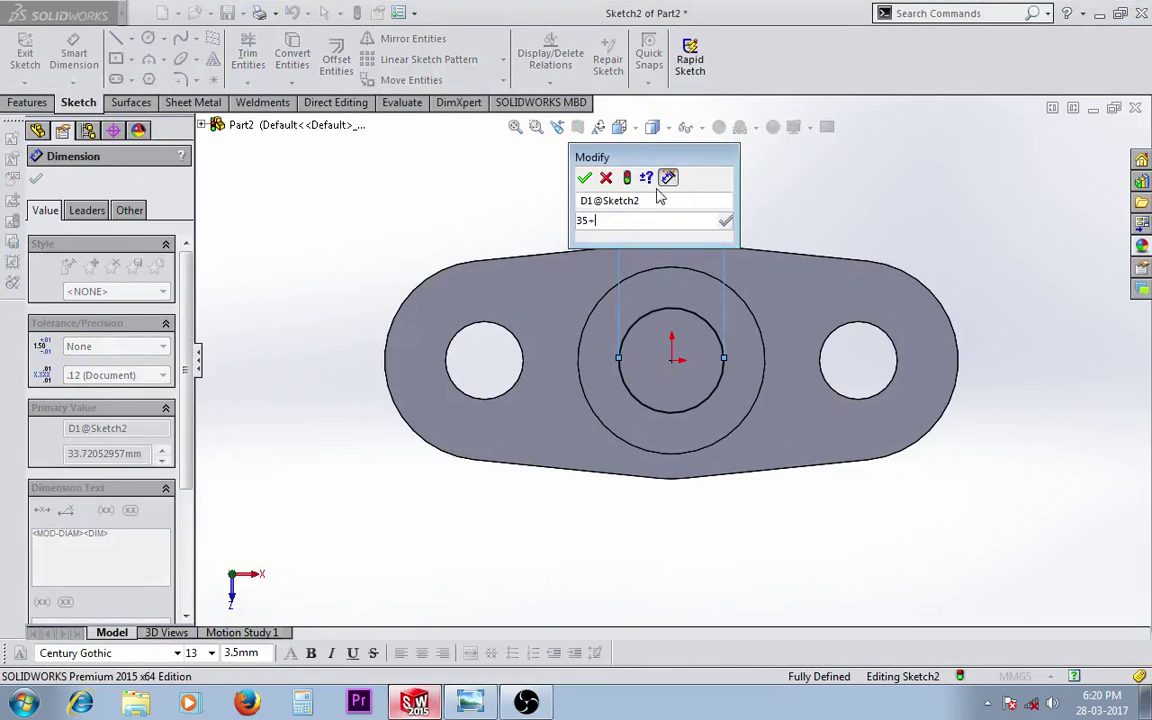
type("6A")
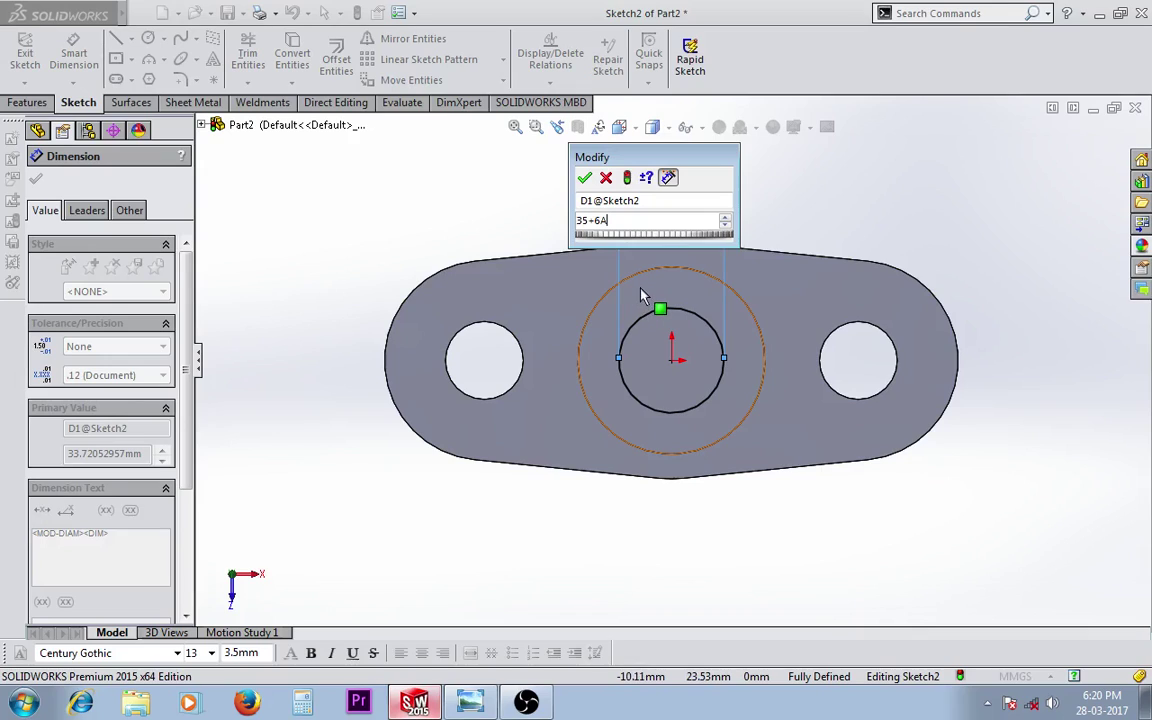
key("BackSpace")
key("Return")
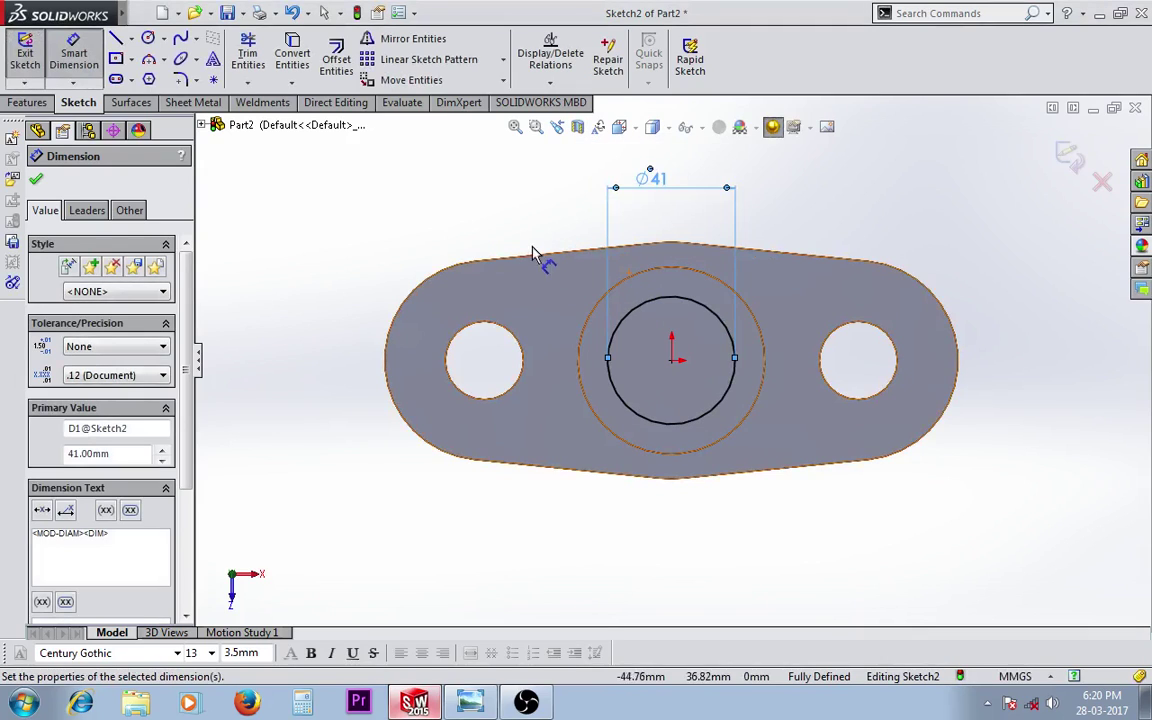
left_click(357, 193)
left_click(28, 60)
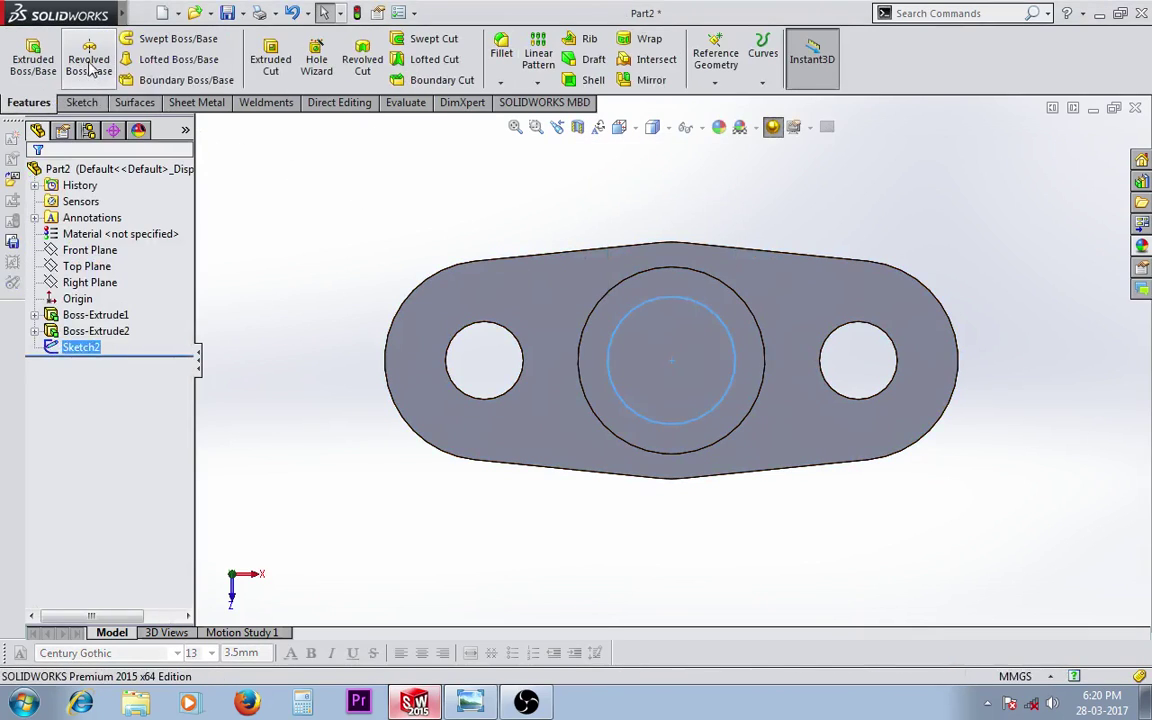
Cut the Ø41 circle Through All as Cut-Extrude1, boring through boss and plate
left_click(270, 58)
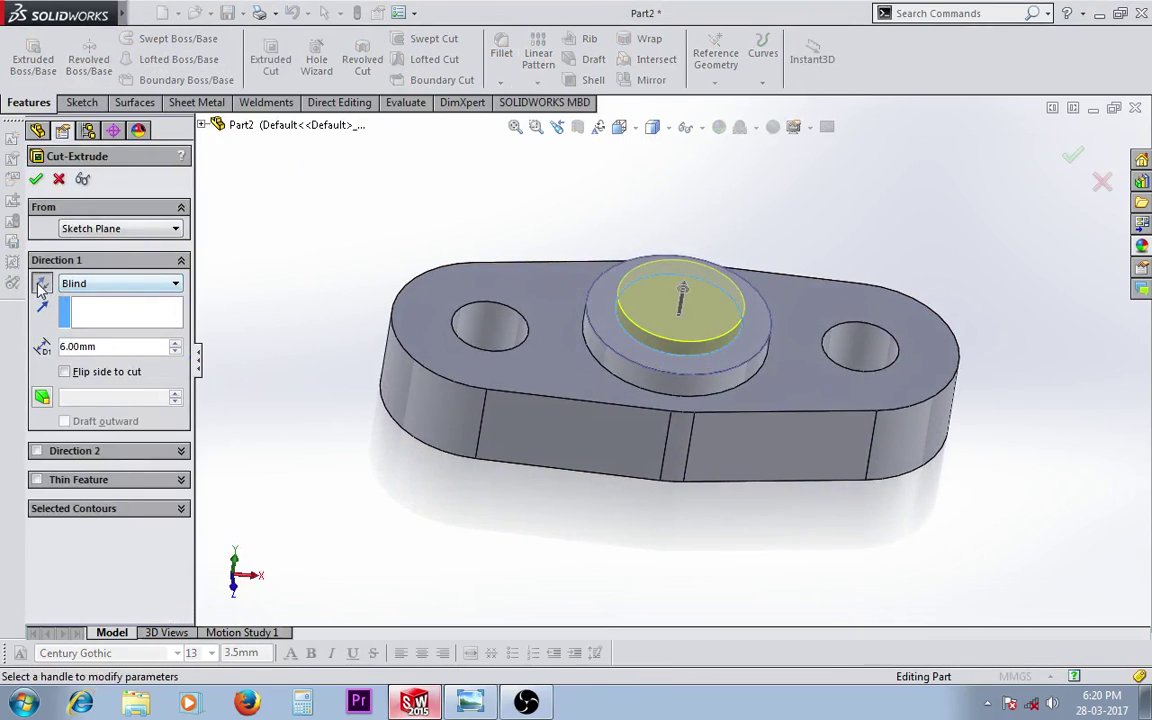
left_click(127, 283)
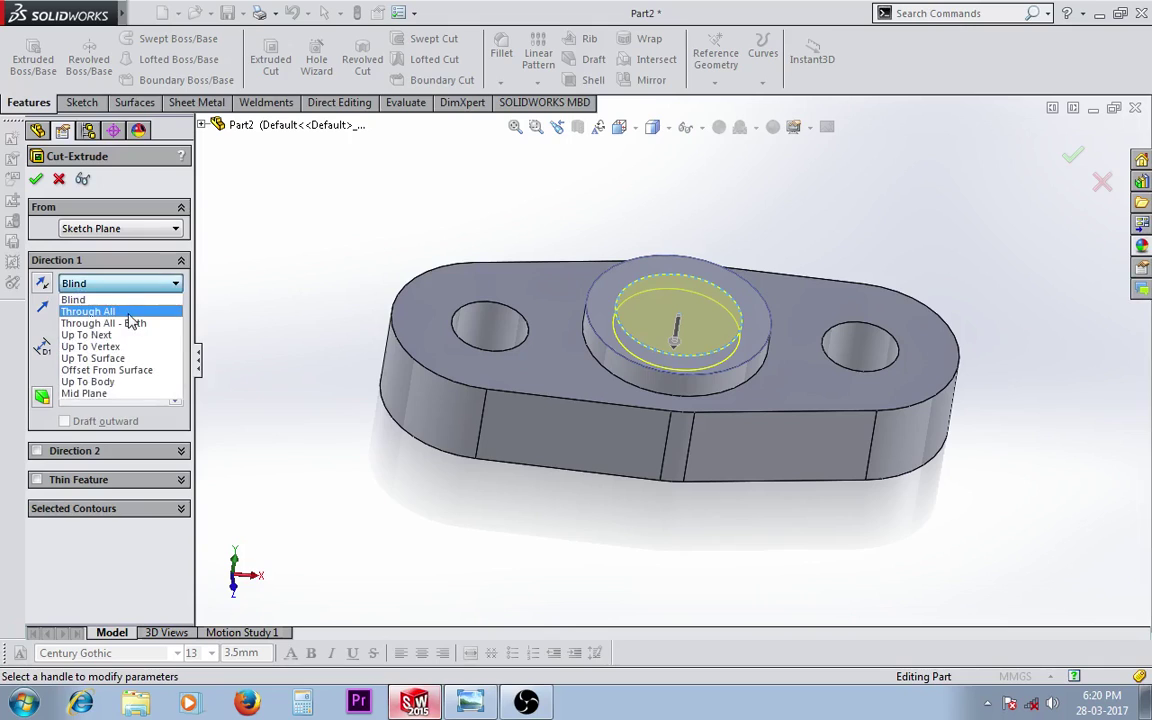
left_click(127, 312)
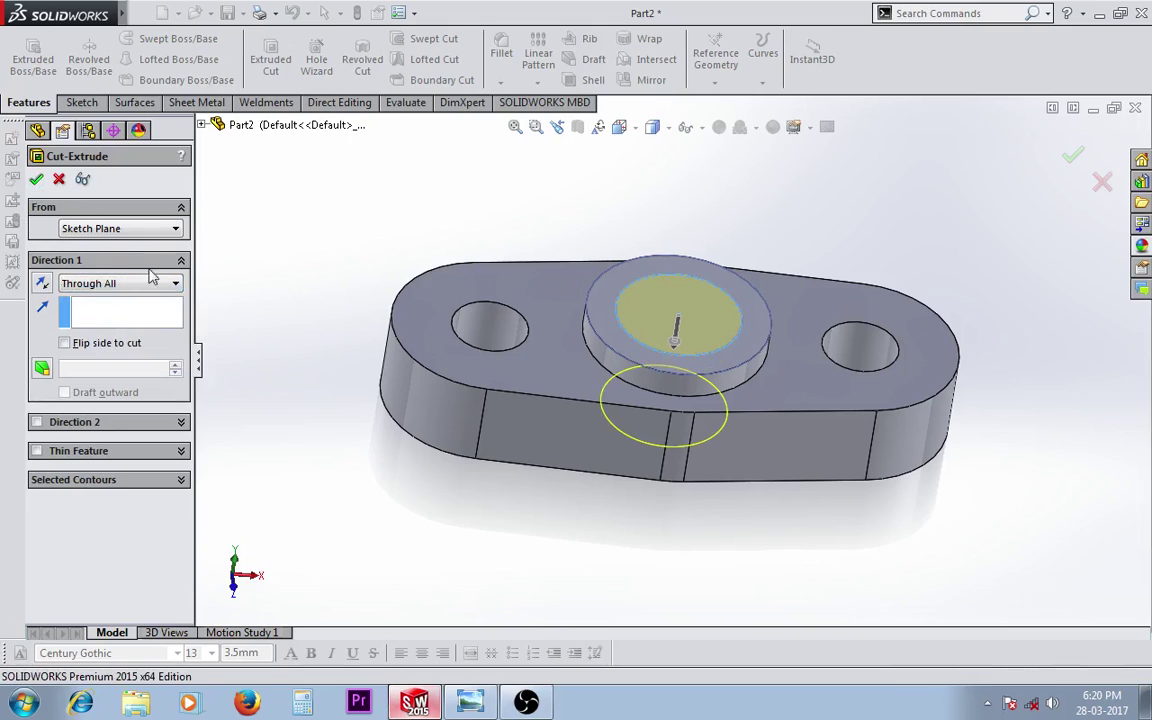
left_click(36, 179)
mouse_move(352, 489)
middle_mouse_down()
mouse_move(684, 591)
mouse_move(634, 542)
mouse_move(616, 619)
middle_mouse_up()
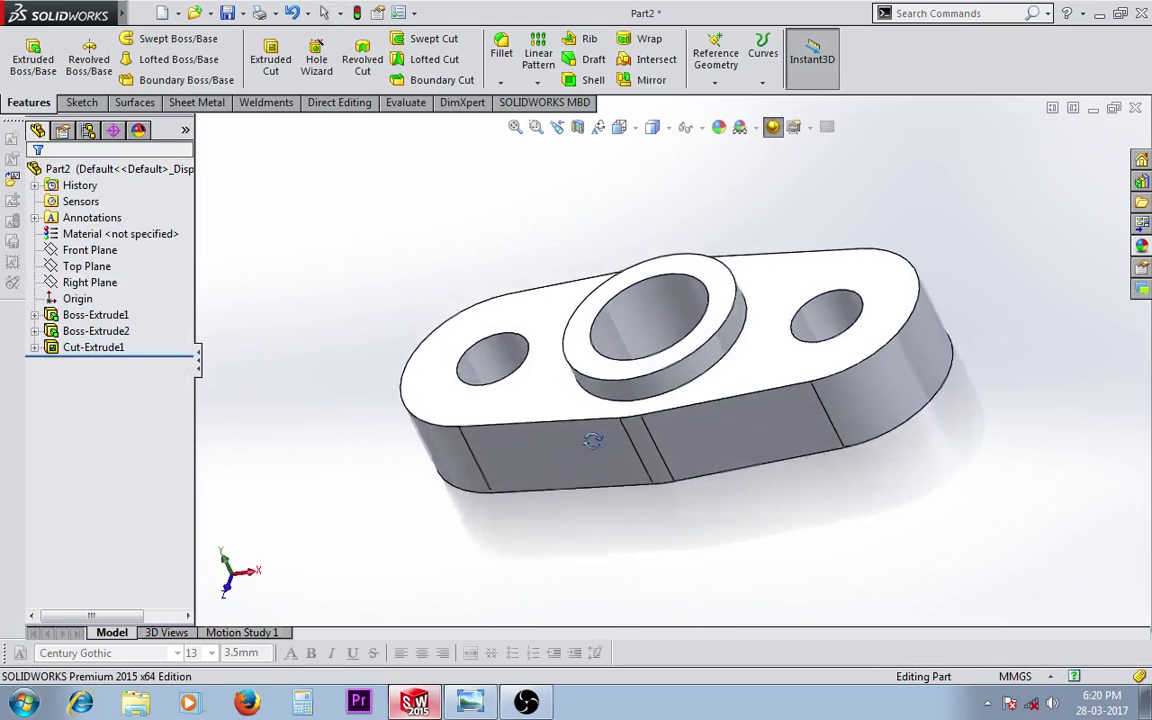
left_click(481, 692)
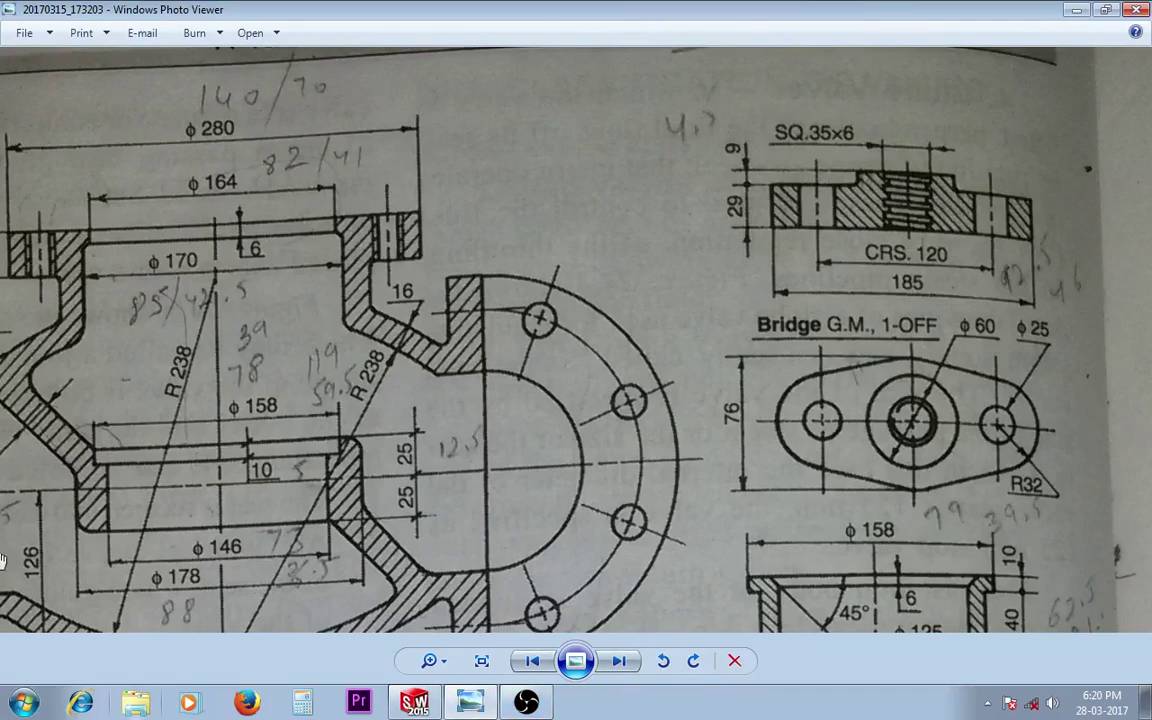
left_click(408, 703)
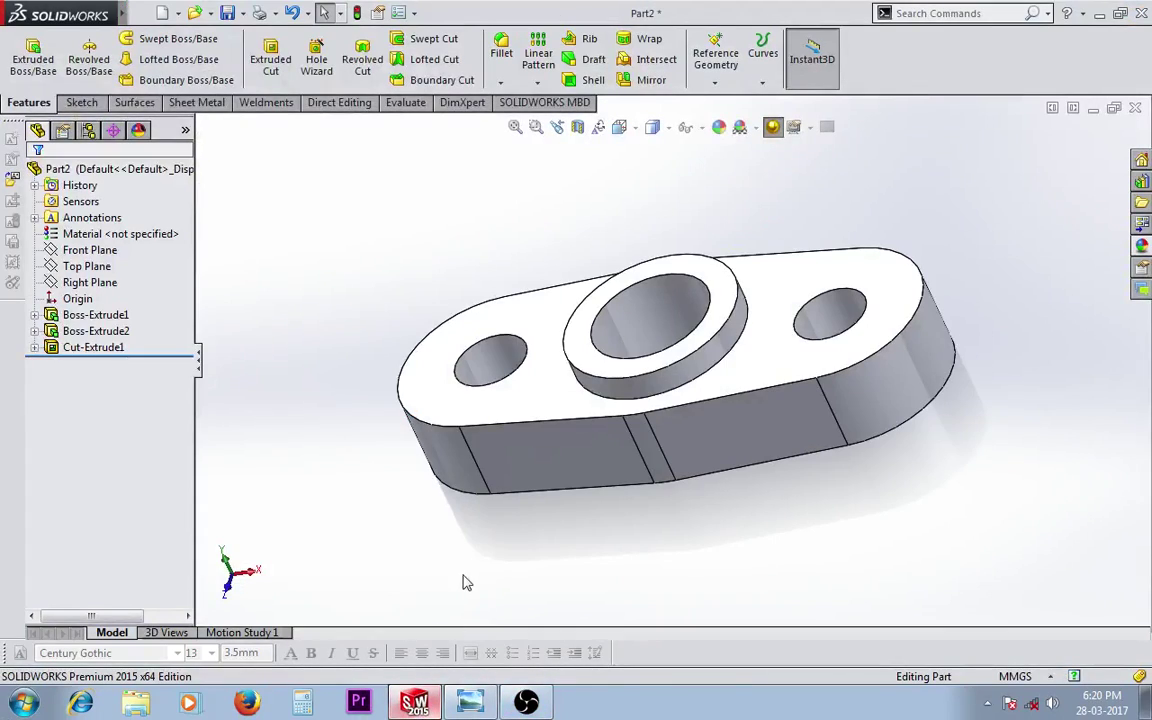
left_click(92, 282)
left_click(103, 265)
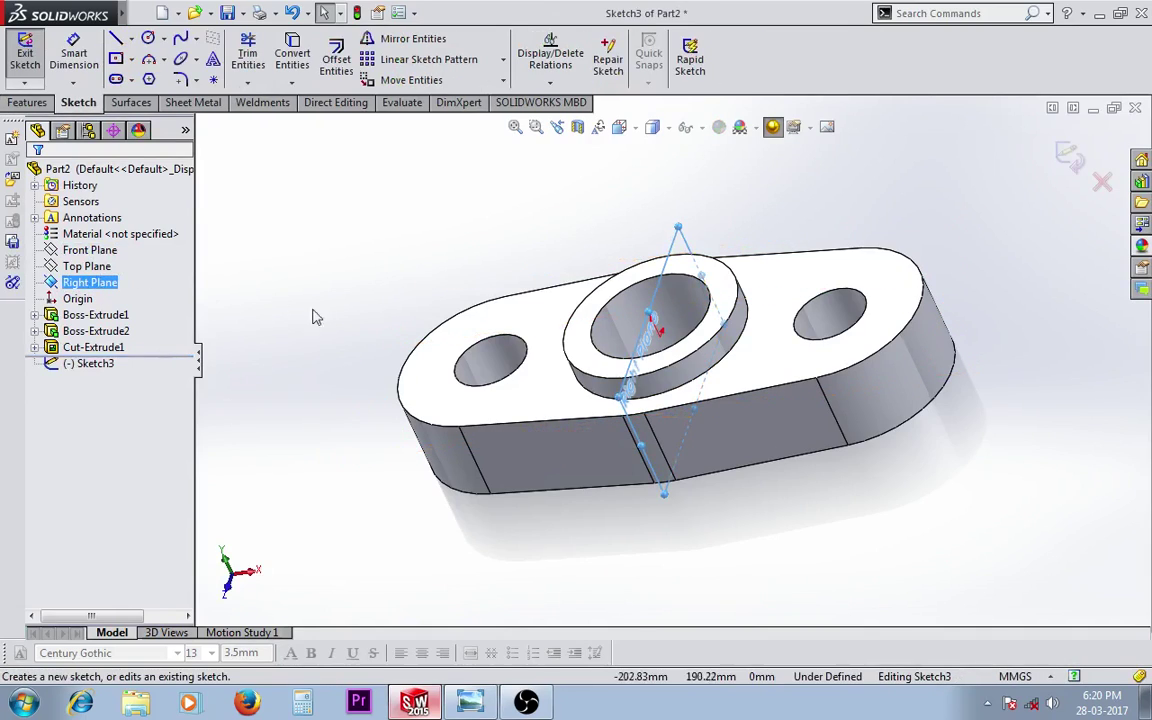
left_click(25, 50)
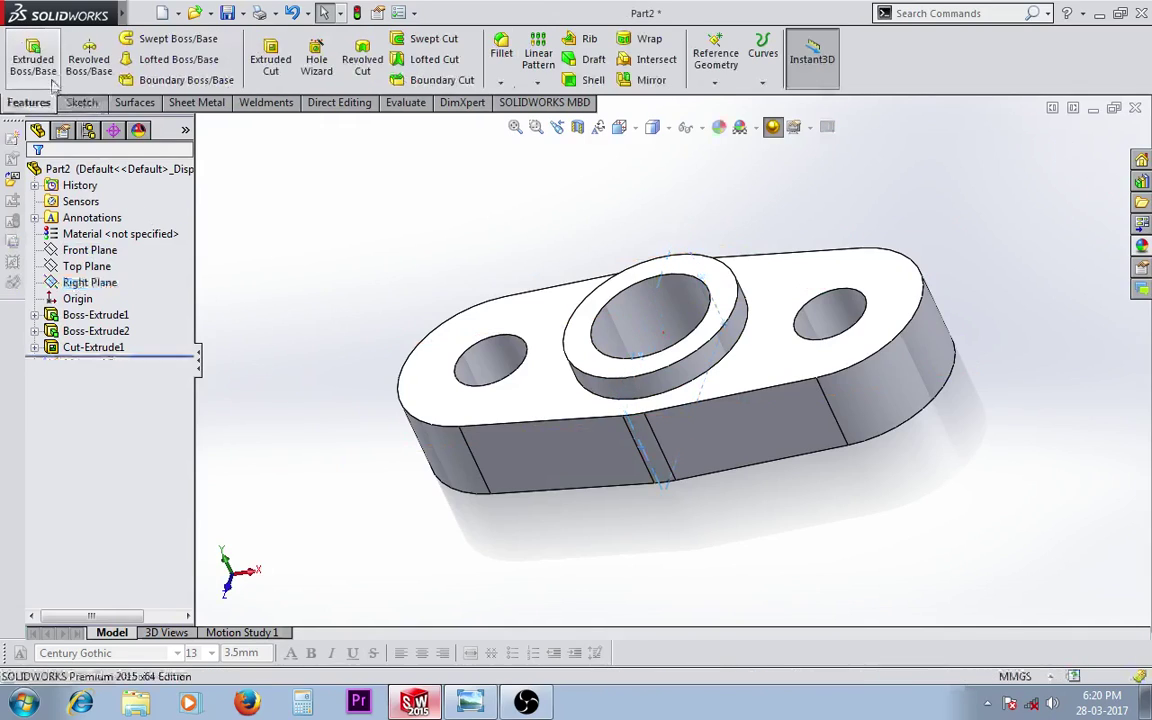
left_click(605, 298)
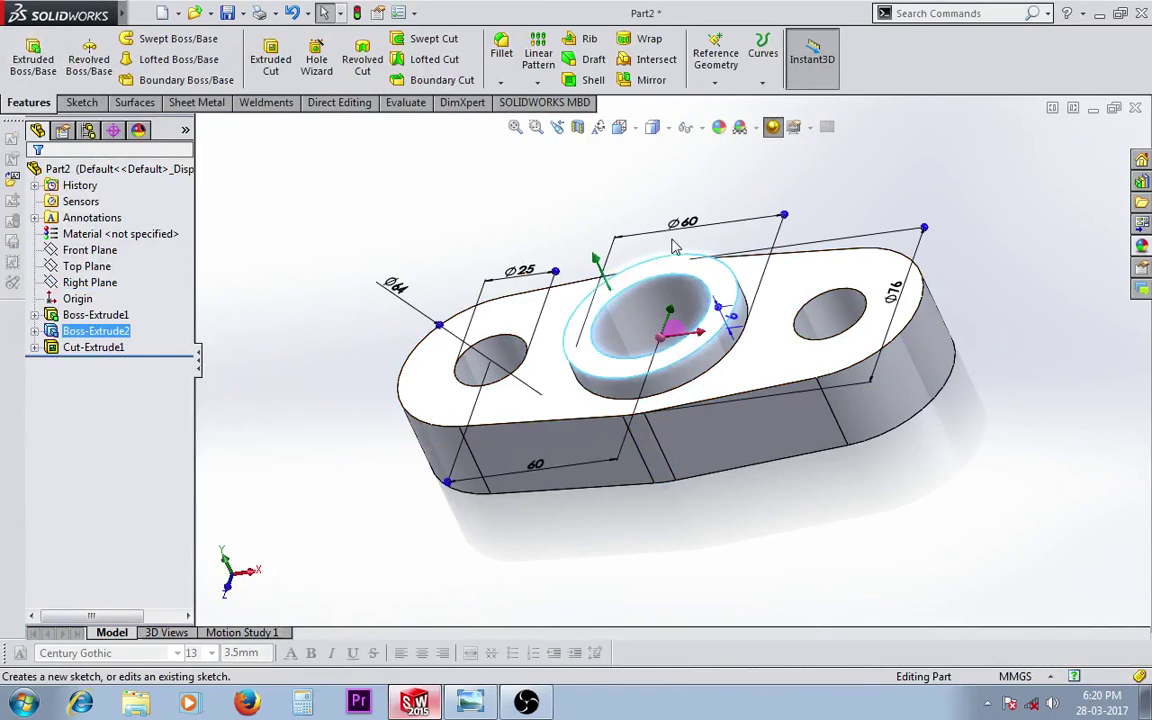
Convert the Ø41 bore edge into a circle in a new sketch on the boss top face
left_click(610, 222)
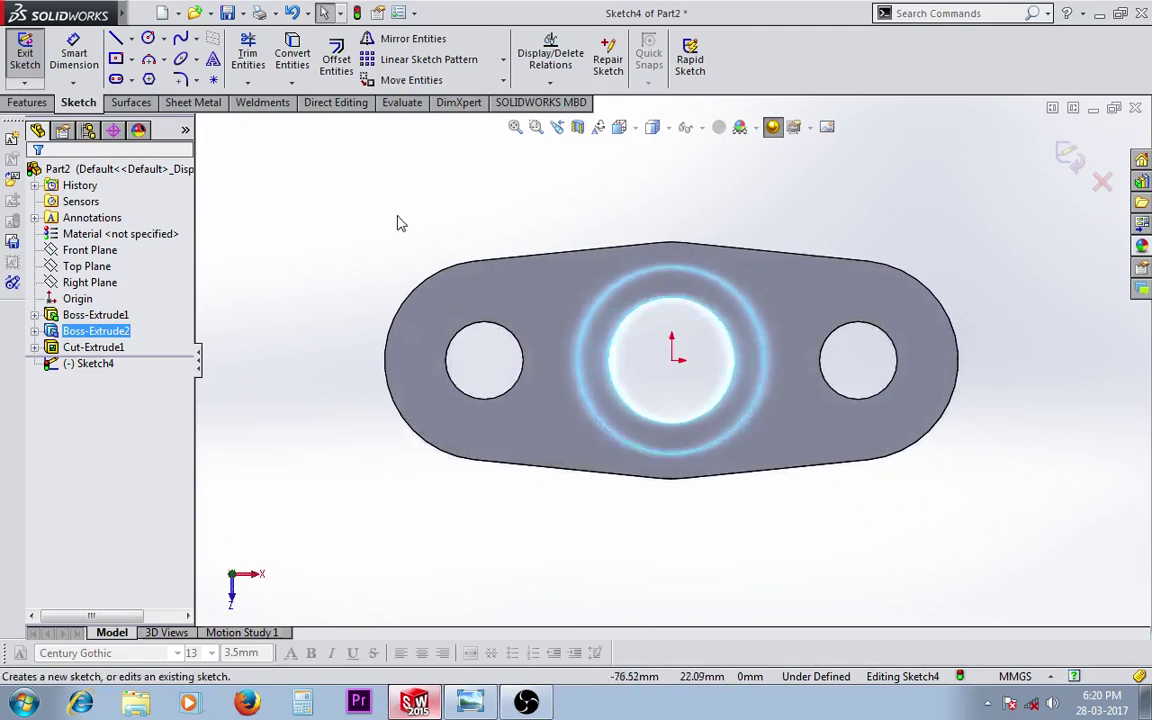
left_click(289, 55)
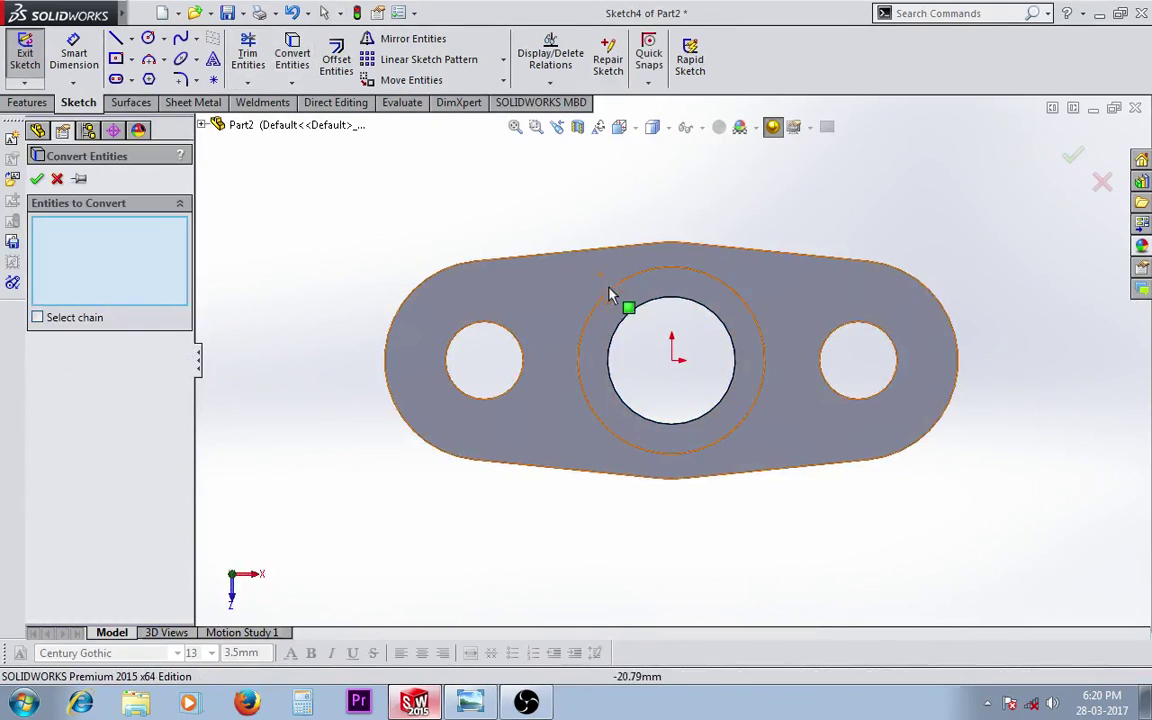
left_click(634, 319)
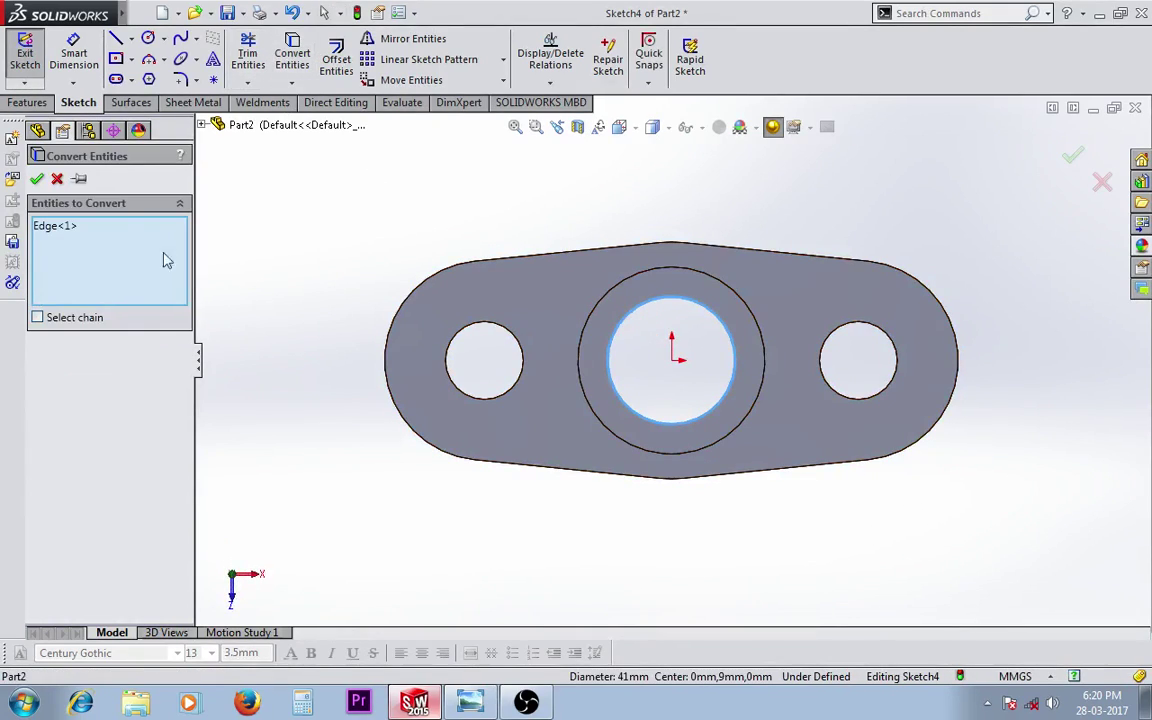
left_click(37, 178)
middle_click_drag(285, 298, 279, 174)
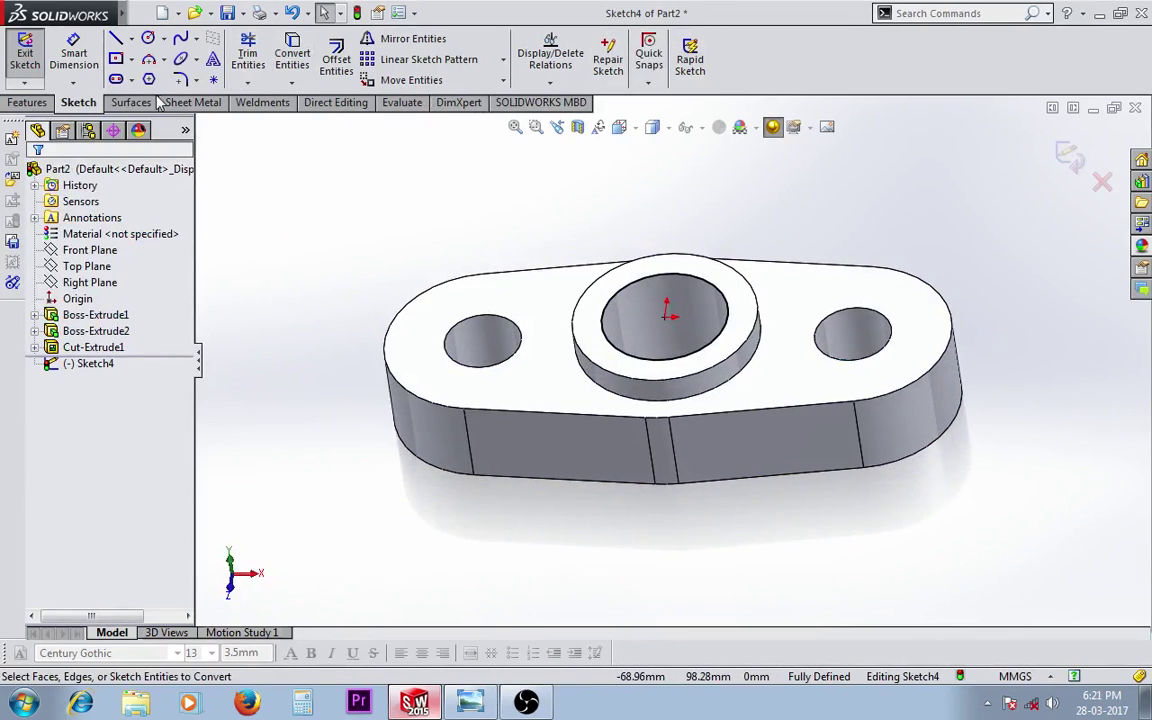
left_click(27, 102)
left_click(78, 102)
left_click(22, 55)
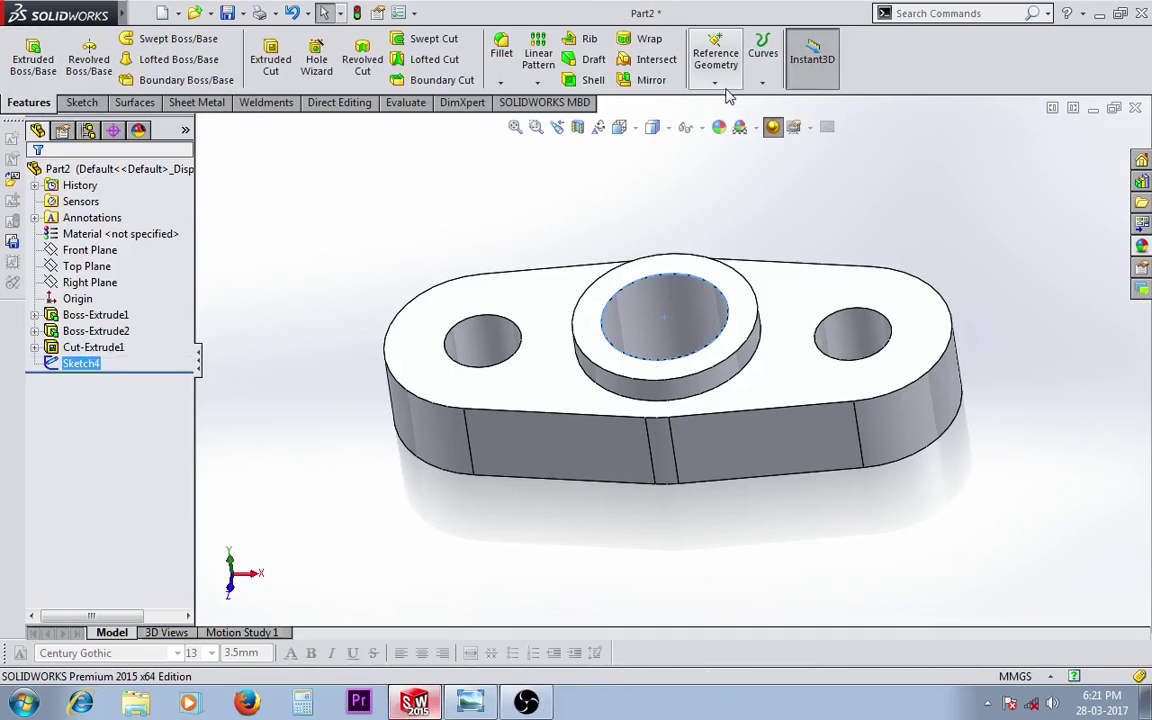
Start a reversed helix on the bore circle, defined by pitch and revolution
left_click(762, 55)
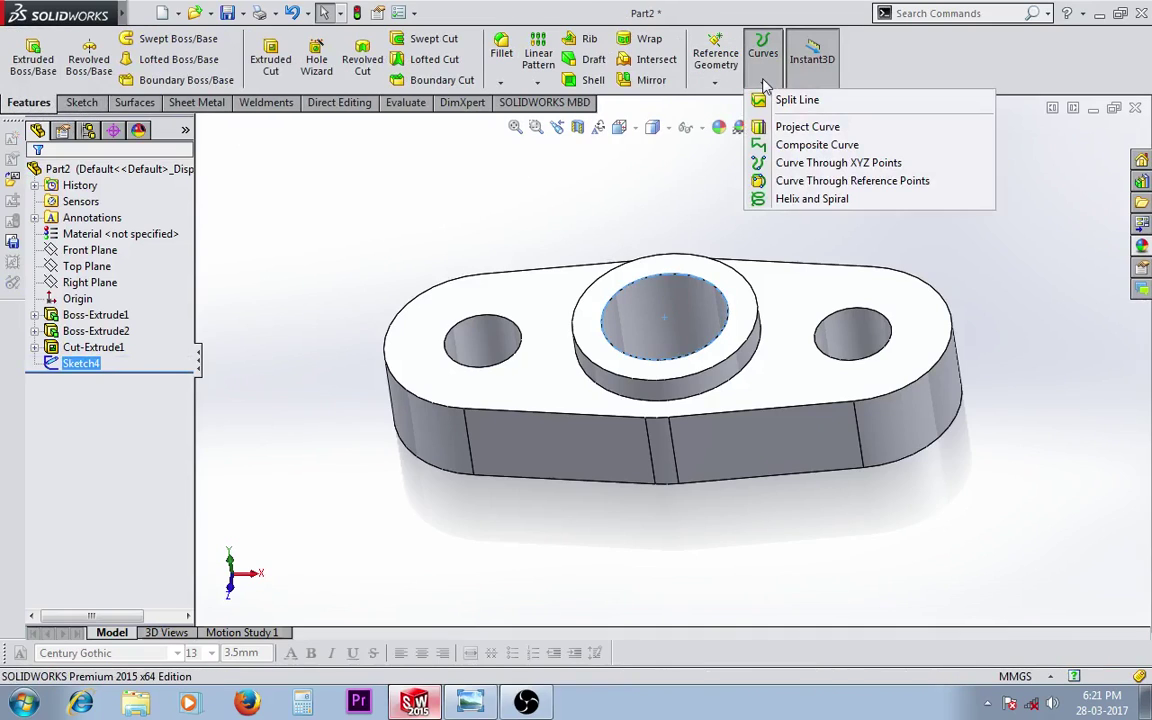
left_click(811, 199)
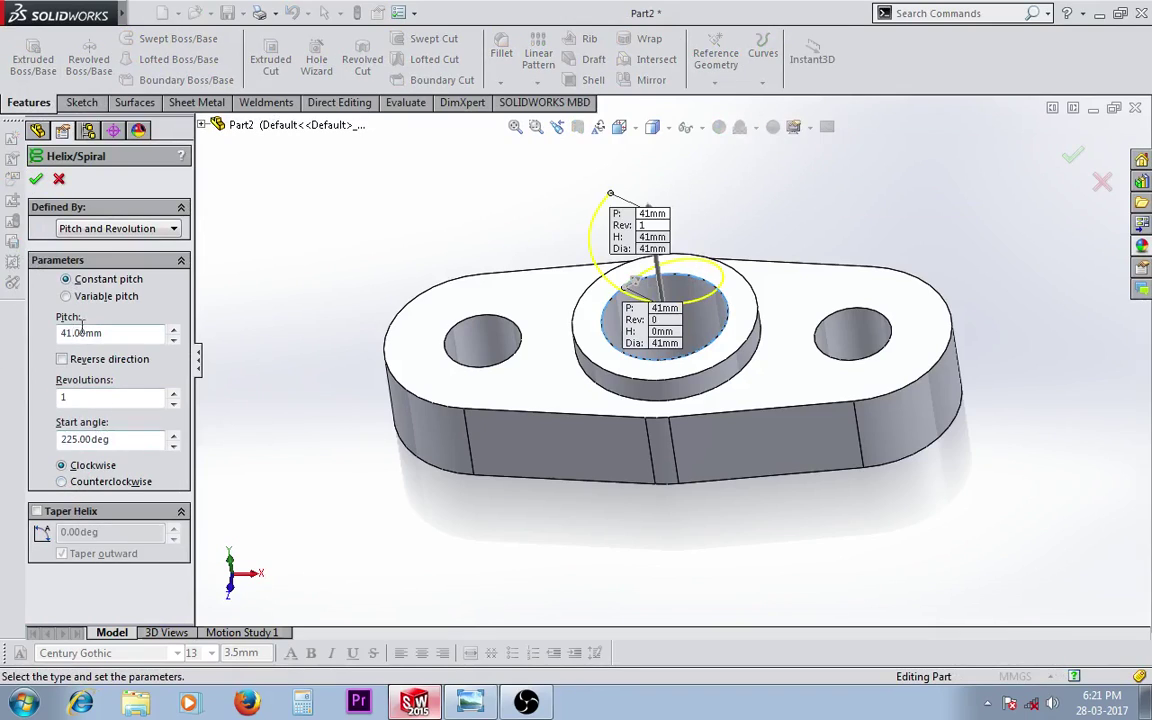
left_click(62, 359)
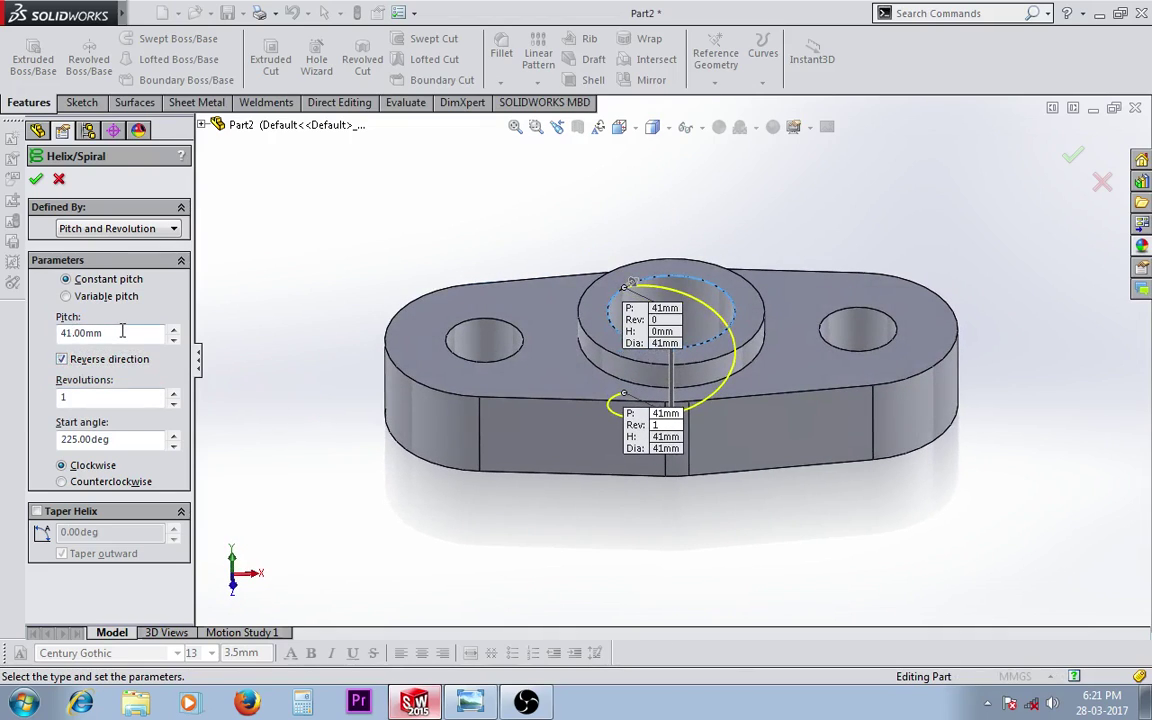
left_click(117, 232)
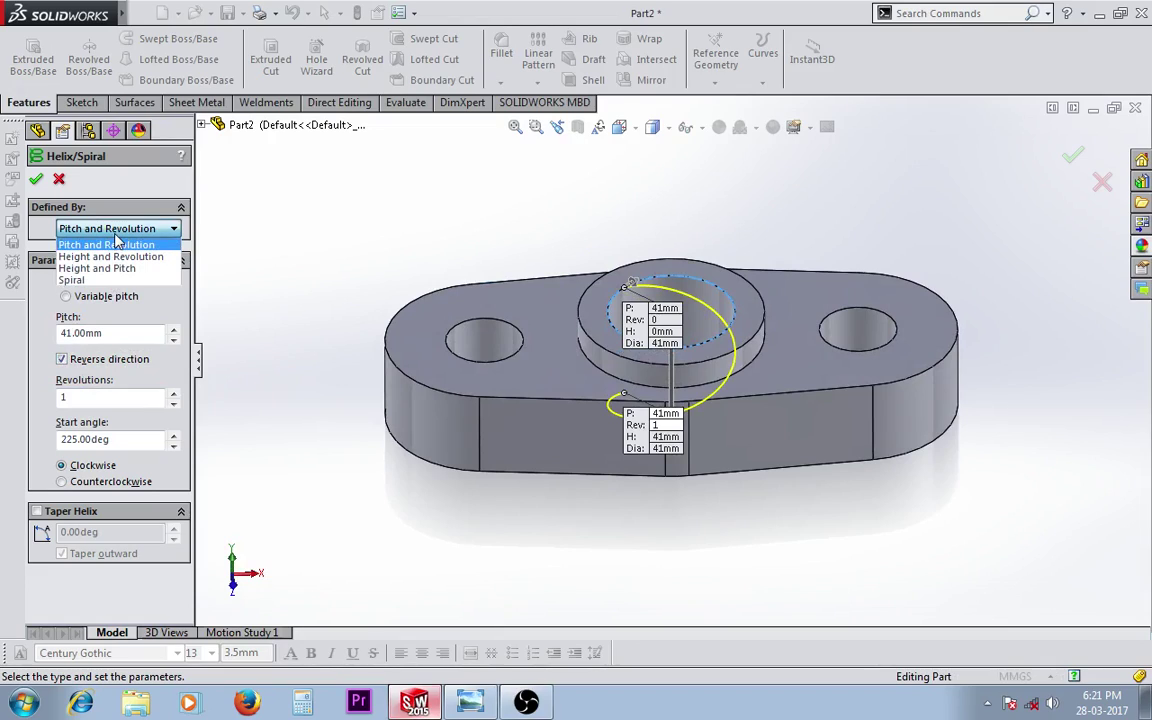
left_click(117, 243)
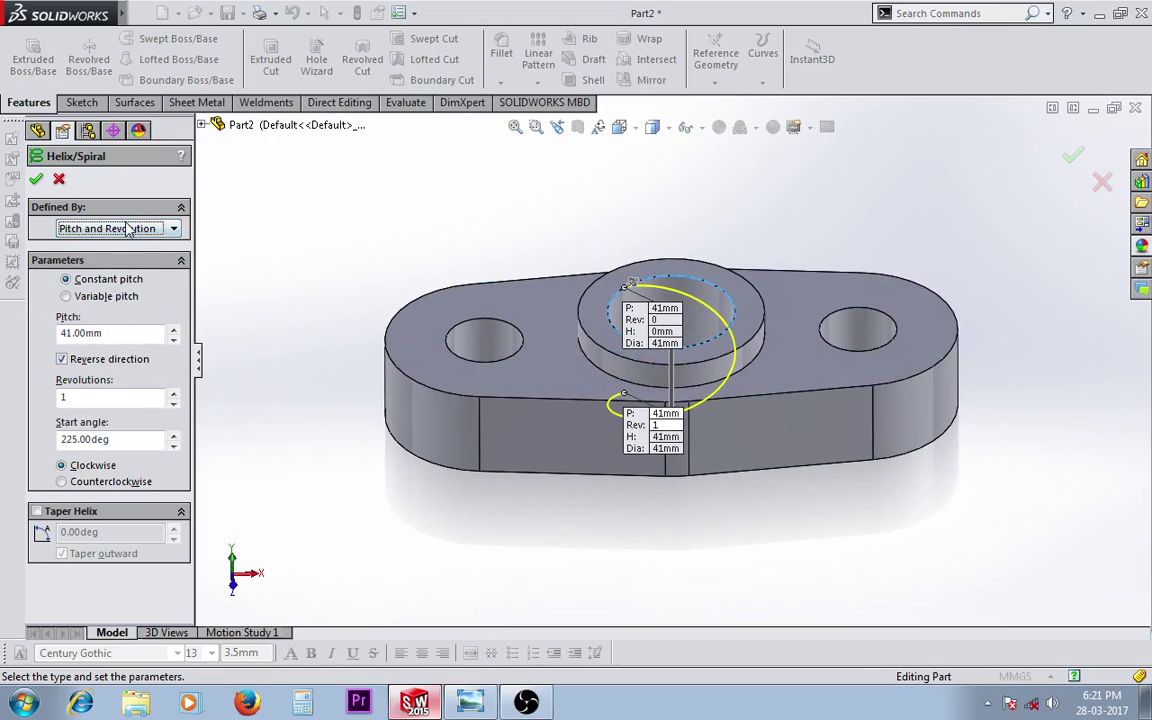
middle_click_drag(277, 309, 298, 284)
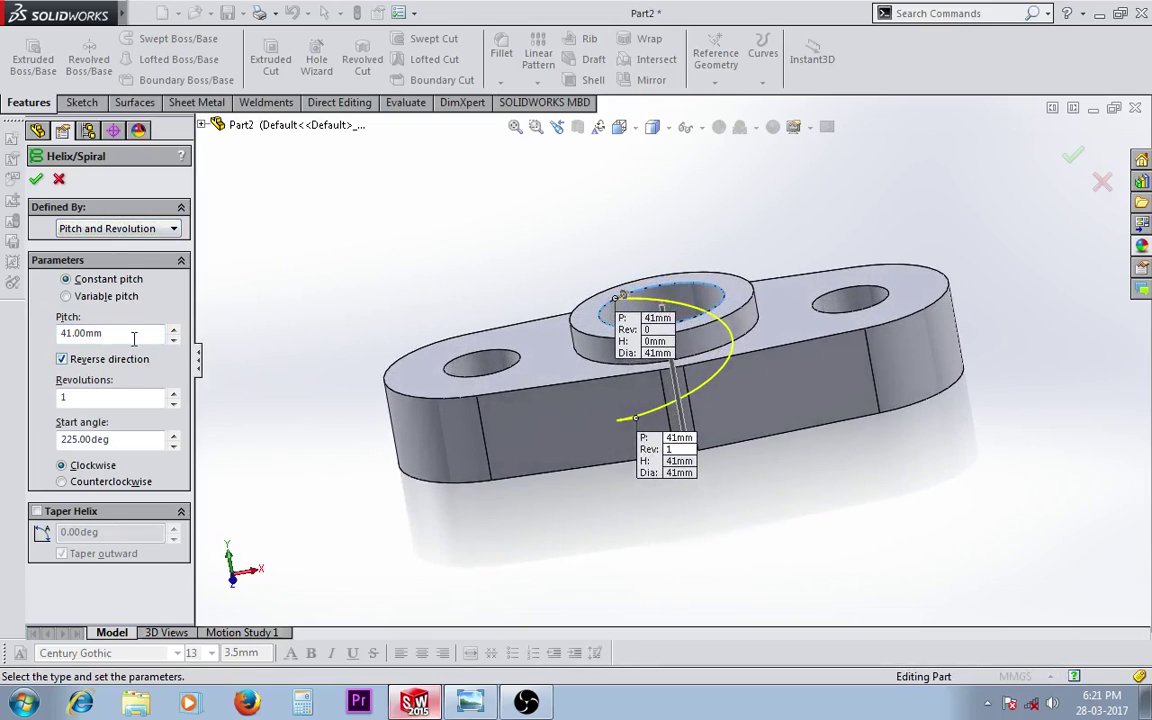
Try helix pitches of 38 mm and 5 mm and set 5 revolutions
left_click_drag(132, 332, 15, 340)
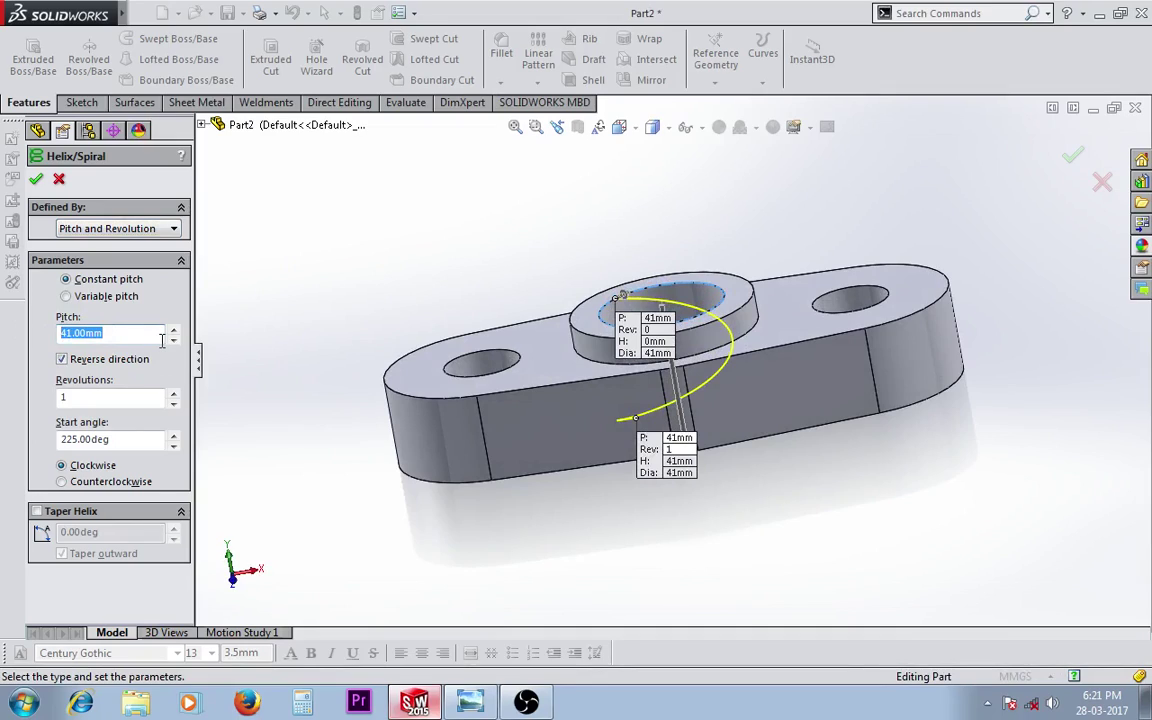
type("29+")
key("Return")
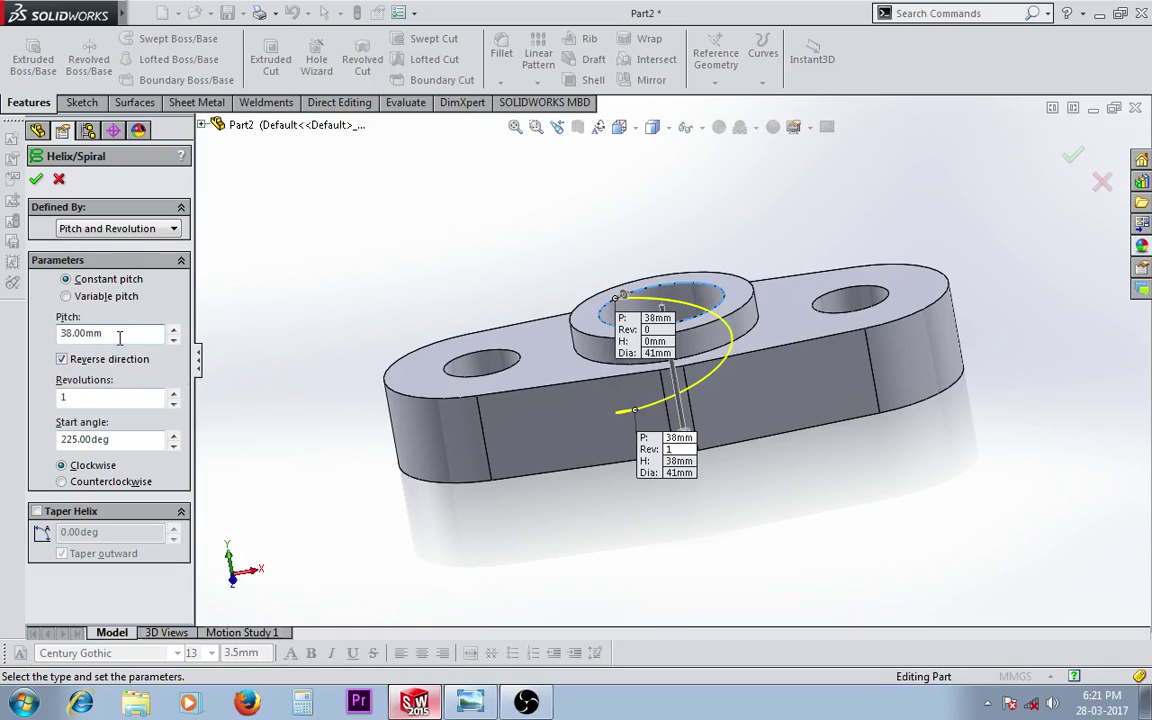
left_click_drag(119, 338, 15, 345)
type("5")
key("Return")
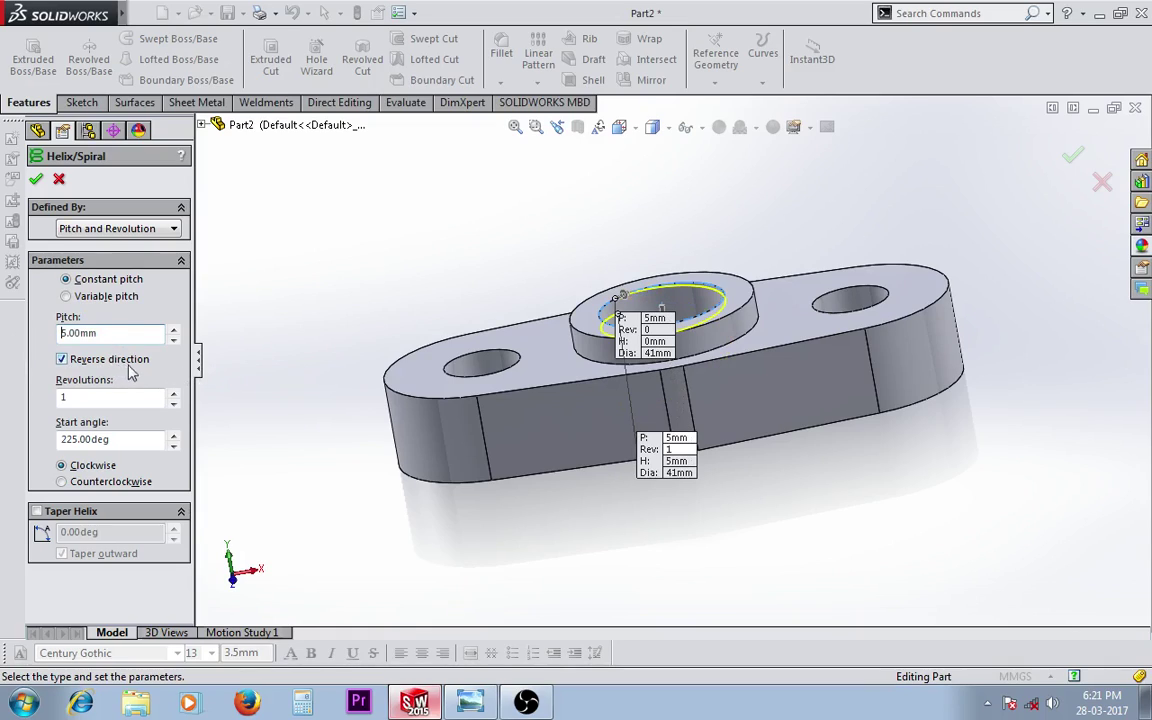
left_click_drag(100, 404, 2, 400)
type("5")
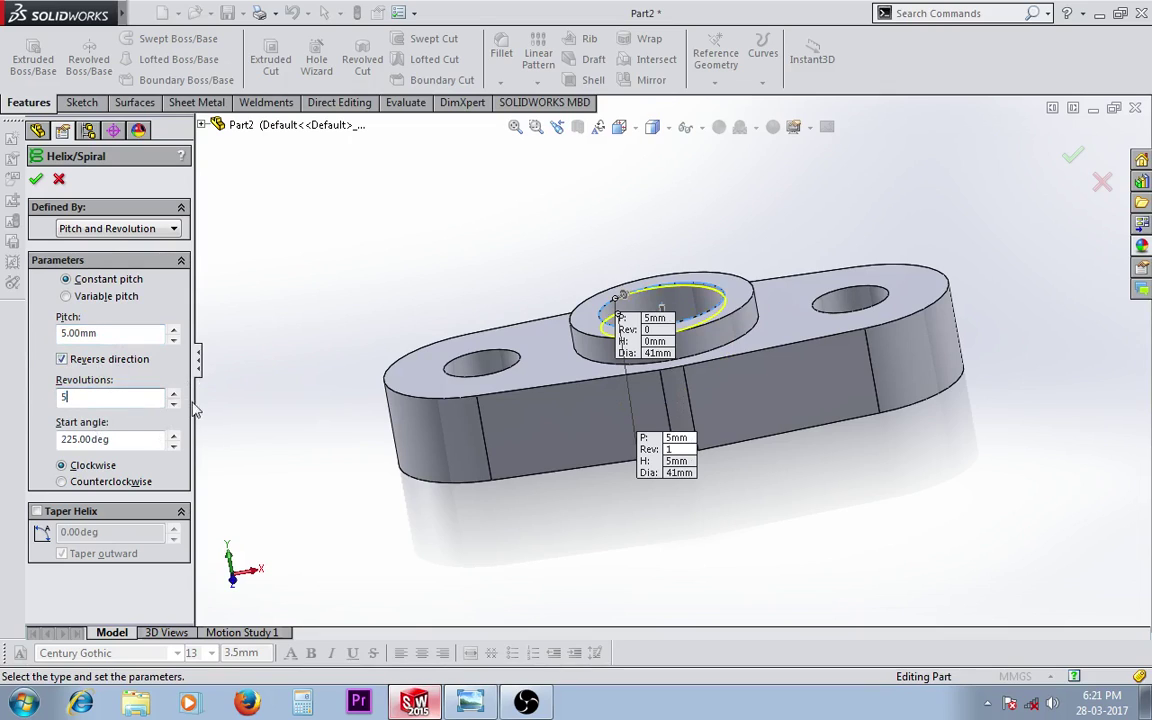
key("Return")
middle_click_drag(303, 429, 309, 367)
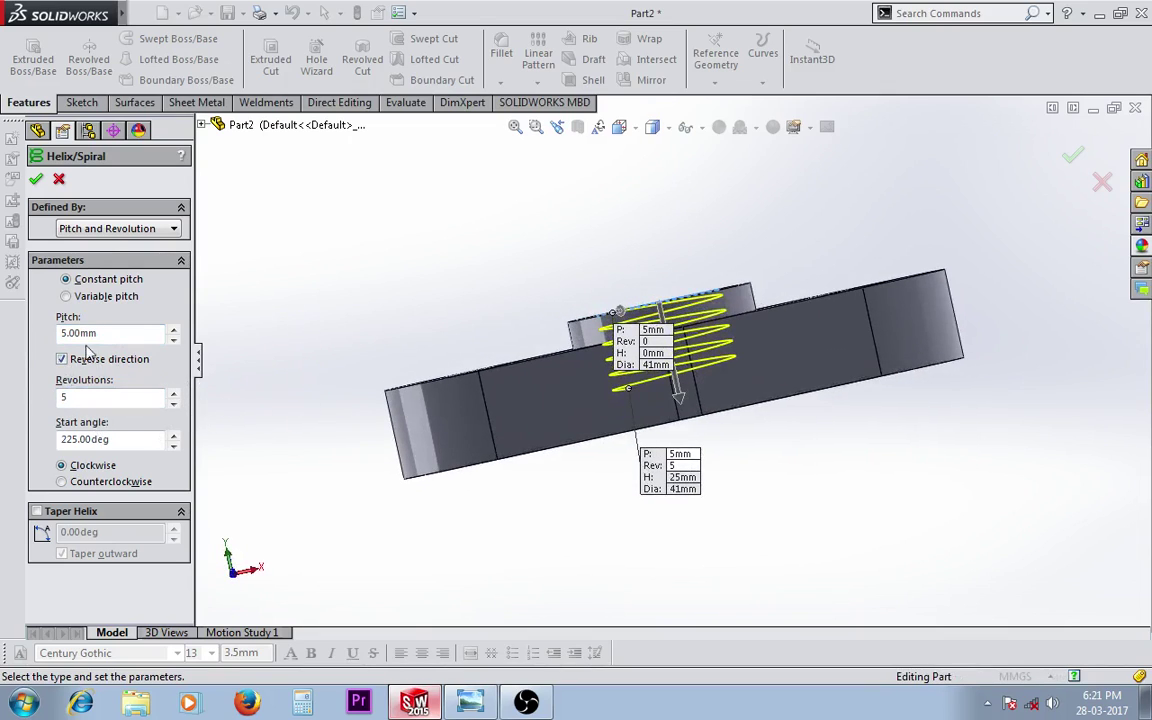
Set the helix pitch to 7.60 mm (38/5) and confirm Helix/Spiral1
left_click_drag(100, 333, 12, 344)
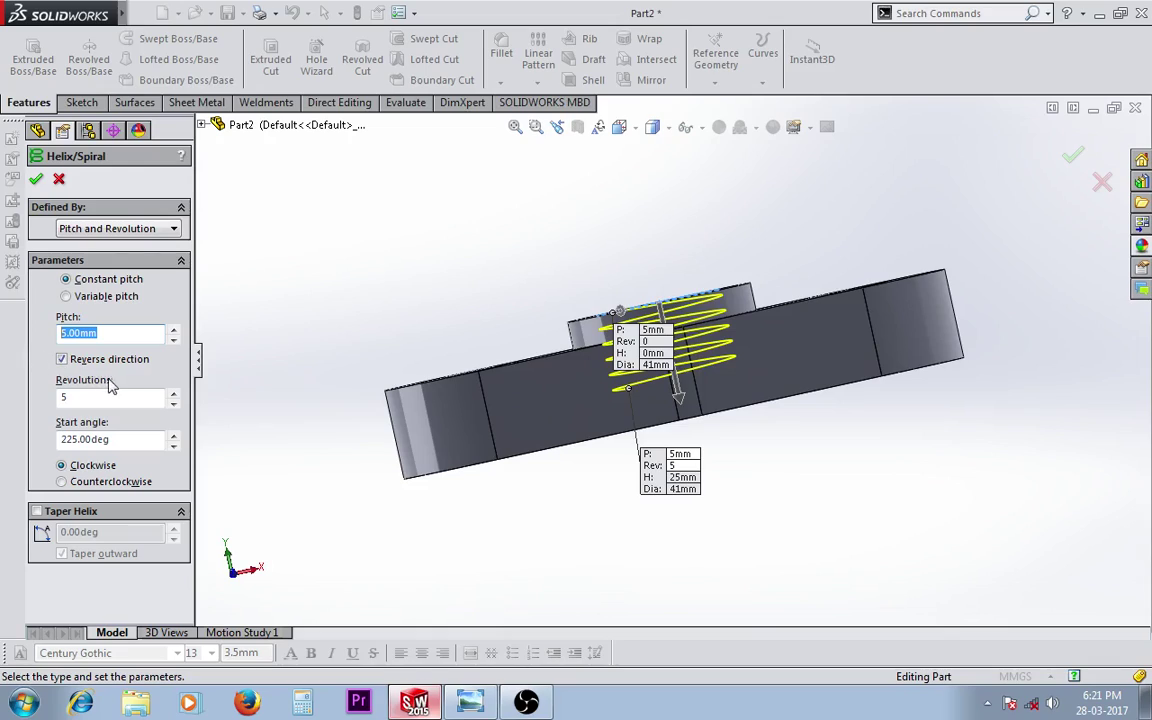
type("29+9")
key("Return")
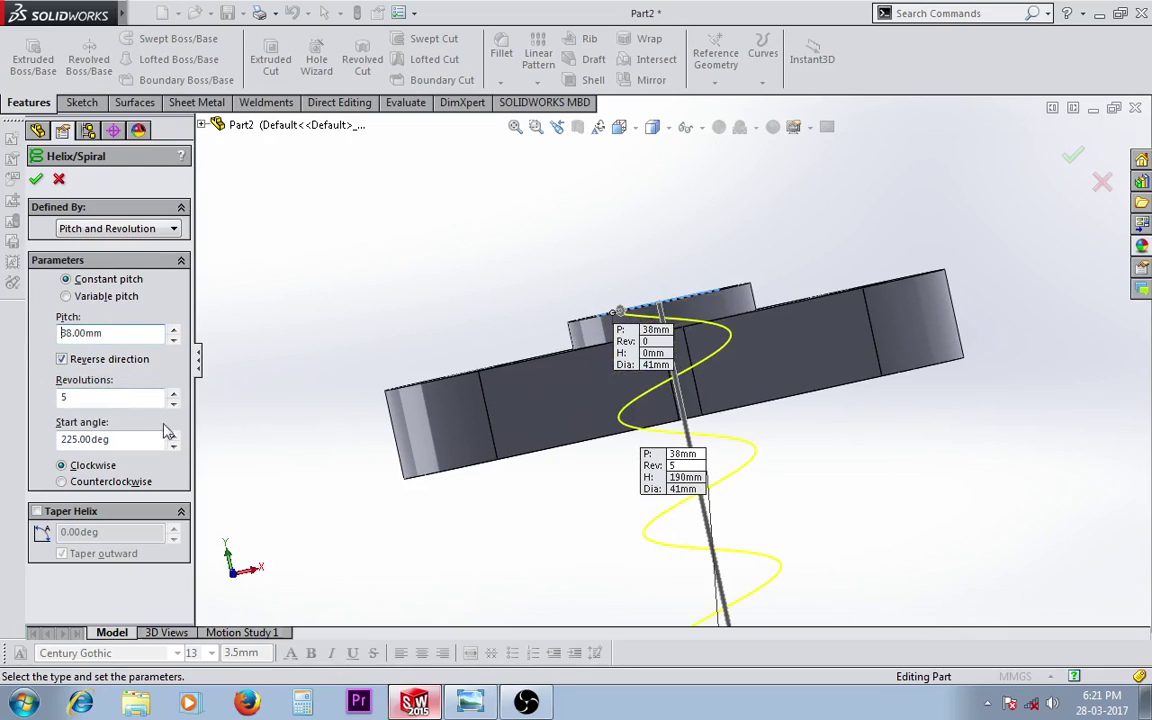
left_click_drag(106, 340, 4, 344)
type("38/5")
key("Return")
mouse_move(286, 274)
middle_mouse_down()
mouse_move(288, 265)
mouse_move(295, 290)
middle_mouse_up()
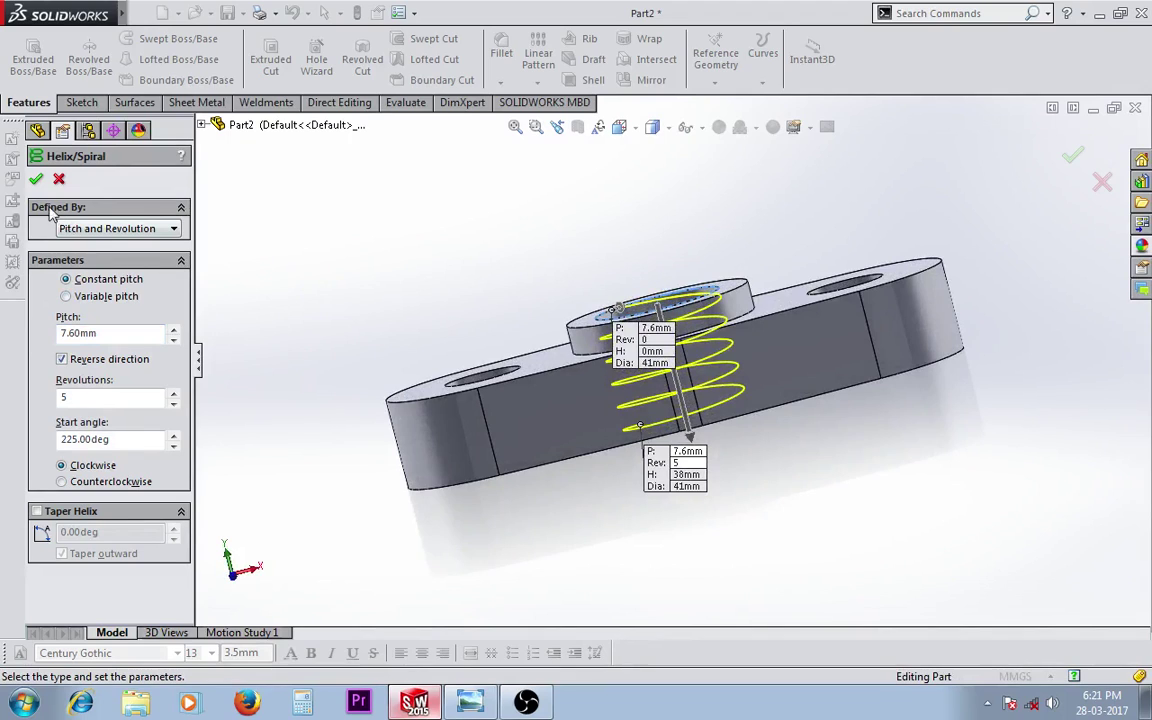
left_click(35, 180)
mouse_move(309, 262)
middle_mouse_down()
mouse_move(321, 360)
mouse_move(281, 295)
middle_mouse_up()
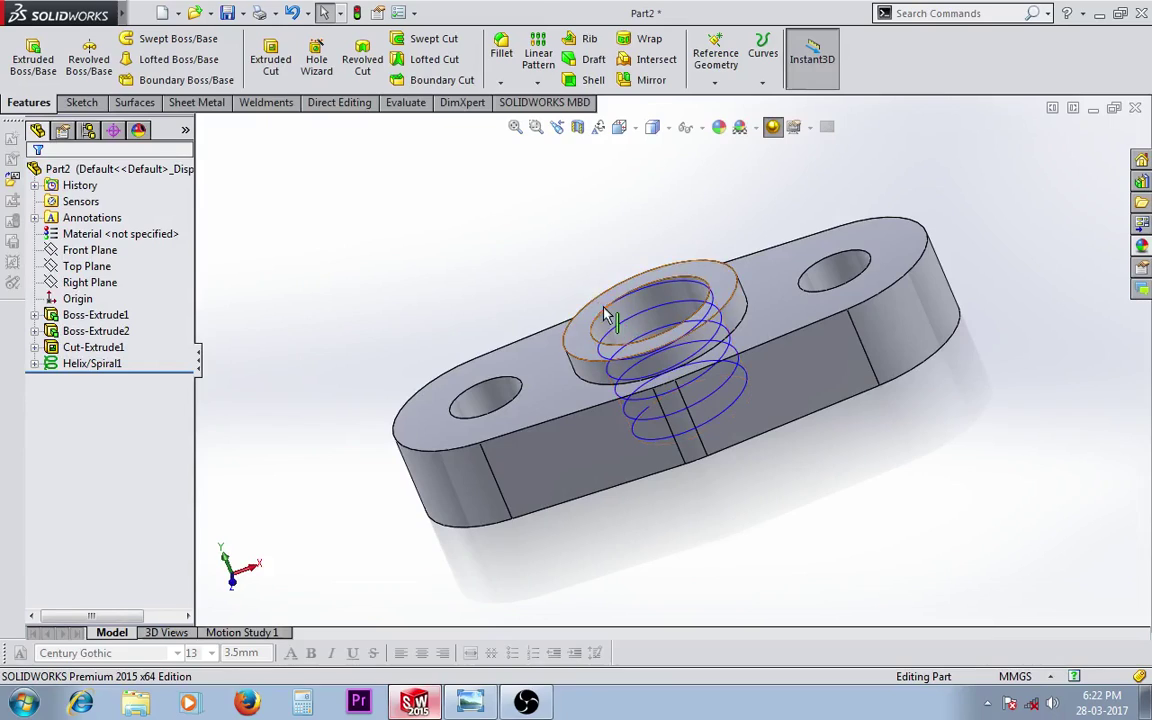
Create Plane1 through the helix start point, perpendicular to the helix
left_click(716, 84)
left_click(716, 140)
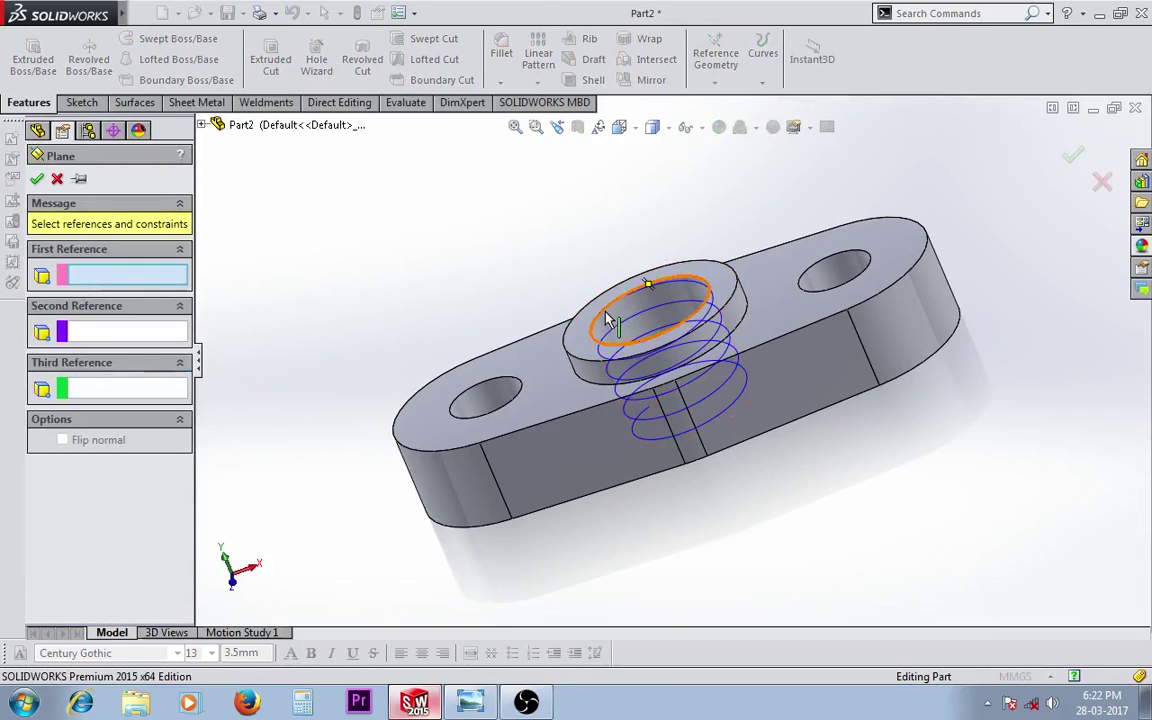
scroll(630, 316, "down", 3)
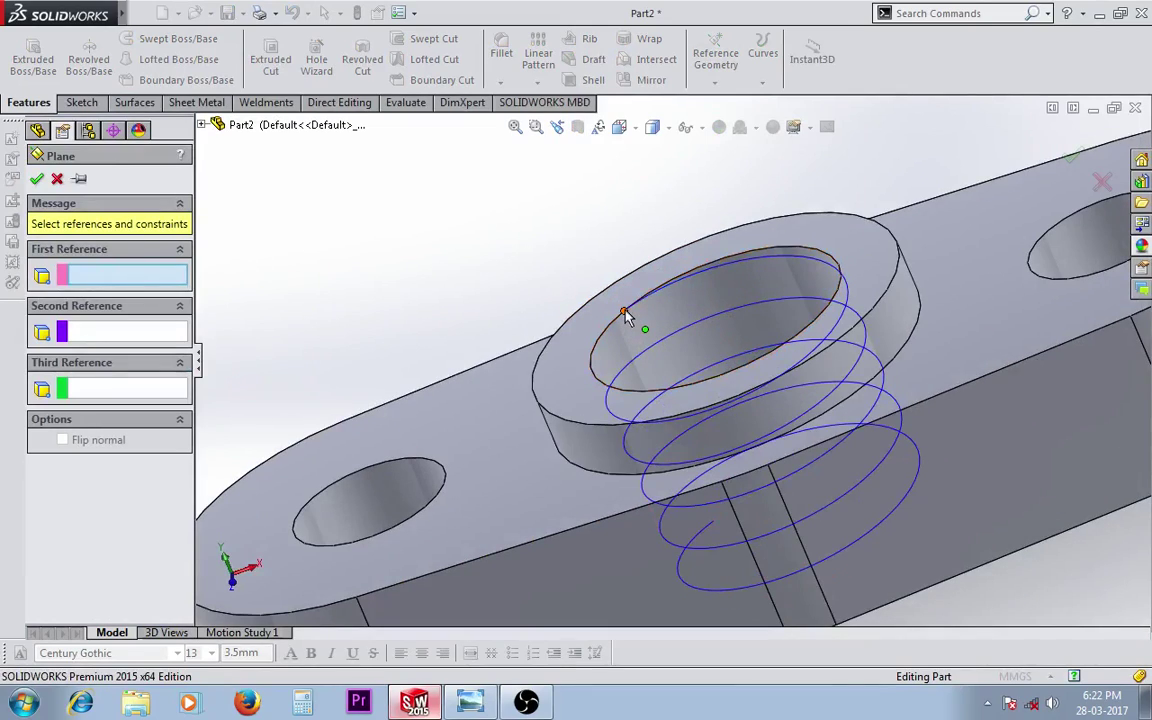
left_click(624, 314)
left_click(622, 316)
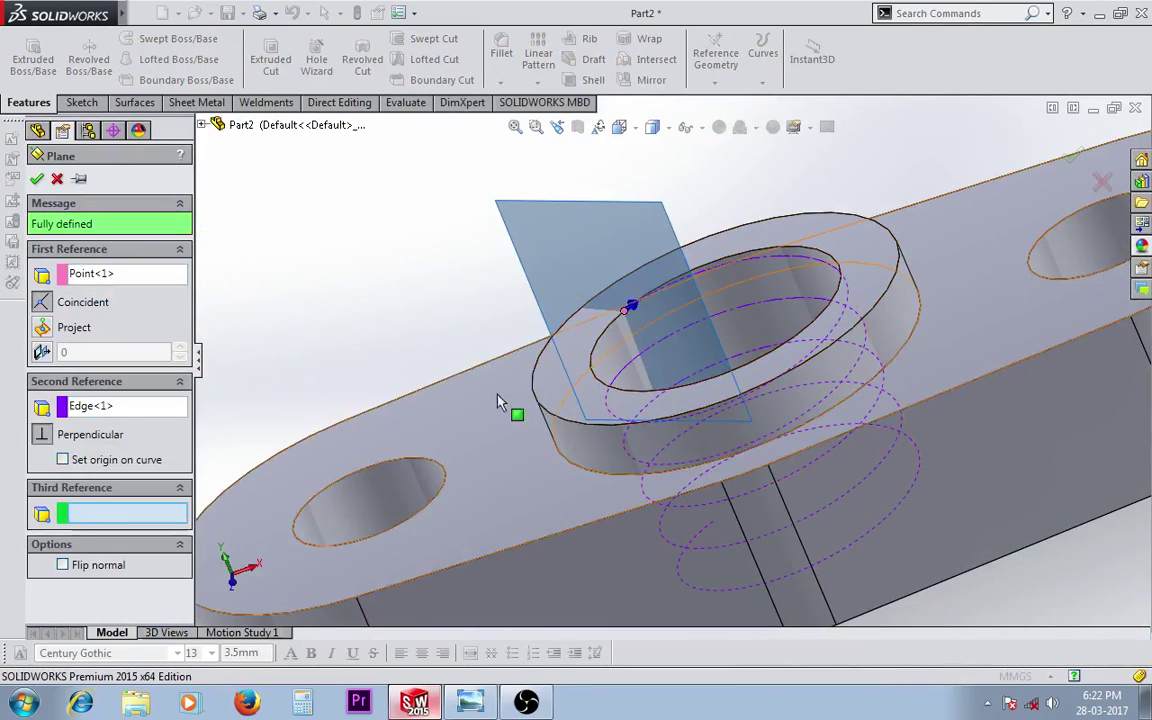
left_click(36, 179)
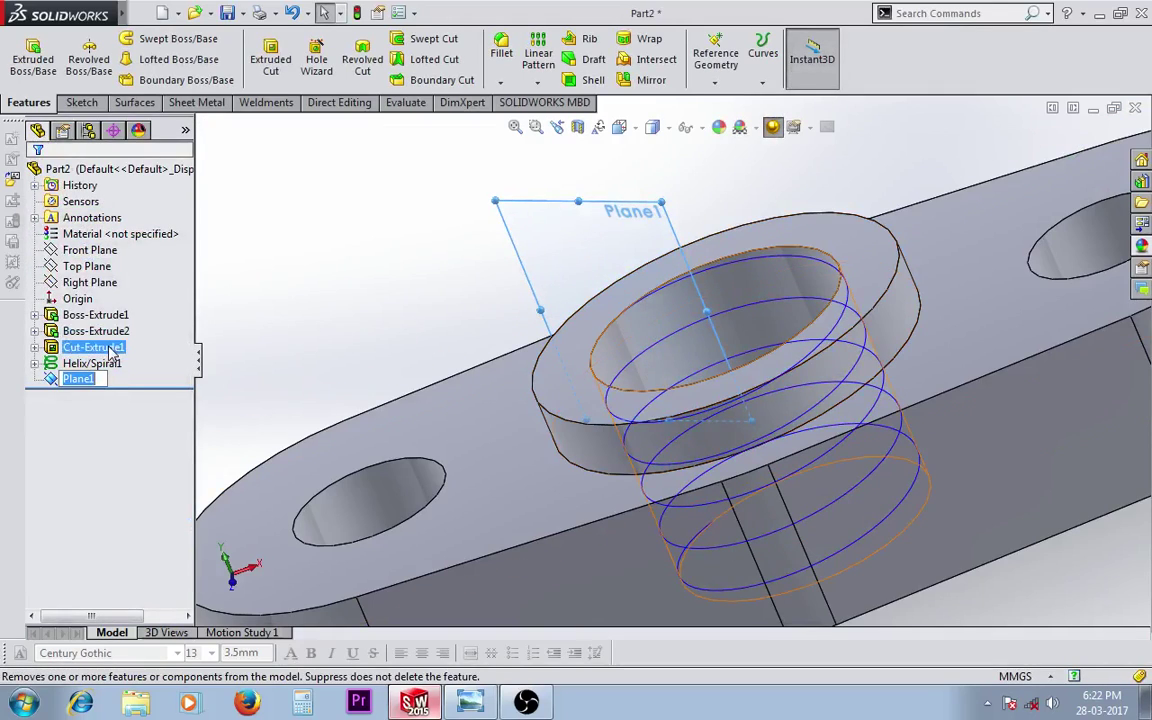
Select Plane1 in the FeatureManager tree and start Sketch5 on it
left_click(80, 379)
left_click(93, 347)
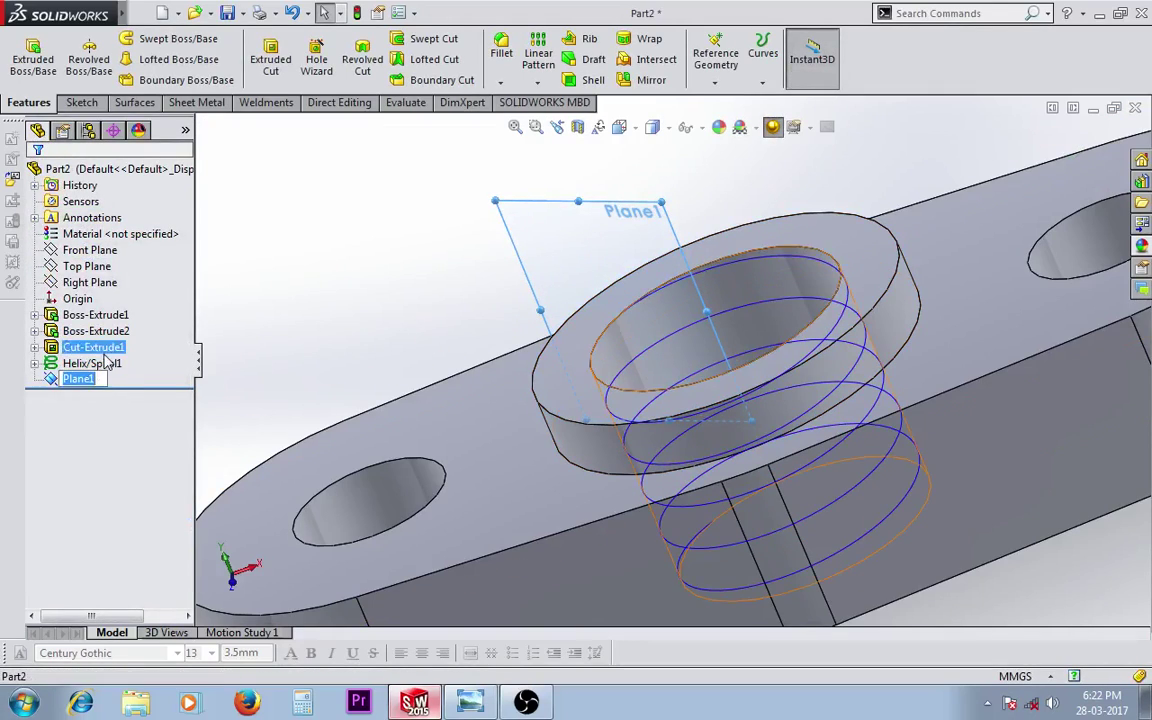
left_click(85, 381)
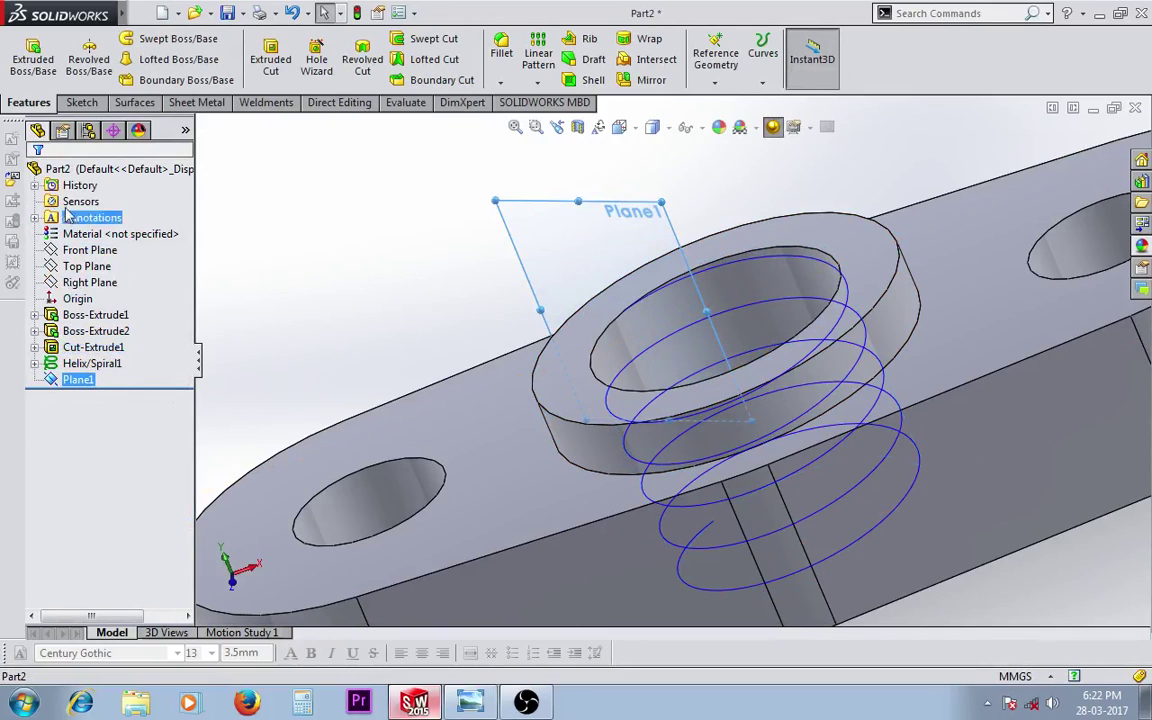
left_click(80, 103)
left_click(25, 55)
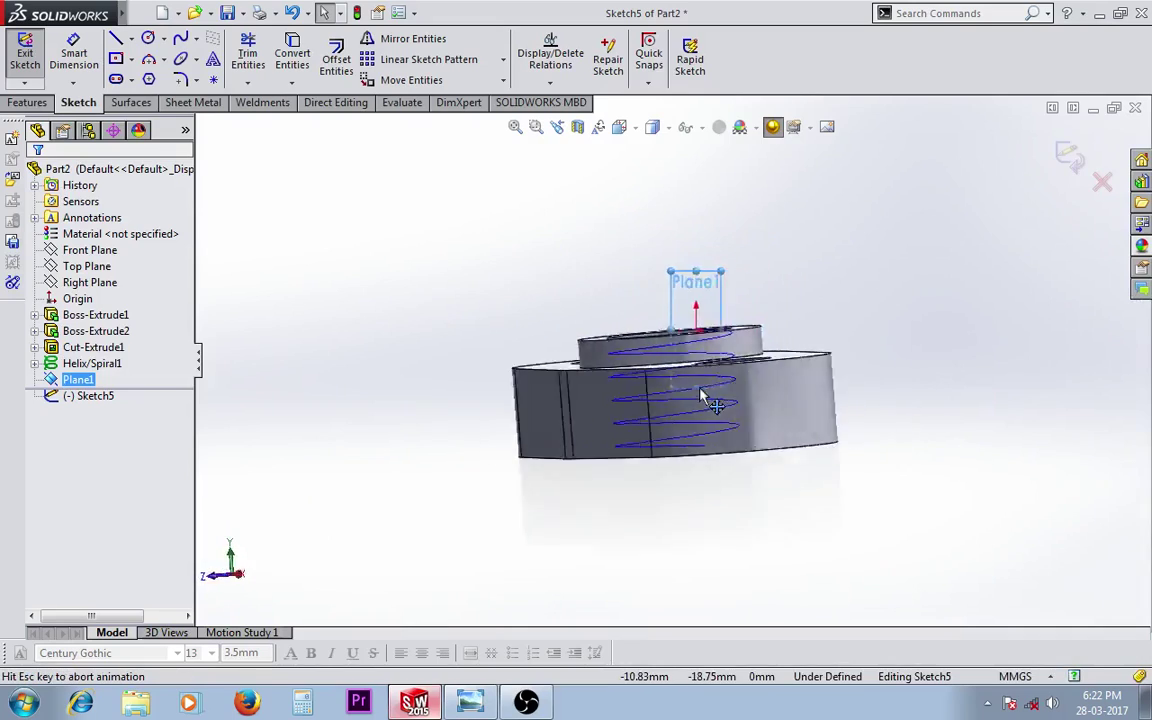
Draw a center rectangle centred on the sketch origin
left_click(620, 580)
scroll(699, 365, "down", 5)
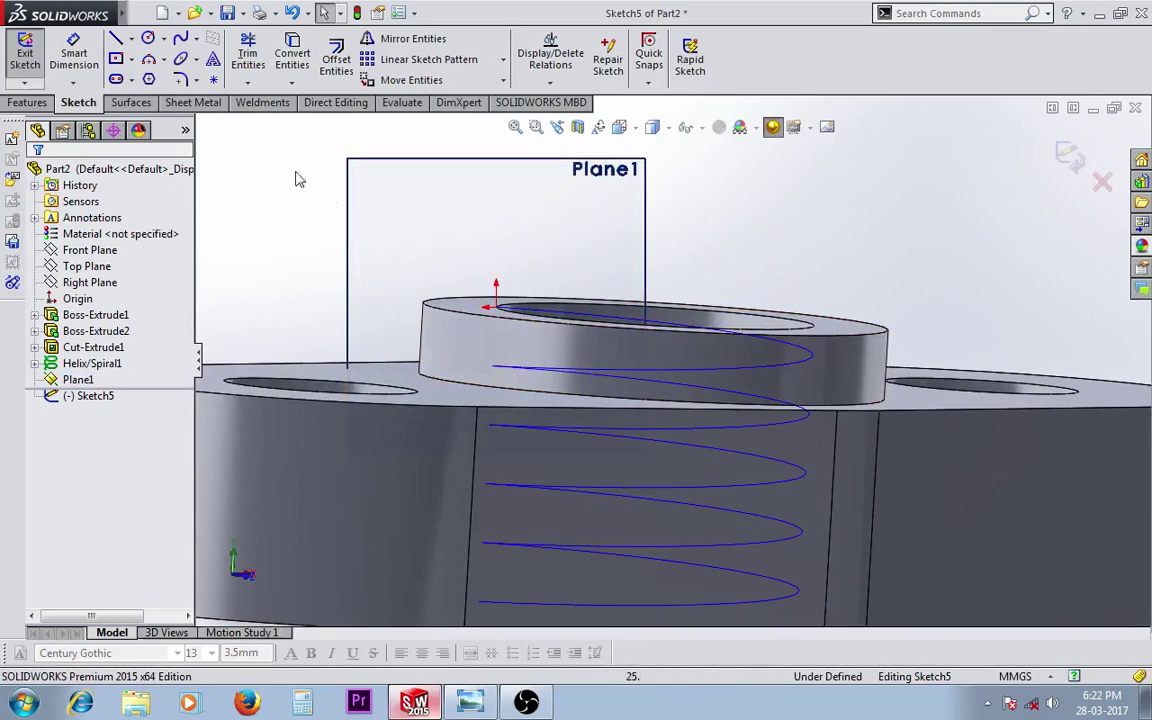
left_click(120, 59)
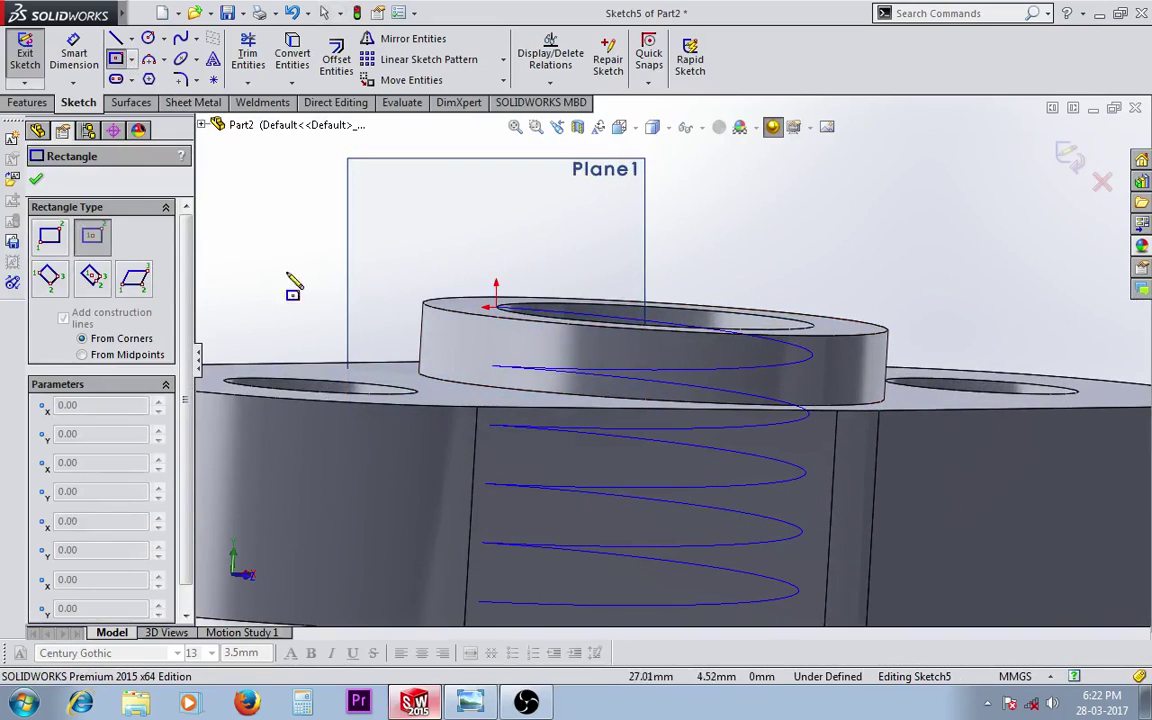
left_click(497, 308)
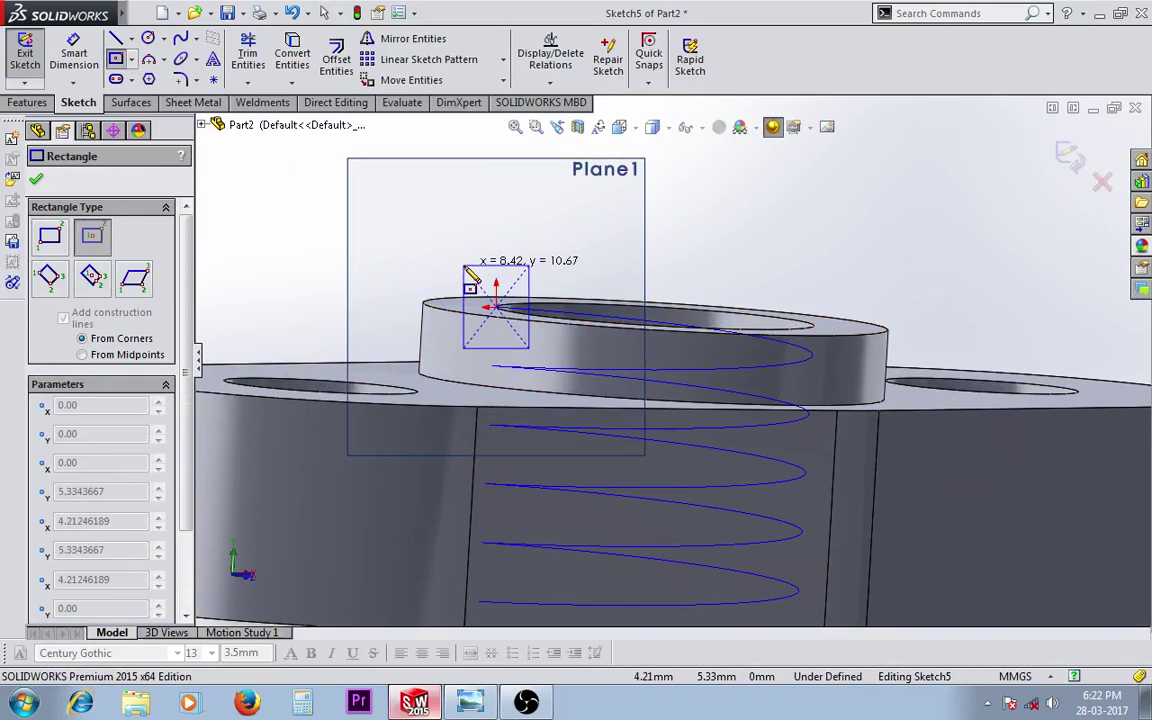
left_click(455, 266)
key("Escape")
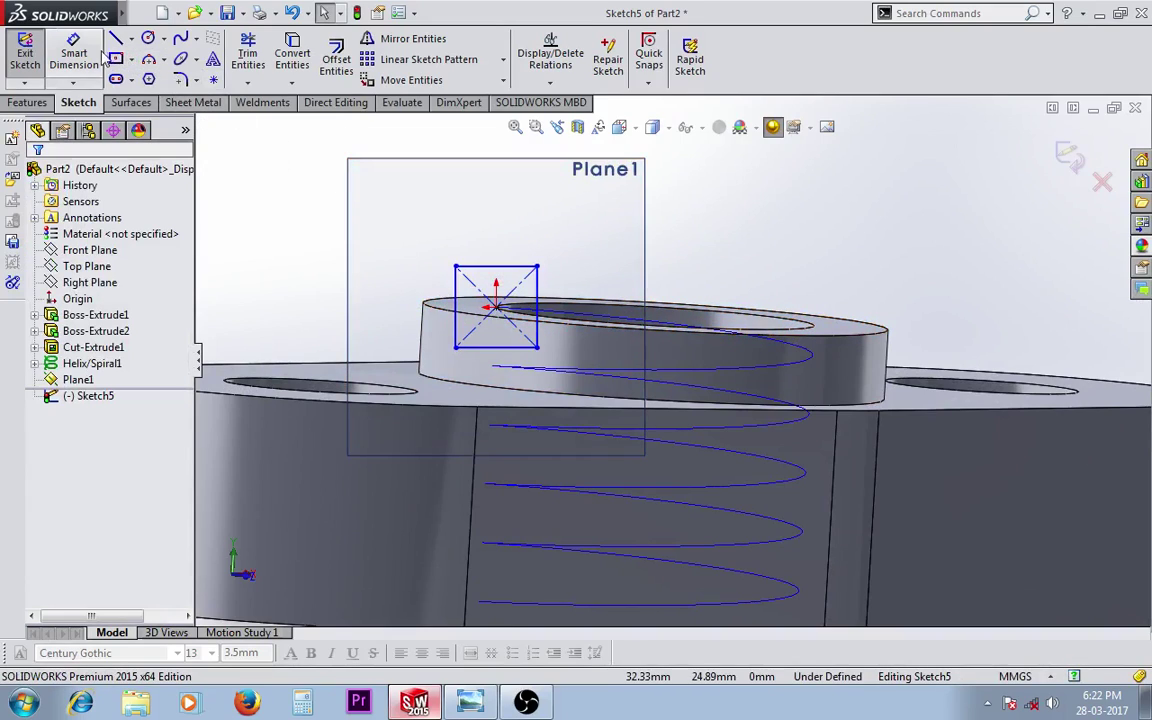
Dimension the rectangle's width and height to 3 mm each
left_click(86, 56)
left_click(482, 266)
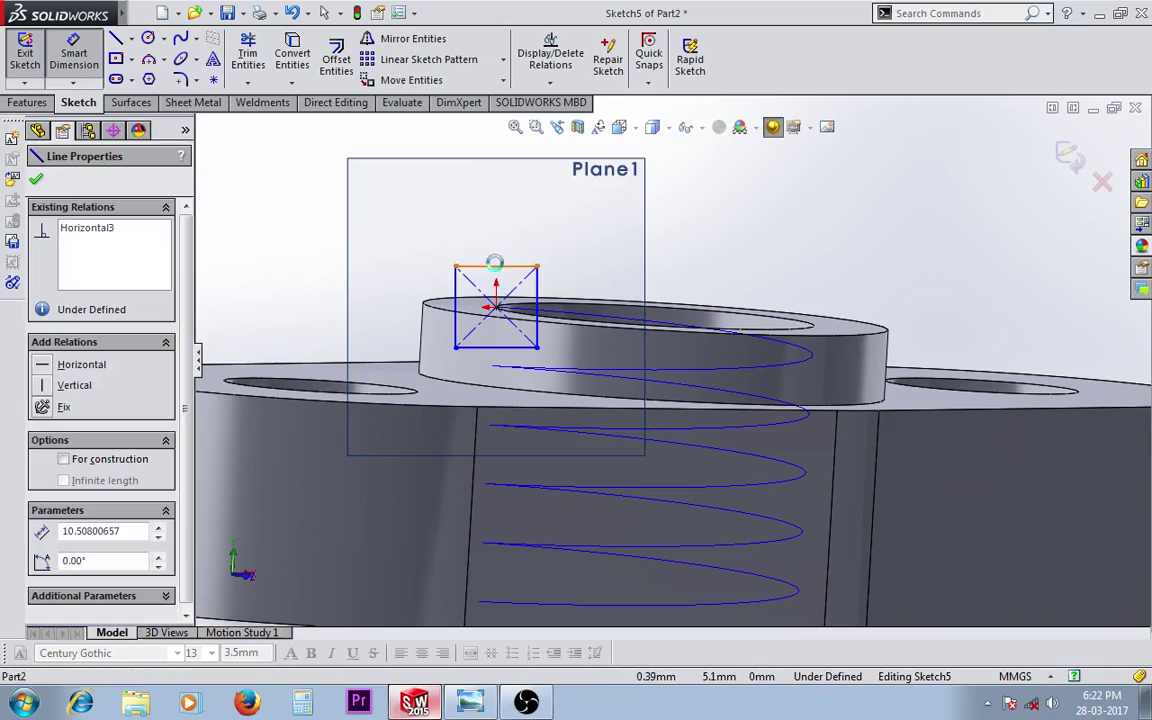
left_click(493, 235)
type("3")
key("Return")
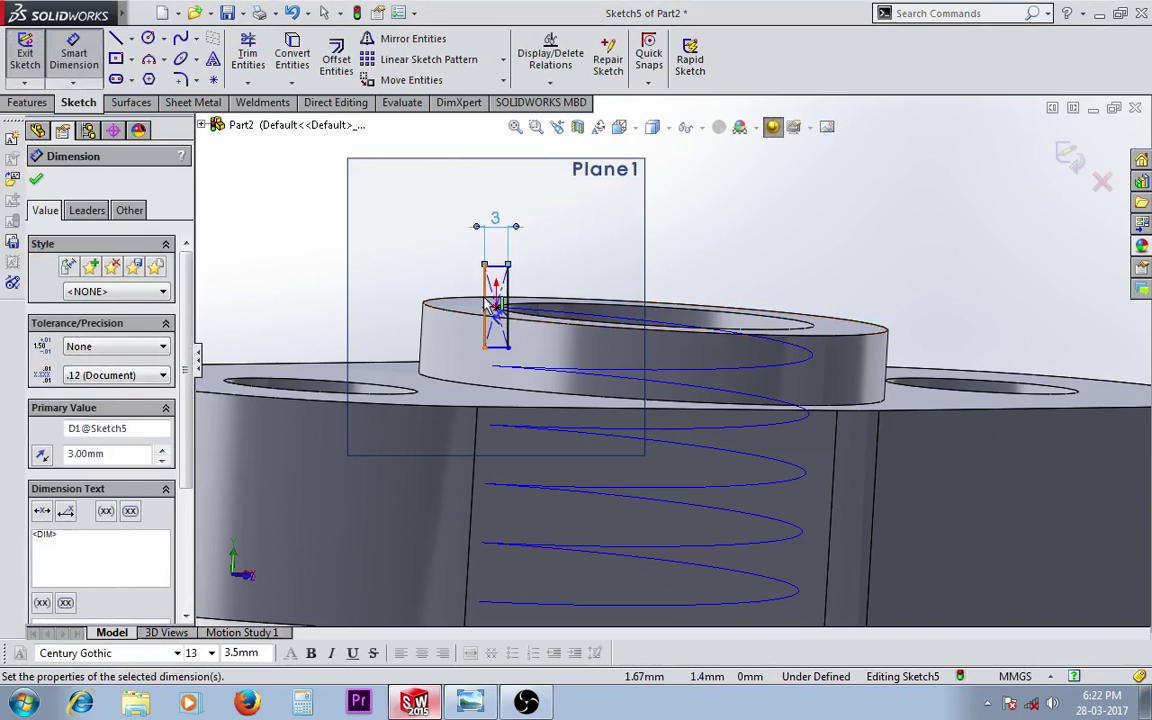
left_click(487, 303)
left_click(465, 305)
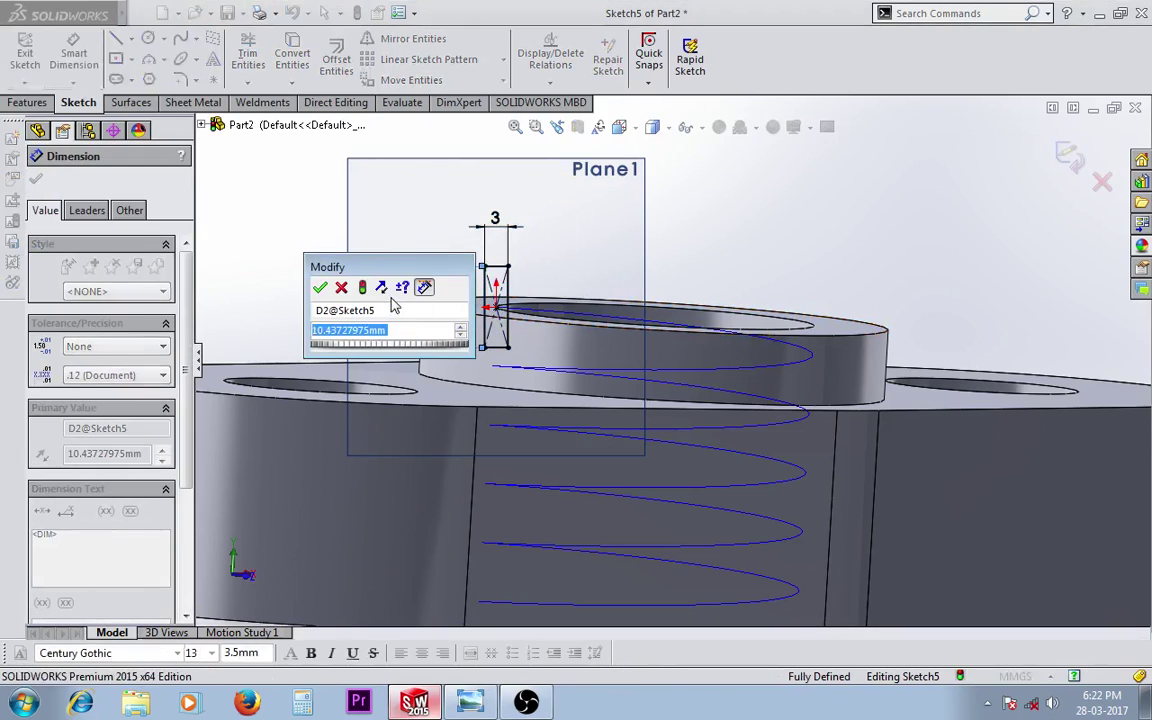
type("3")
key("Return")
scroll(530, 325, "down", 3)
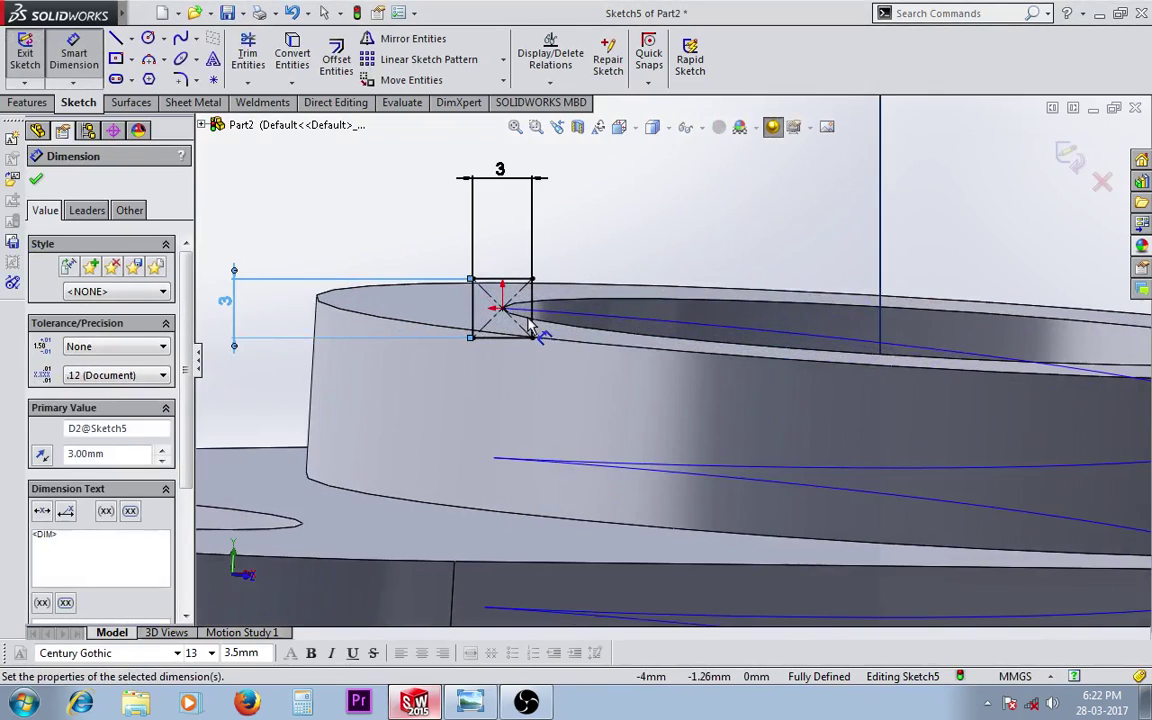
scroll(596, 391, "up", 1)
key("Escape")
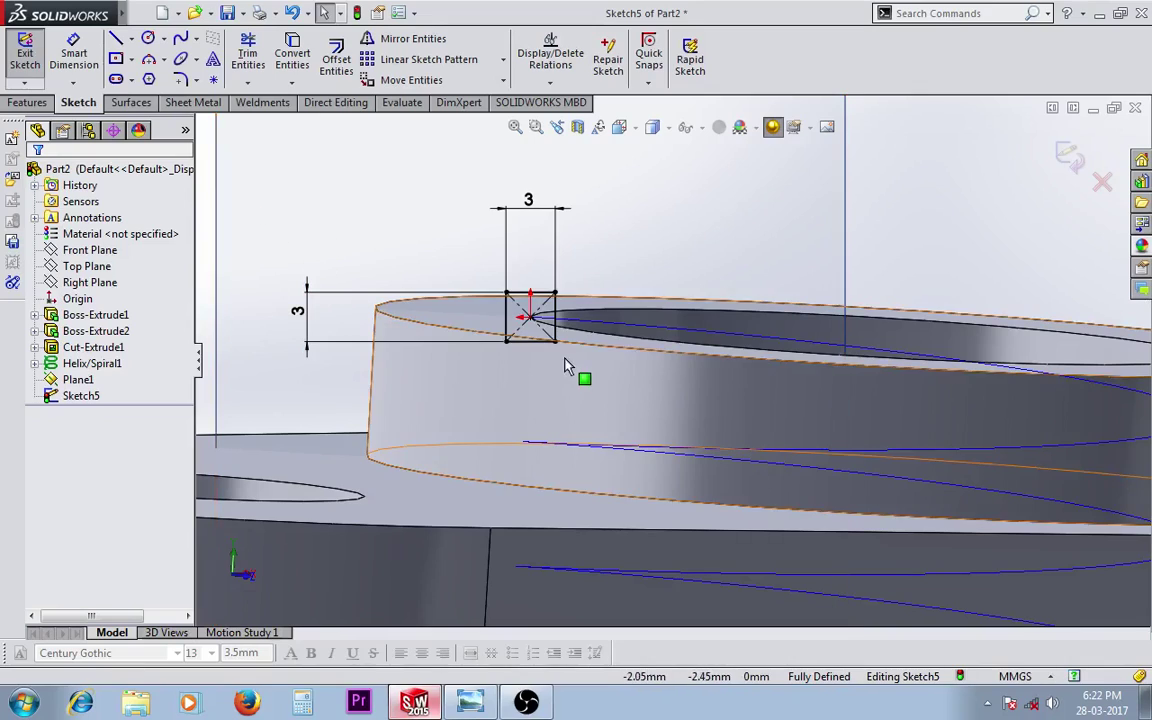
Add a Pierce relation between the rectangle's centre point and the helix edge
left_click(530, 317)
key("Escape")
left_click(603, 332, "ctrl")
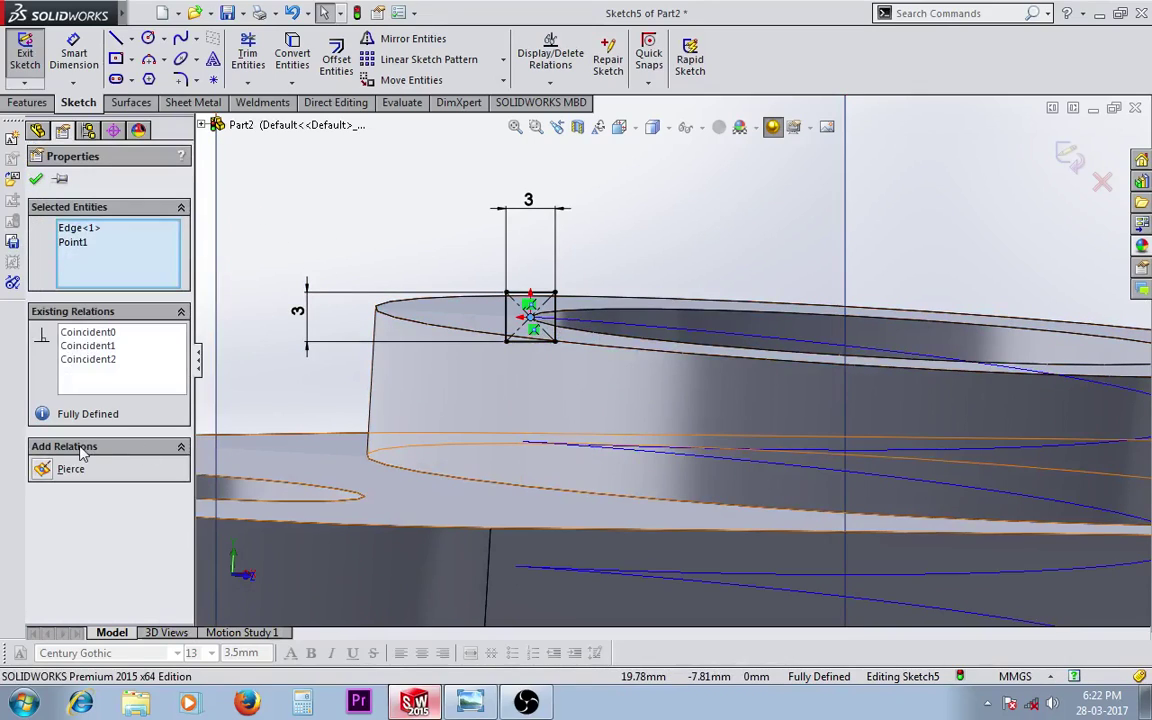
left_click(72, 469)
left_click(265, 172)
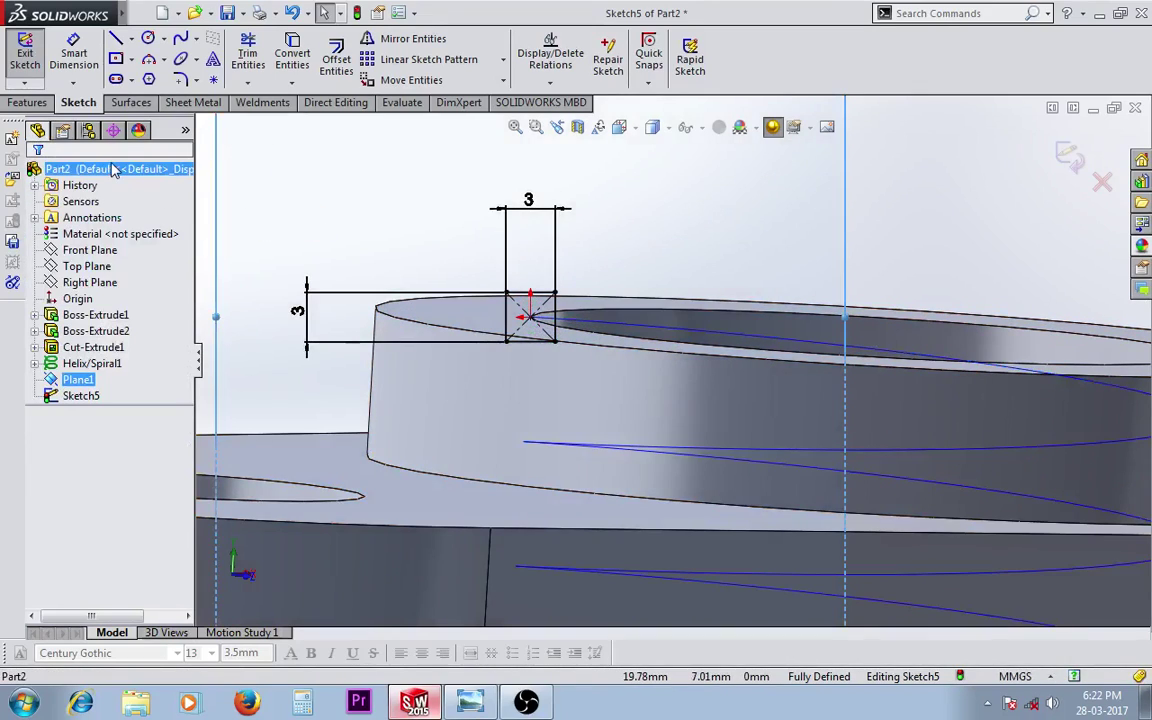
Exit Sketch5 and hide Plane1
left_click(27, 55)
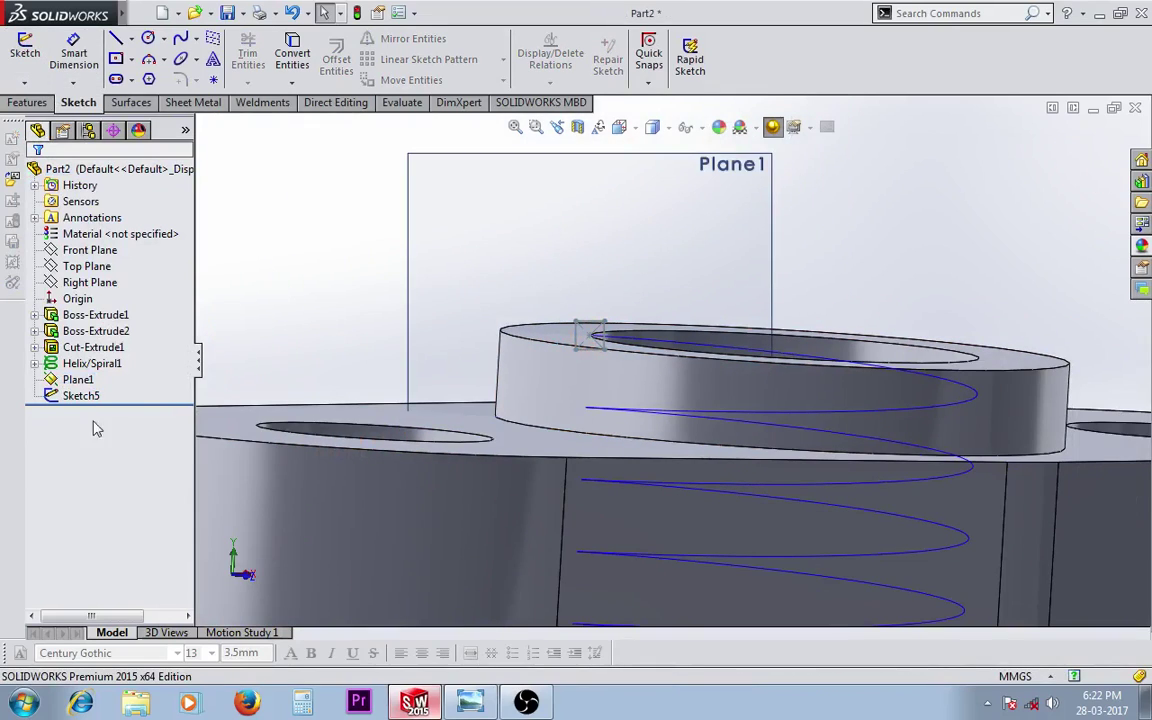
left_click(80, 381)
left_click(110, 368)
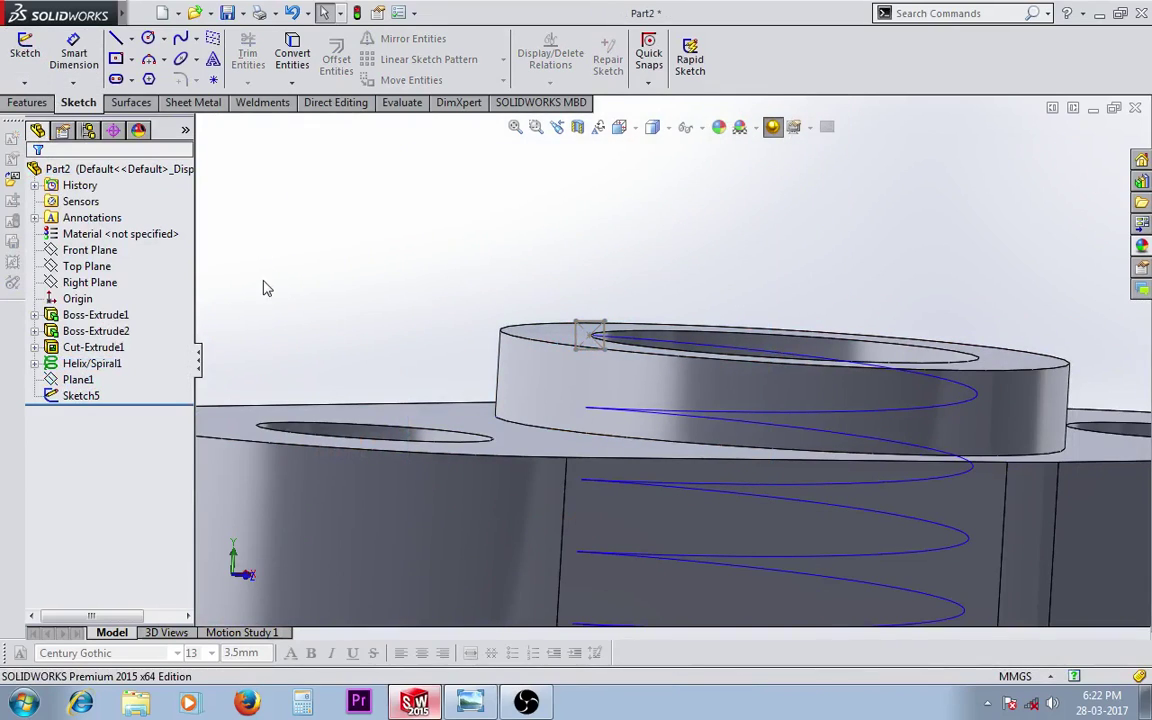
middle_click_drag(262, 285, 398, 352)
scroll(433, 403, "up", 1)
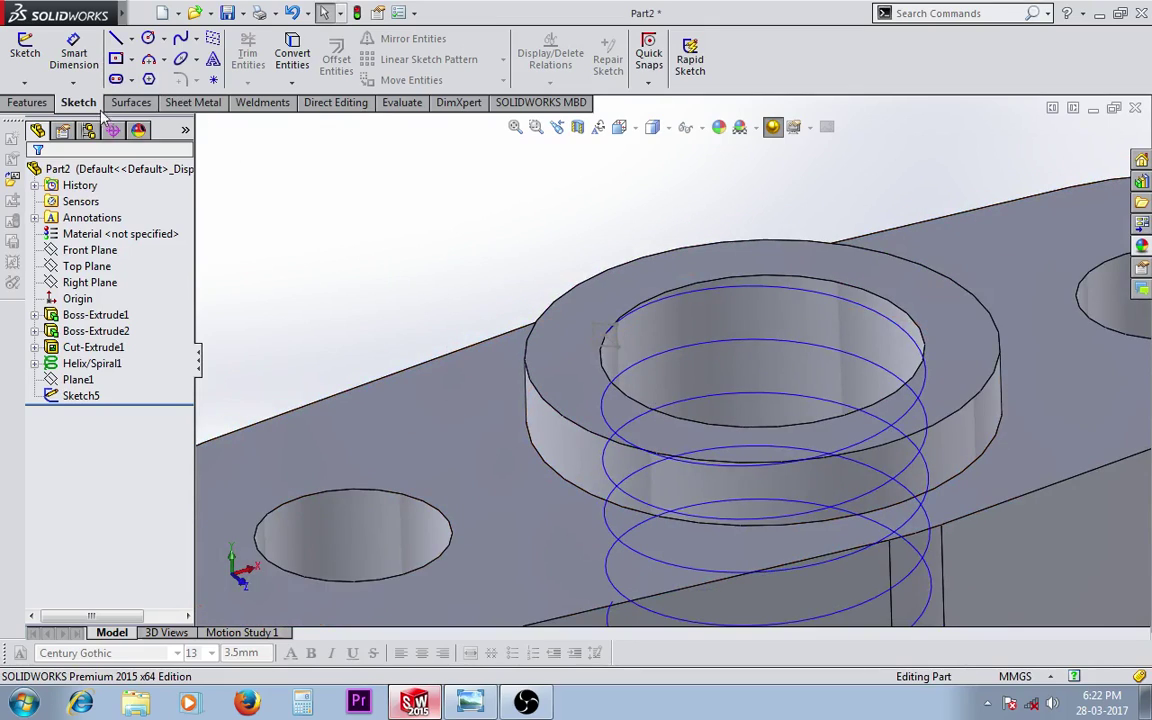
left_click(27, 102)
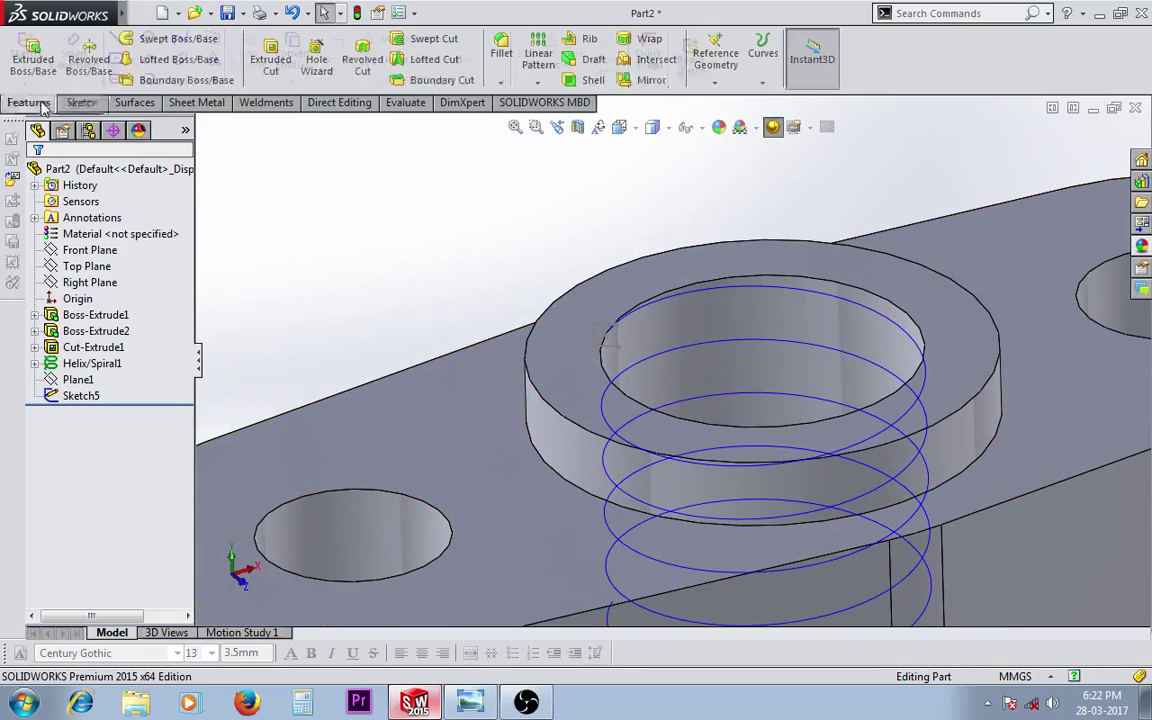
Set up a swept cut using Sketch5 as profile, Helix/Spiral1 as path, and Follow Path orientation
left_click(425, 40)
left_click(620, 335)
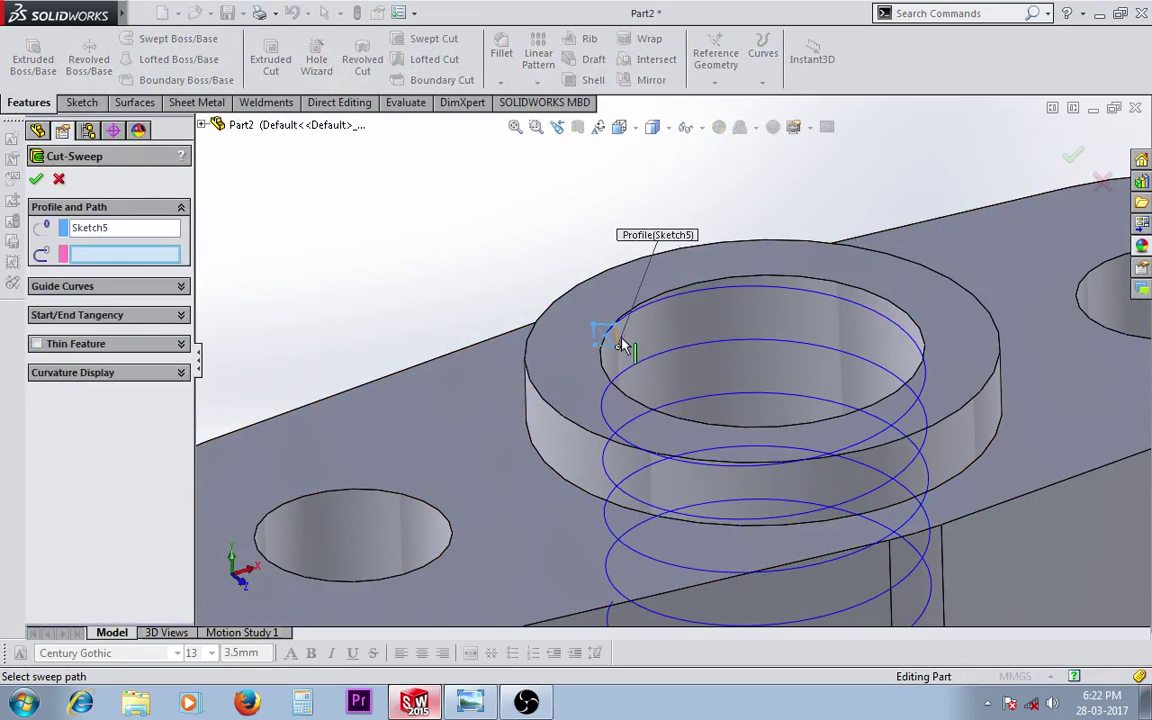
left_click(694, 293)
scroll(670, 360, "up", 3)
middle_click_drag(440, 385, 445, 260)
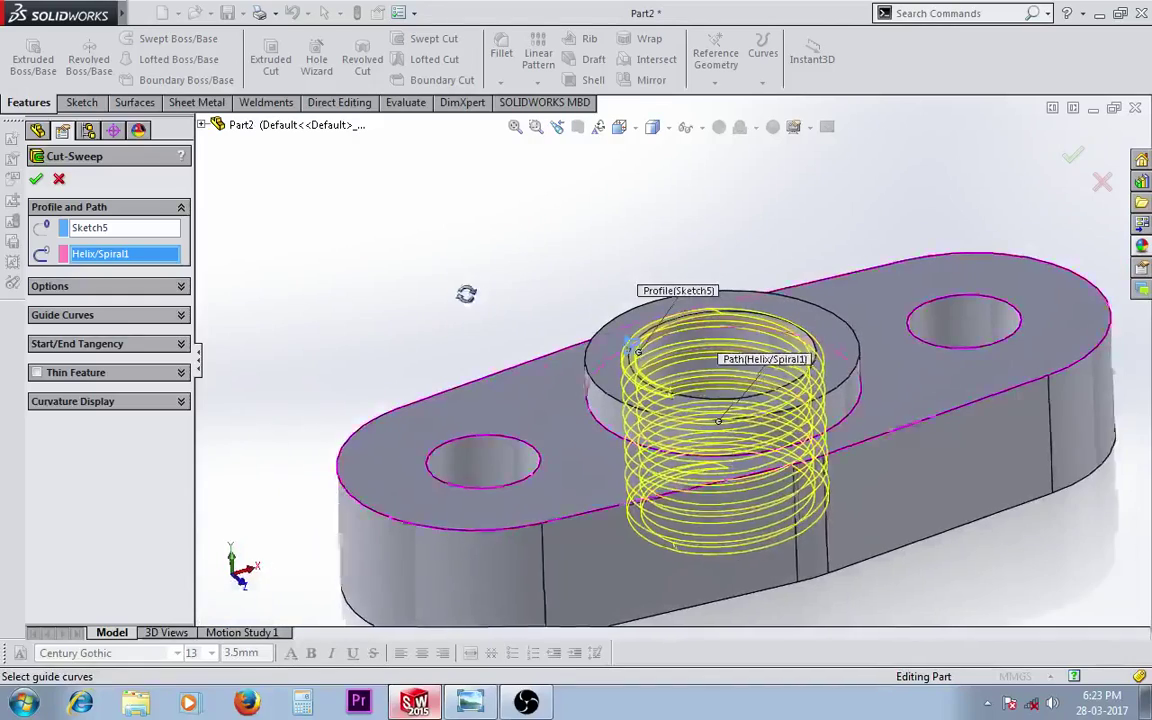
left_click(114, 288)
left_click(122, 326)
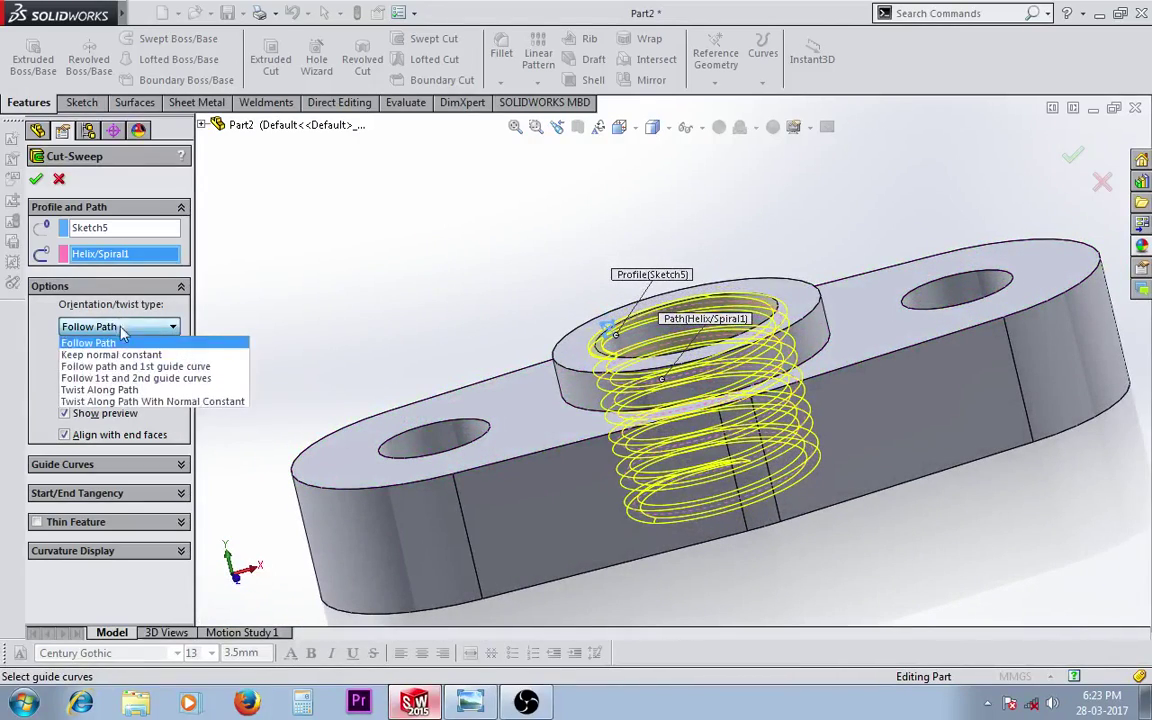
left_click(110, 357)
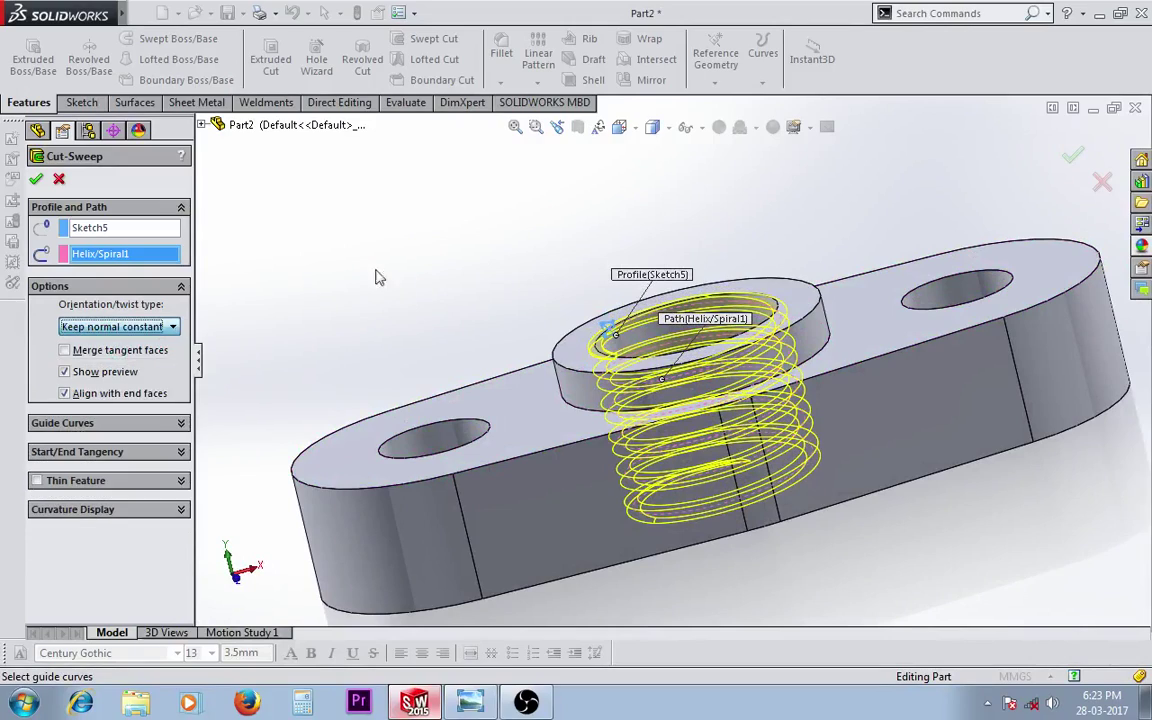
left_click(172, 326)
left_click(100, 334)
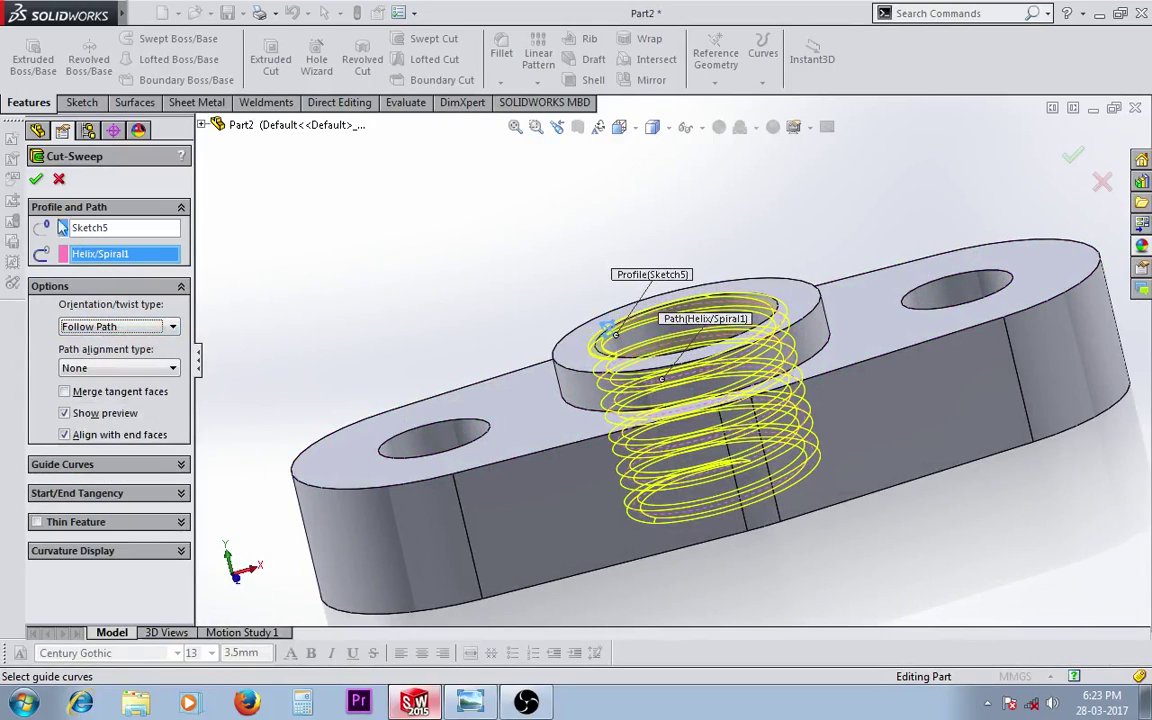
Create Cut-Sweep1 and orbit around the boss to inspect the threaded hole
key("Return")
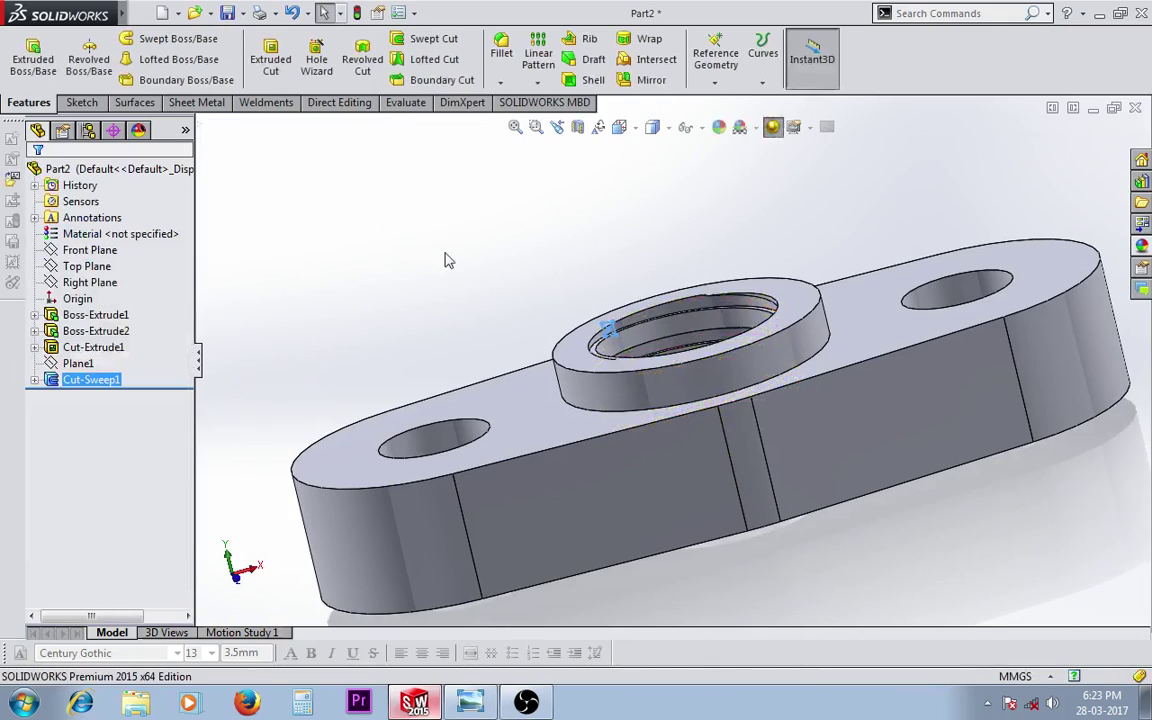
scroll(503, 284, "down", 3)
scroll(596, 308, "down", 2)
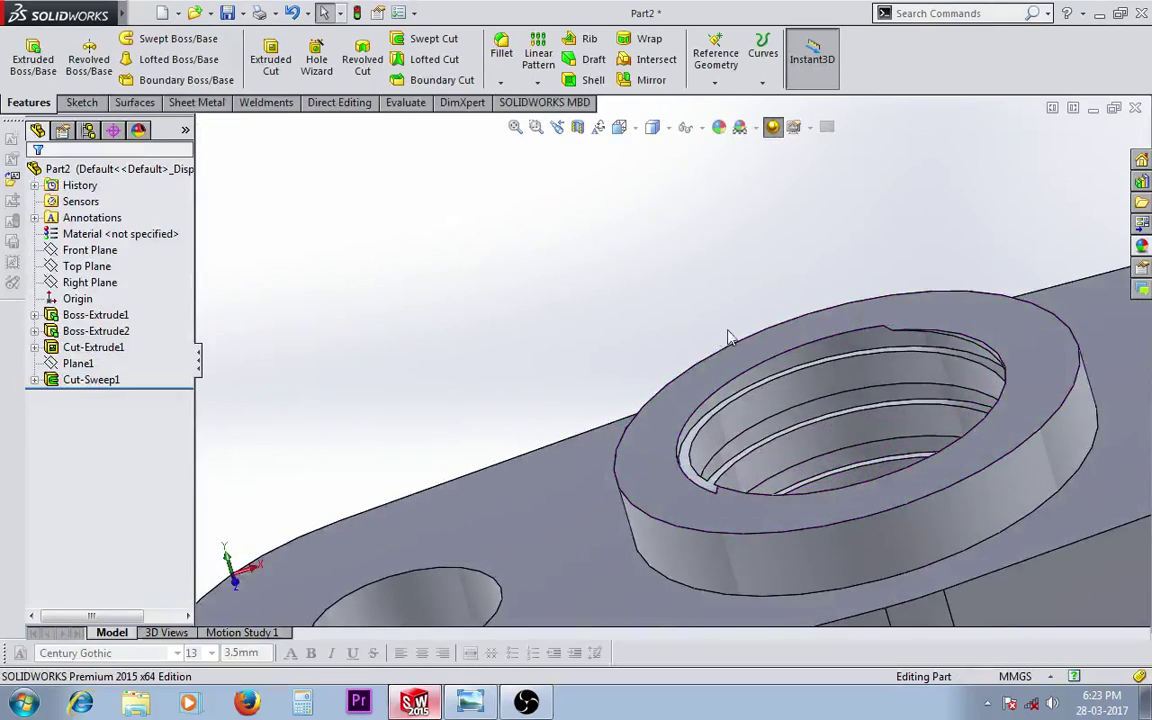
scroll(837, 338, "down", 2)
scroll(837, 338, "up", 2)
mouse_move(753, 267)
middle_mouse_down()
mouse_move(805, 224)
mouse_move(897, 267)
middle_mouse_up()
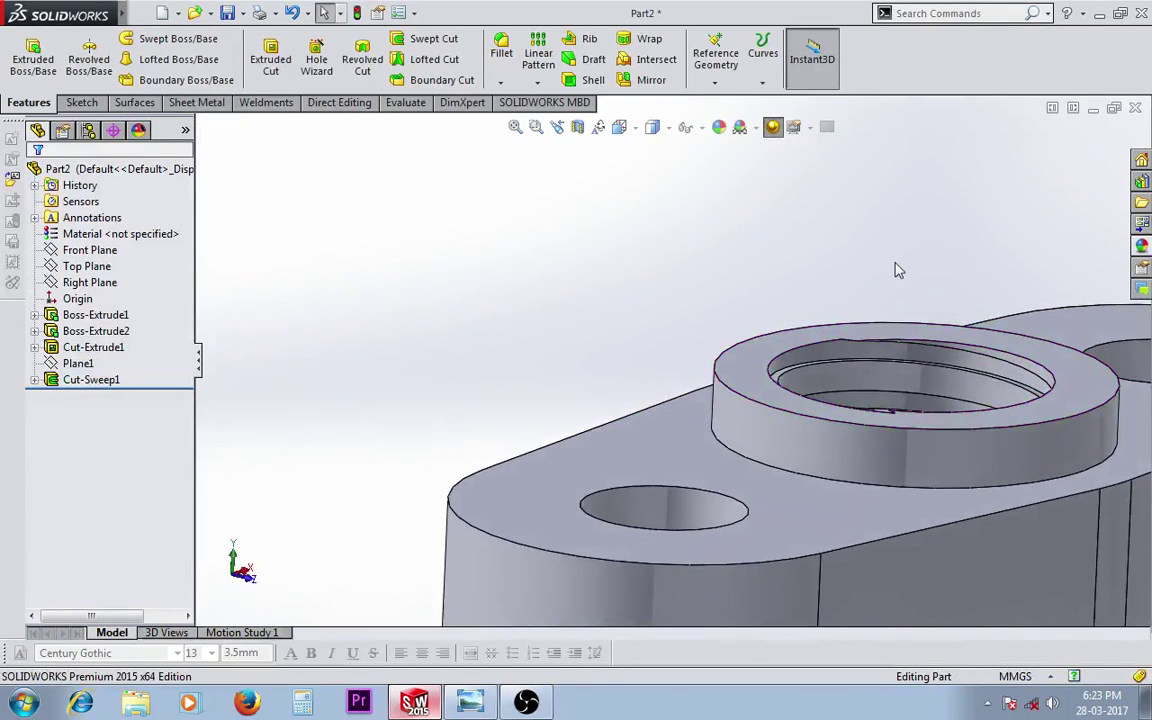
scroll(885, 321, "down", 2)
scroll(885, 321, "up", 2)
middle_click_drag(854, 320, 789, 362)
scroll(617, 380, "down", 2)
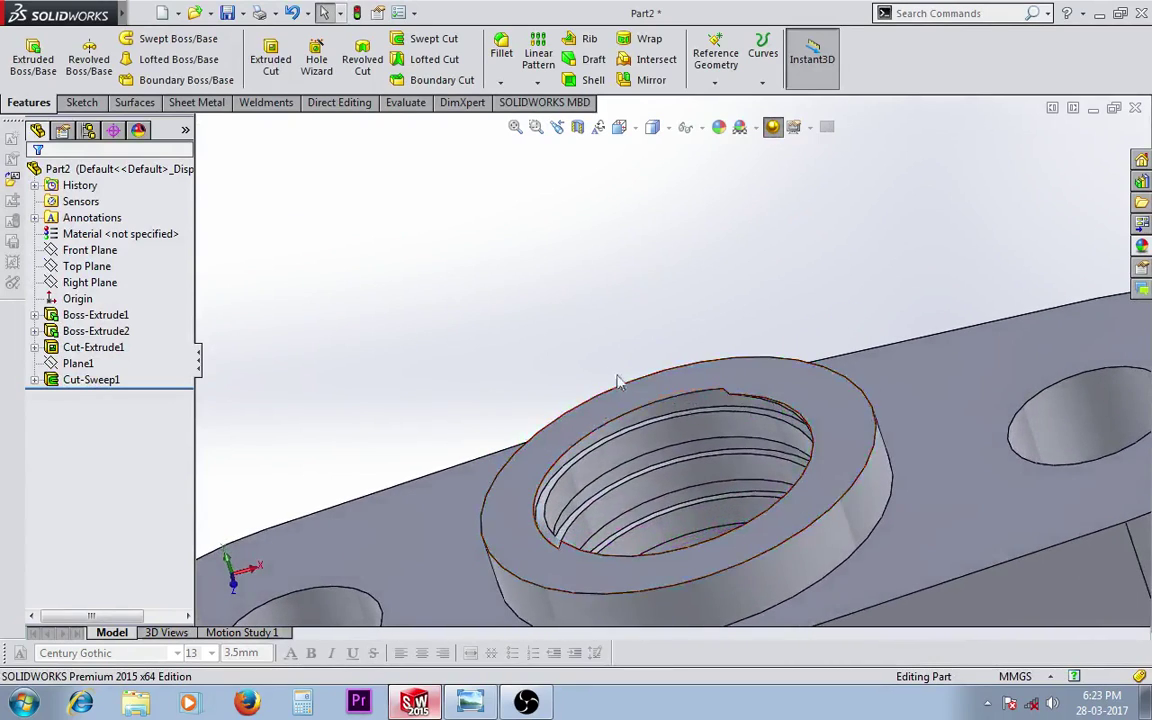
scroll(578, 371, "down", 1)
scroll(578, 371, "up", 2)
mouse_move(578, 368)
middle_mouse_down()
mouse_move(530, 352)
mouse_move(542, 345)
middle_mouse_up()
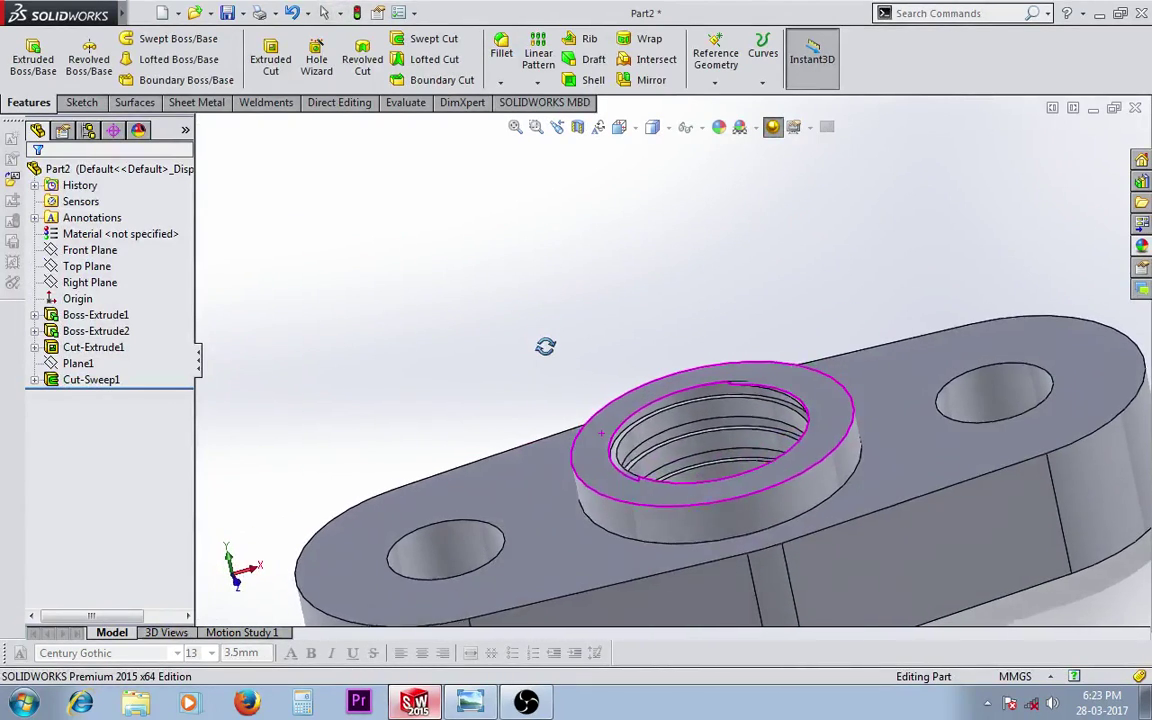
scroll(574, 401, "down", 1)
scroll(594, 407, "down", 1)
scroll(603, 395, "up", 1)
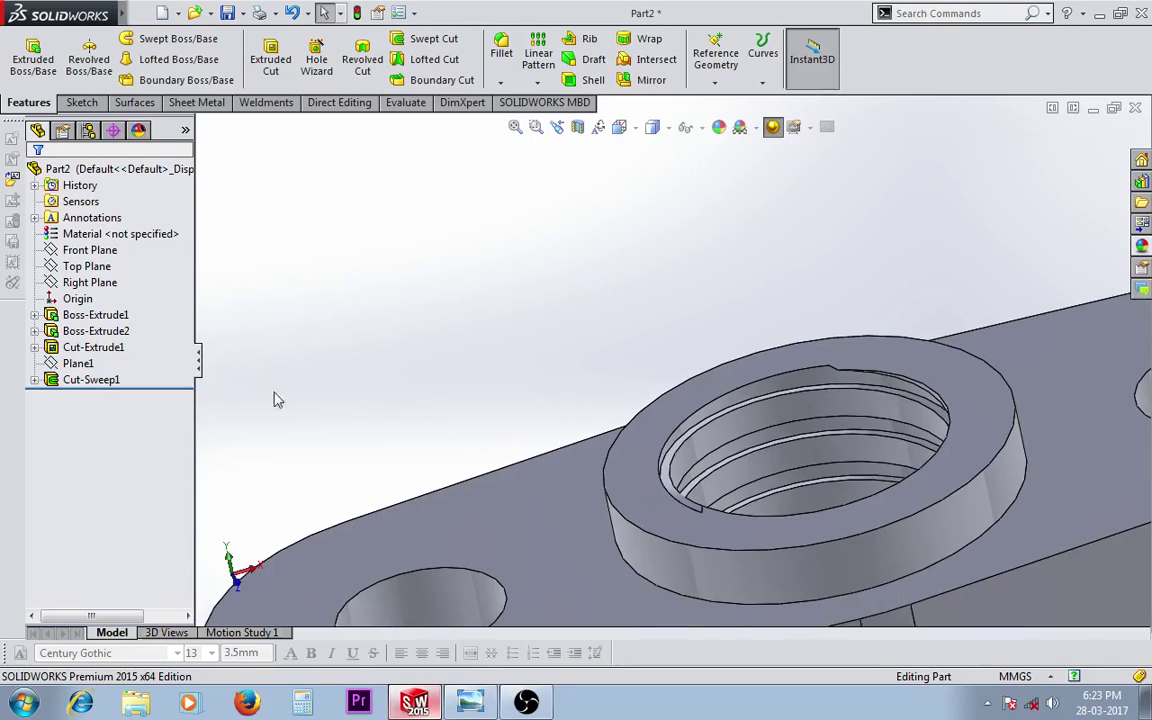
Reopen Cut-Sweep1 for editing and accept it again
left_click(115, 380)
left_click(120, 340)
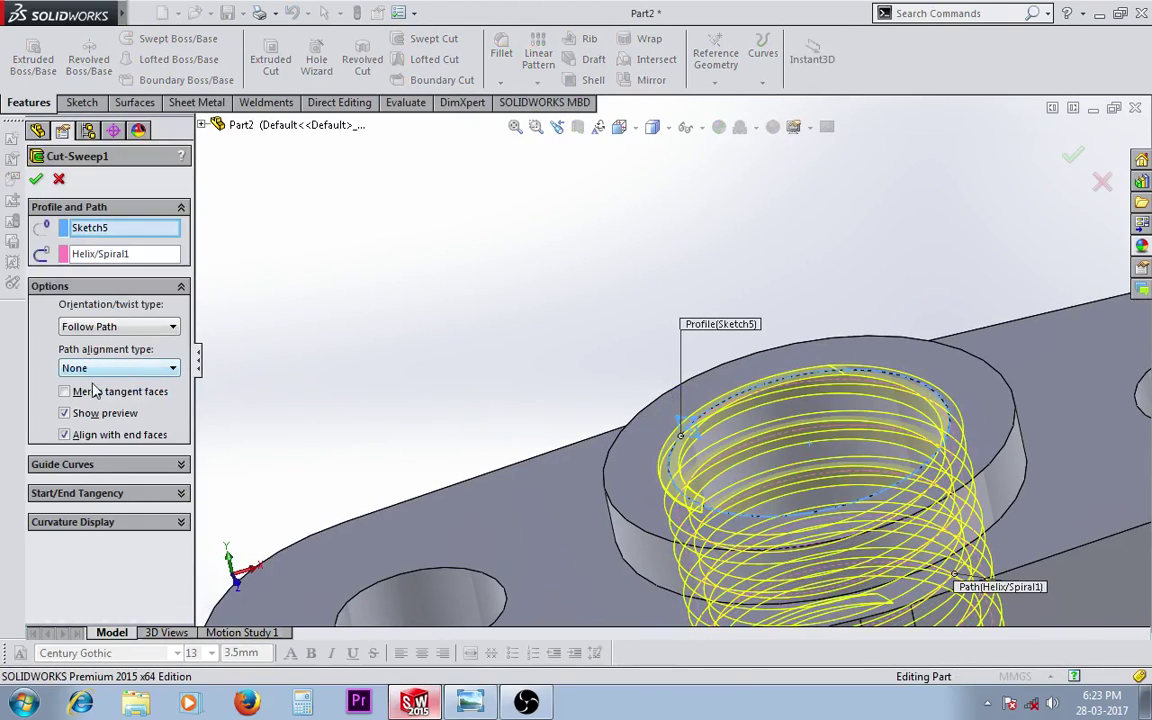
key("Return")
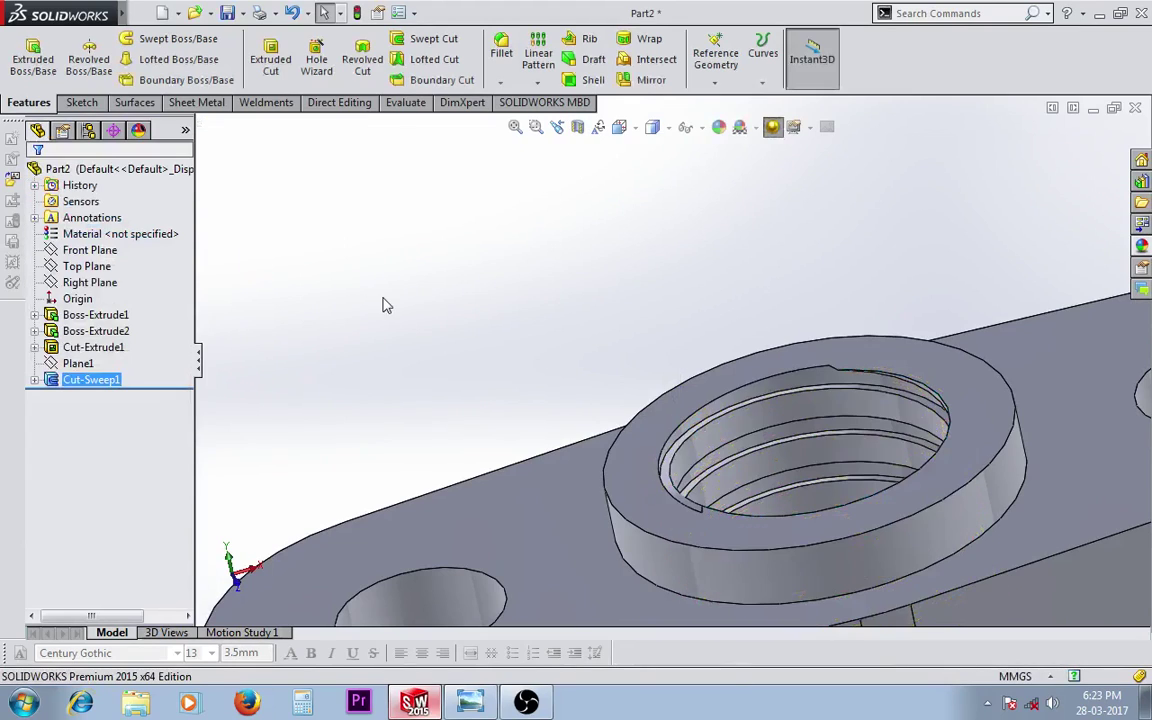
Suppress Cut-Sweep1, then unsuppress it to compare the part with and without the thread
left_click(92, 380)
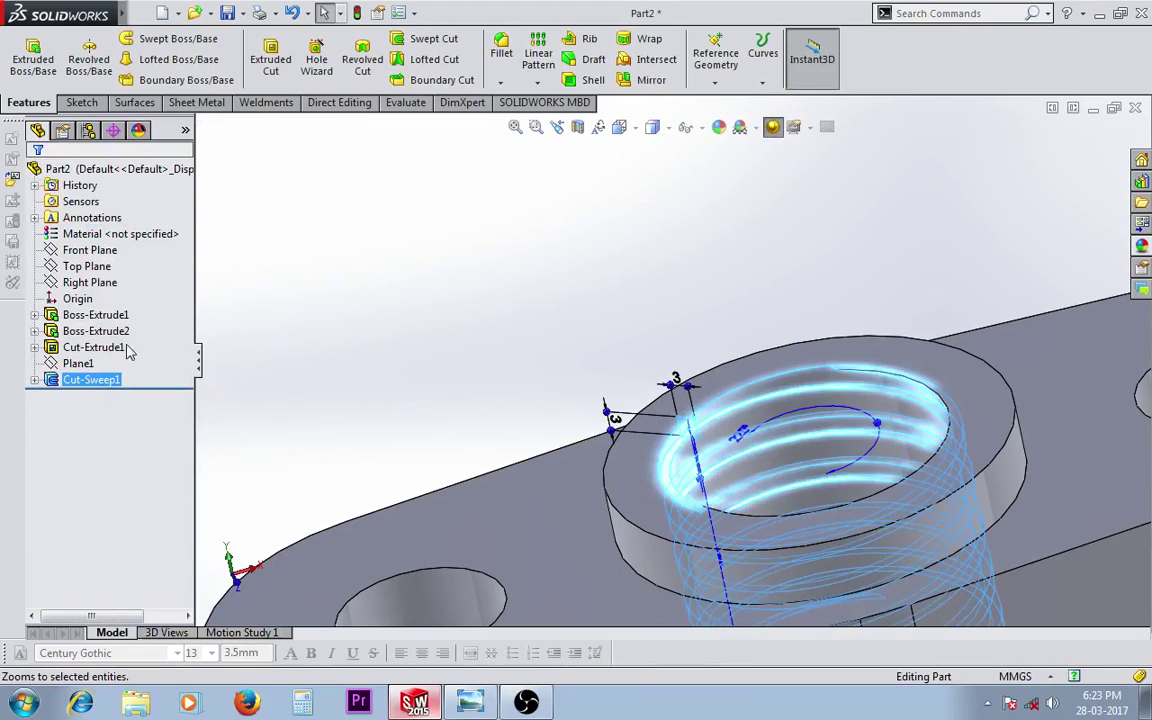
left_click(105, 345)
left_click(330, 393)
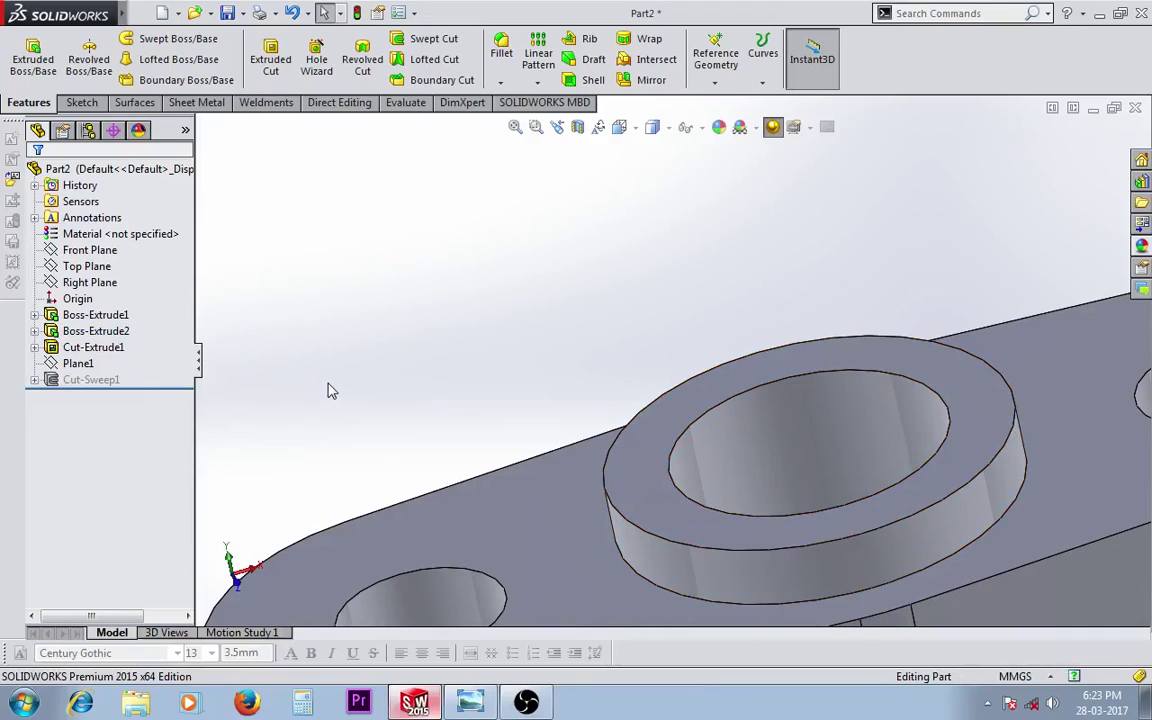
left_click(92, 381)
left_click(110, 346)
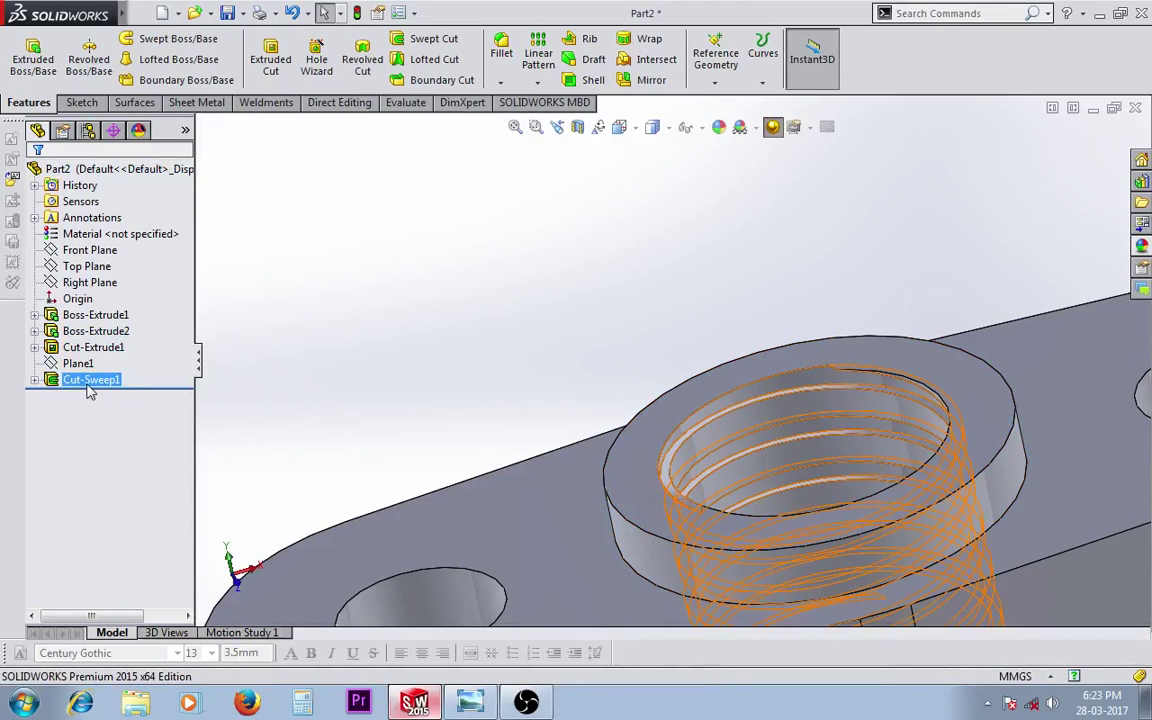
Edit Cut-Sweep1 again and confirm it with Merge tangent faces off
left_click(89, 383)
left_click(105, 340)
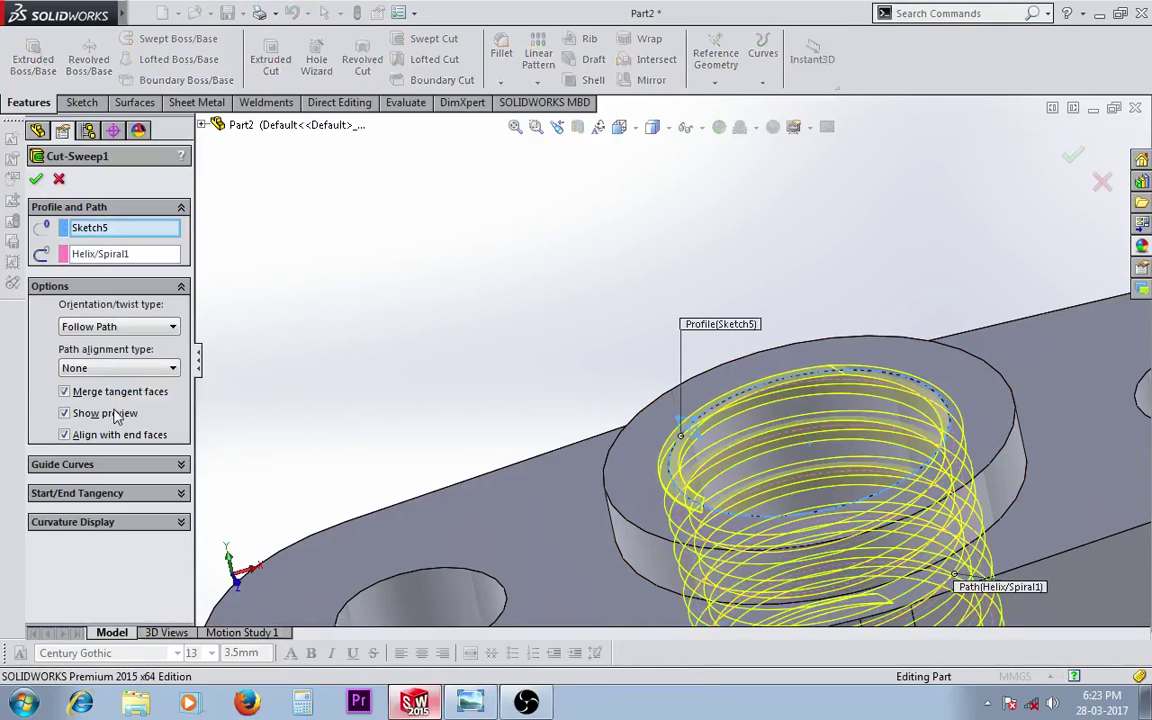
left_click(33, 179)
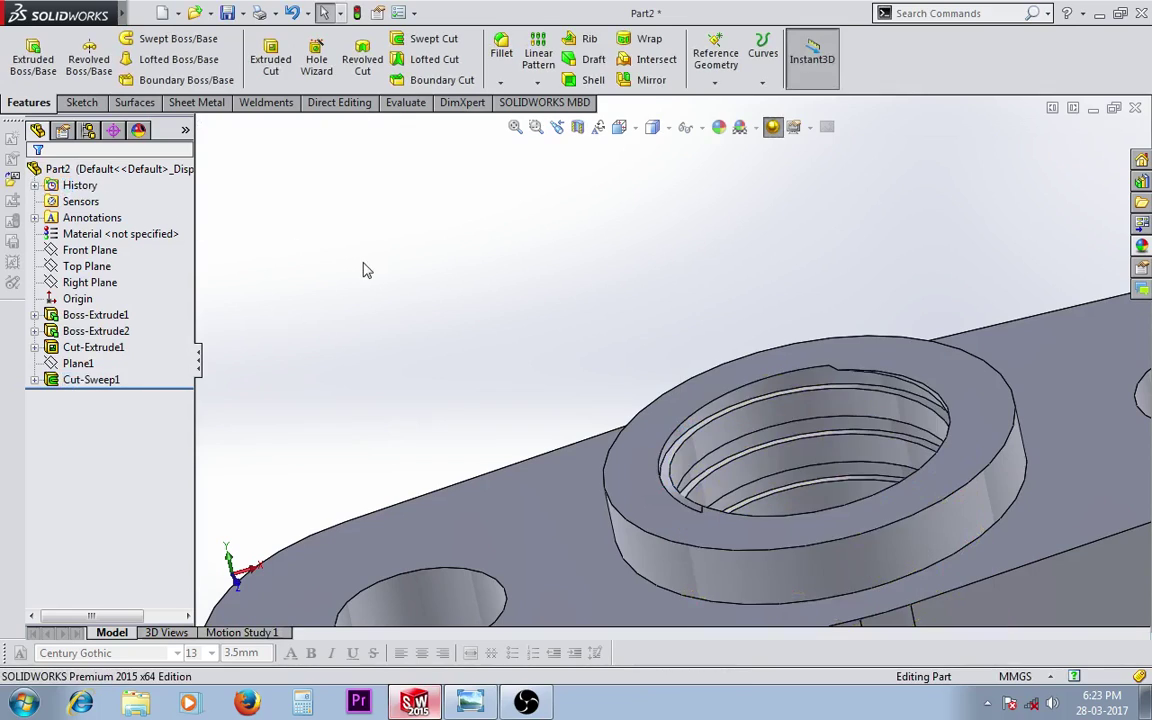
scroll(459, 332, "up", 5)
Section the part along the Front Plane and orbit to inspect the square thread
left_click(577, 127)
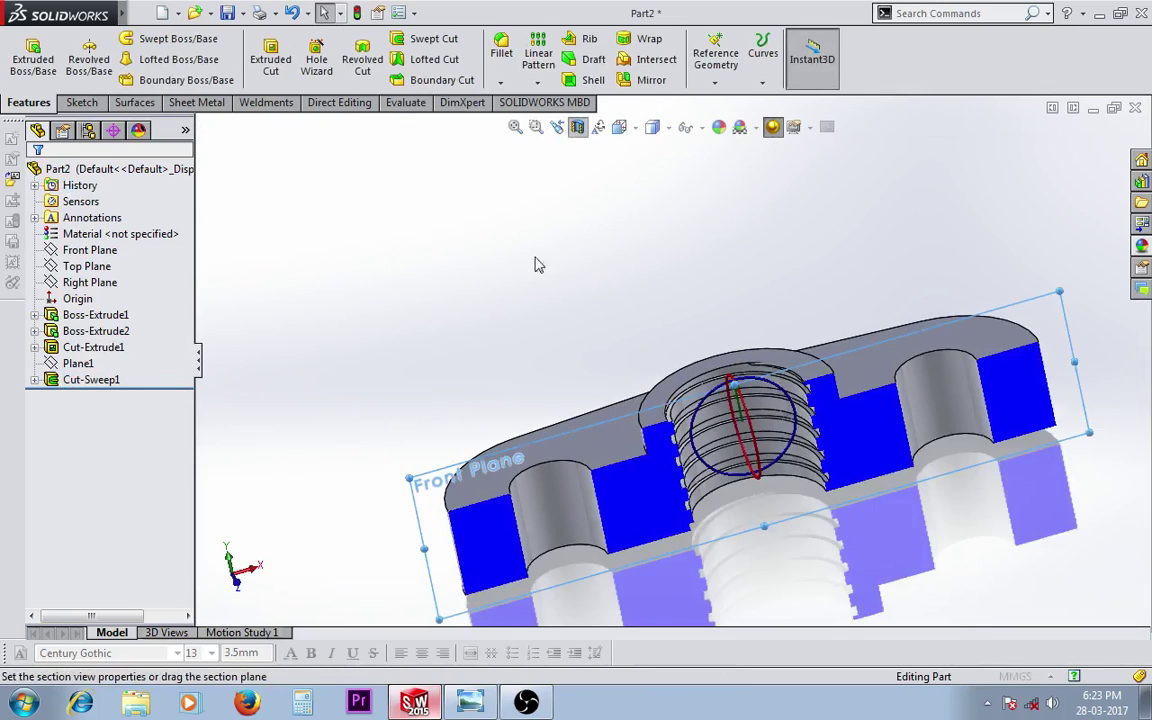
left_click(36, 180)
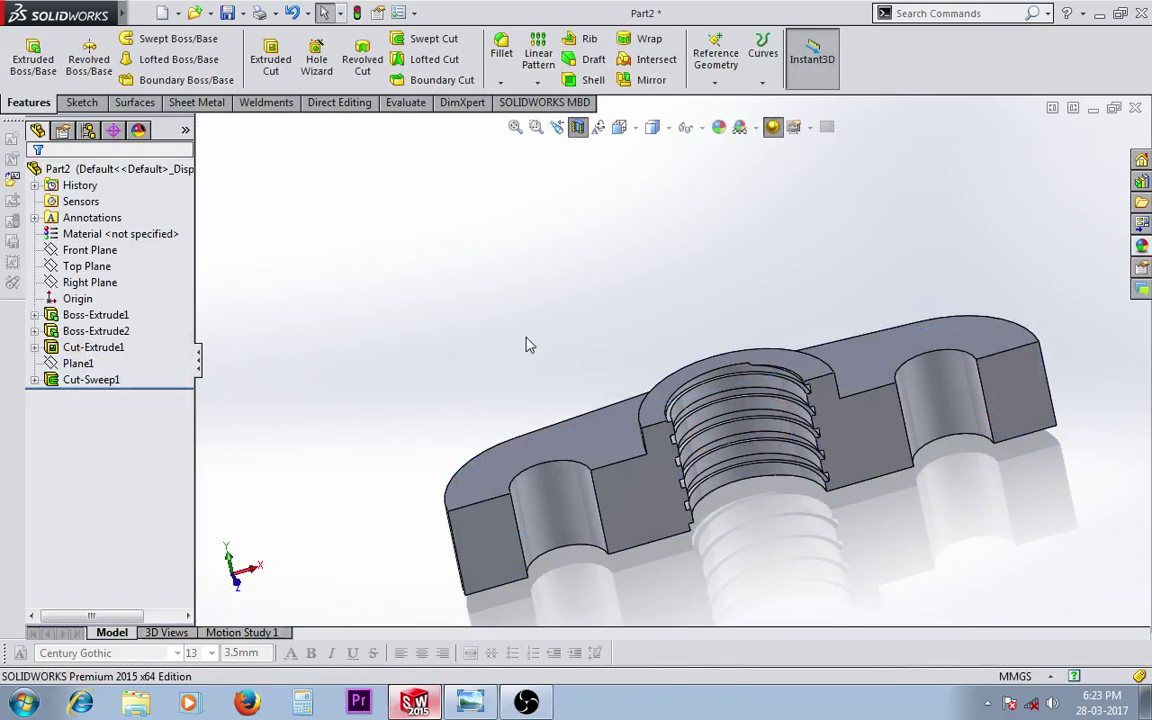
key("ctrl+1")
scroll(657, 433, "down", 2)
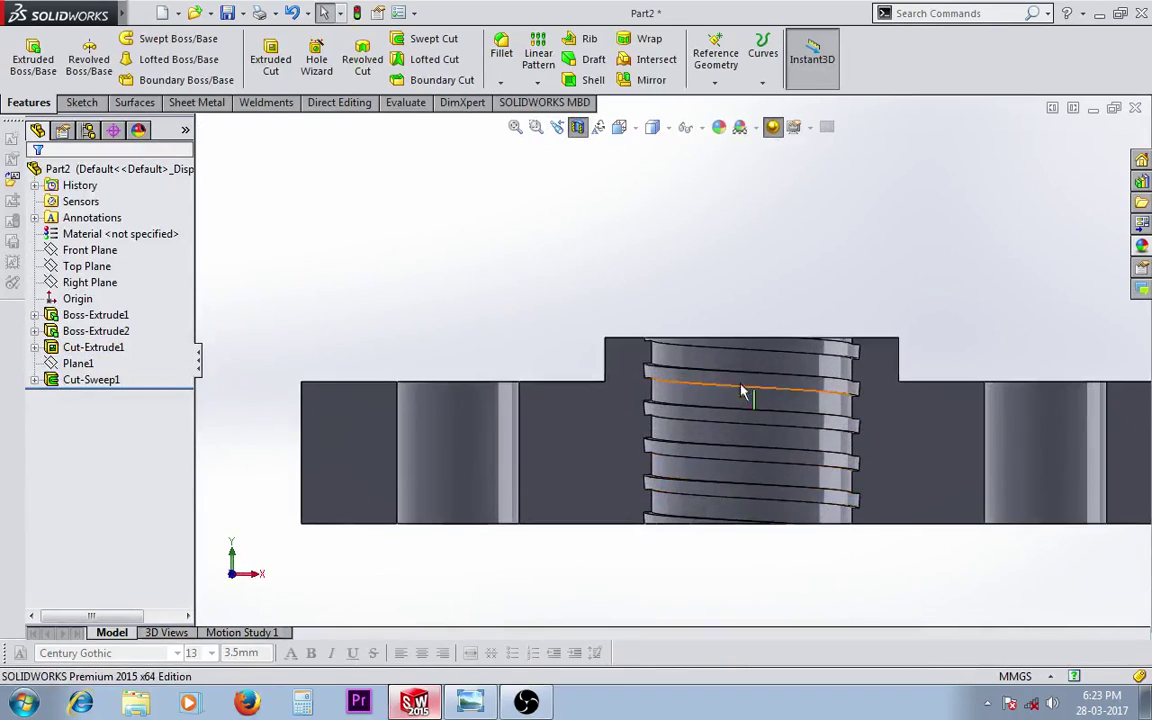
scroll(743, 391, "down", 3)
mouse_move(640, 264)
middle_mouse_down()
mouse_move(873, 306)
mouse_move(830, 255)
mouse_move(787, 265)
mouse_move(861, 265)
mouse_move(883, 281)
middle_mouse_up()
scroll(860, 288, "down", 2)
scroll(800, 370, "down", 2)
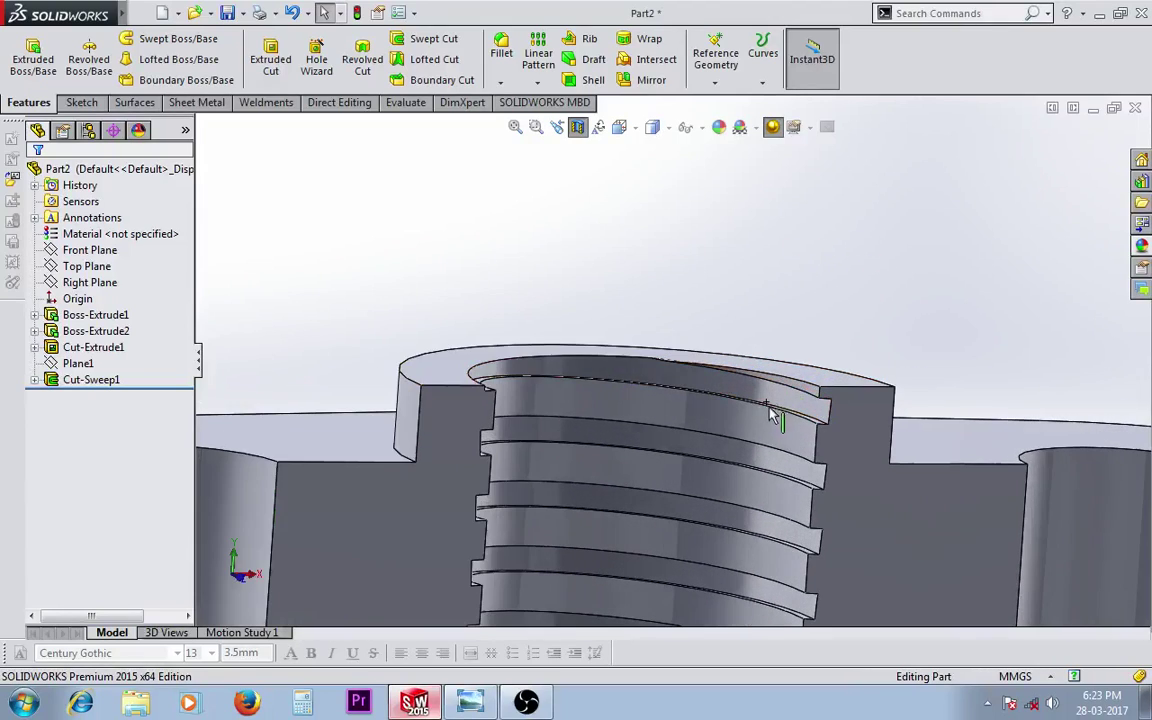
mouse_move(688, 299)
middle_mouse_down()
mouse_move(653, 301)
mouse_move(708, 258)
mouse_move(674, 280)
mouse_move(627, 265)
mouse_move(655, 345)
middle_mouse_up()
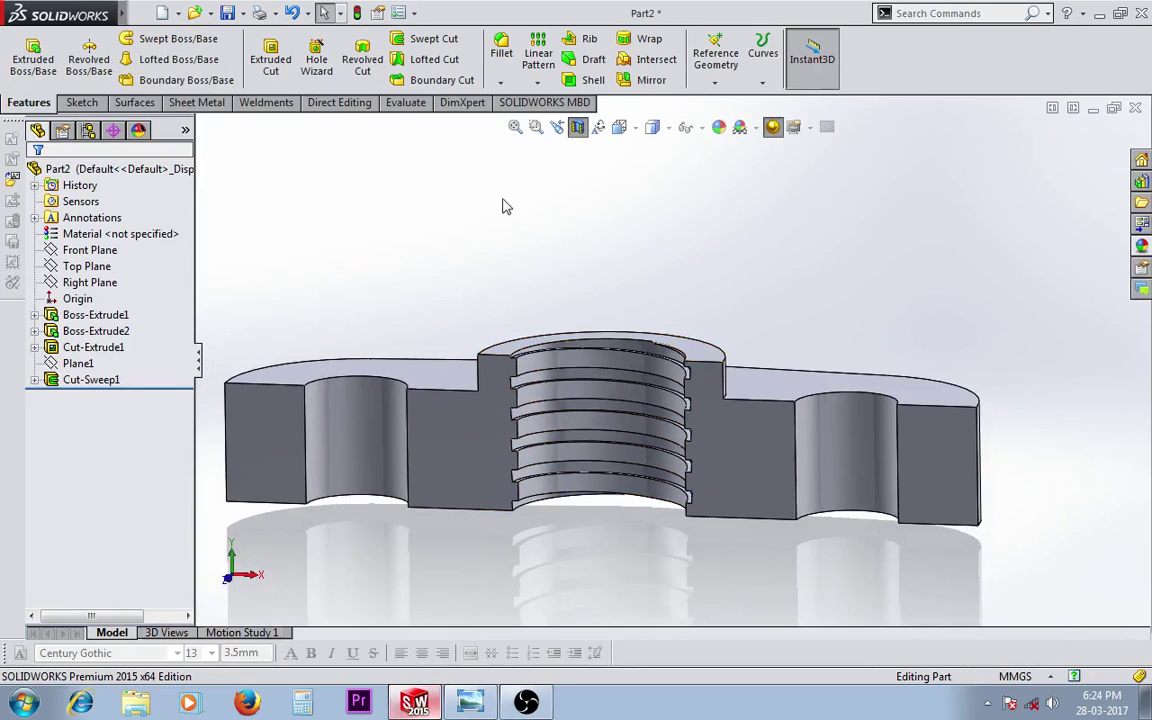
Turn off the section view and compare the full part with the reference drawing
left_click(577, 126)
middle_click_drag(581, 159, 605, 240)
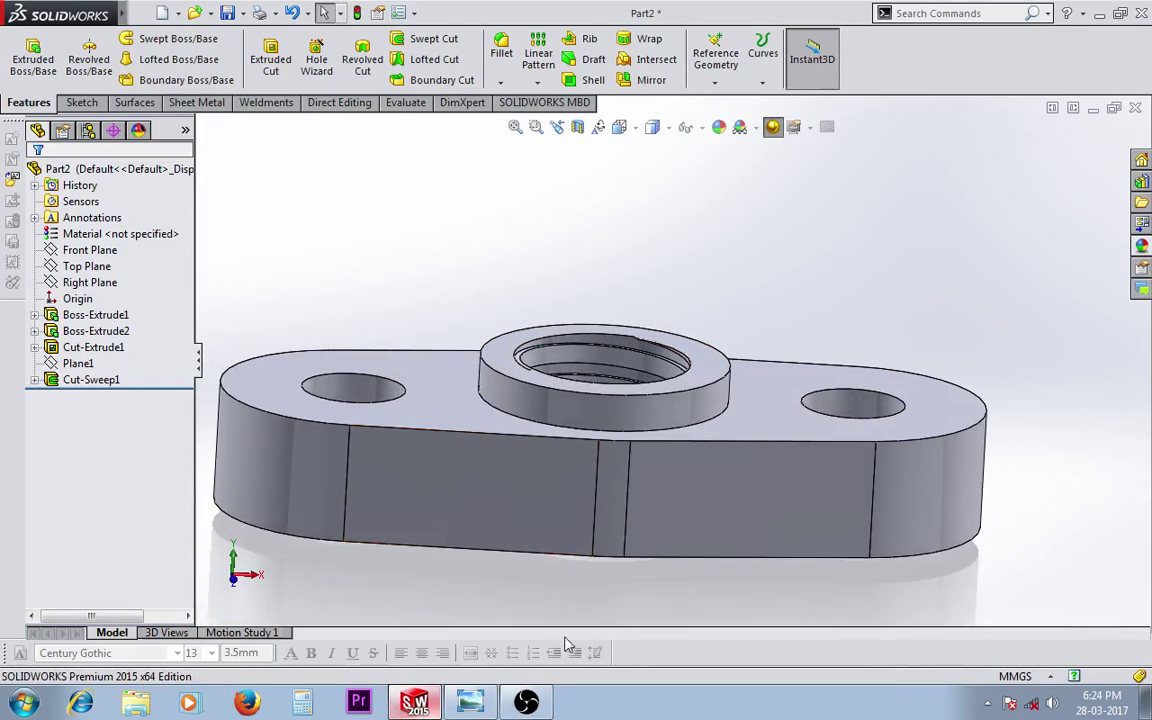
left_click(478, 703)
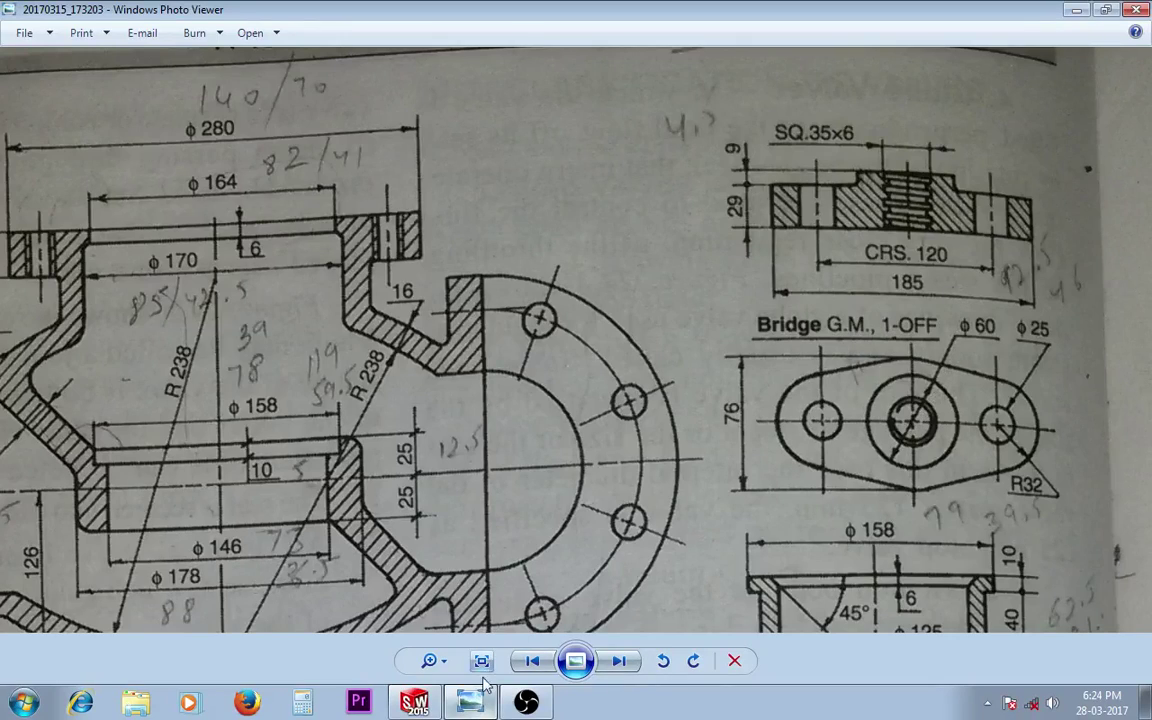
left_click(415, 703)
Apply the polished steel appearance to the whole part
left_click(1143, 248)
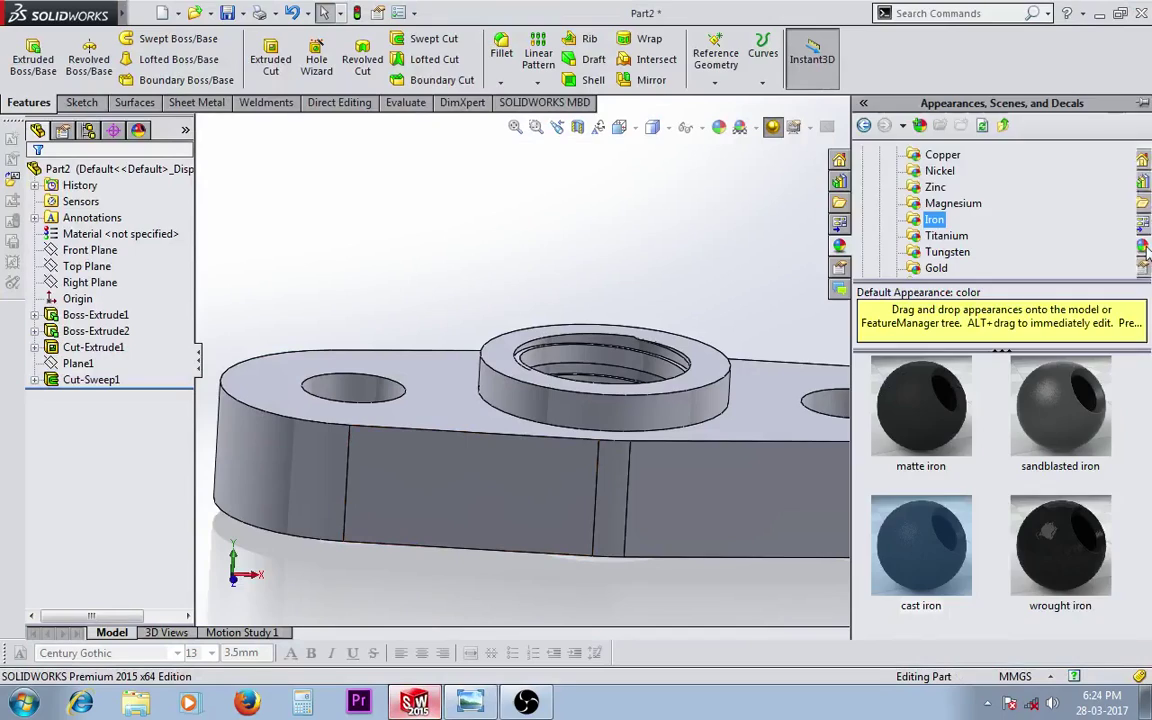
scroll(950, 225, "up", 2)
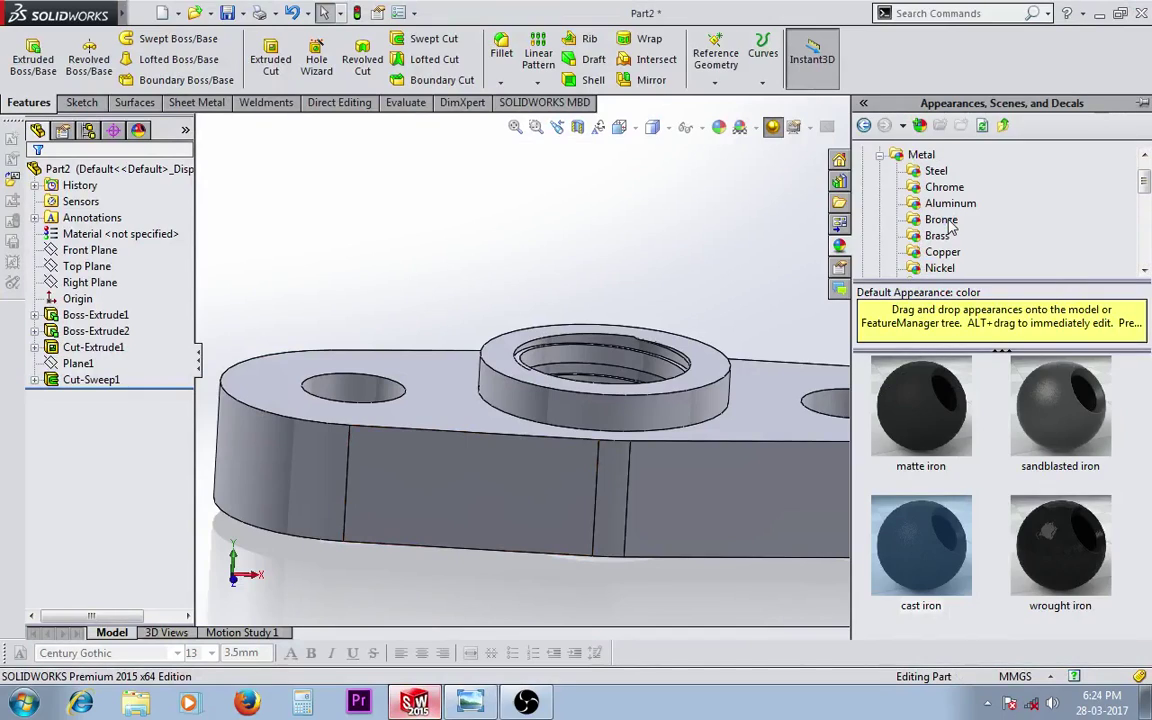
scroll(955, 232, "down", 1)
scroll(960, 238, "down", 1)
scroll(965, 243, "down", 1)
scroll(965, 243, "down", 1)
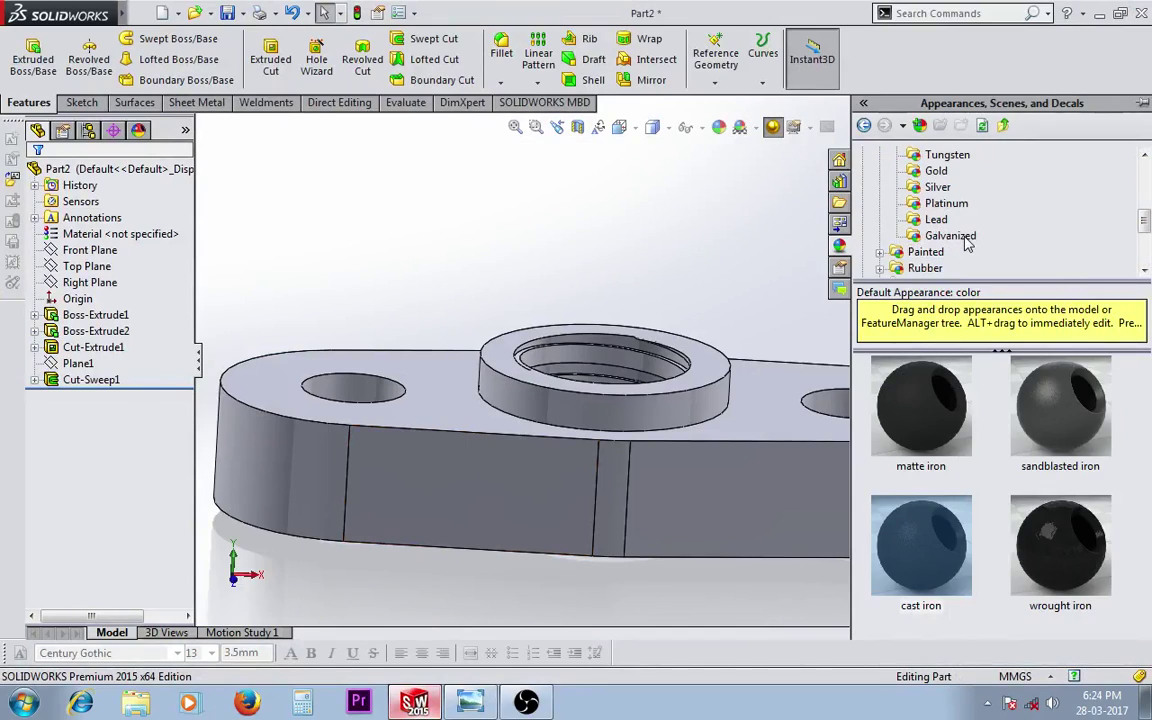
scroll(960, 233, "up", 1)
scroll(958, 230, "up", 1)
scroll(956, 227, "up", 1)
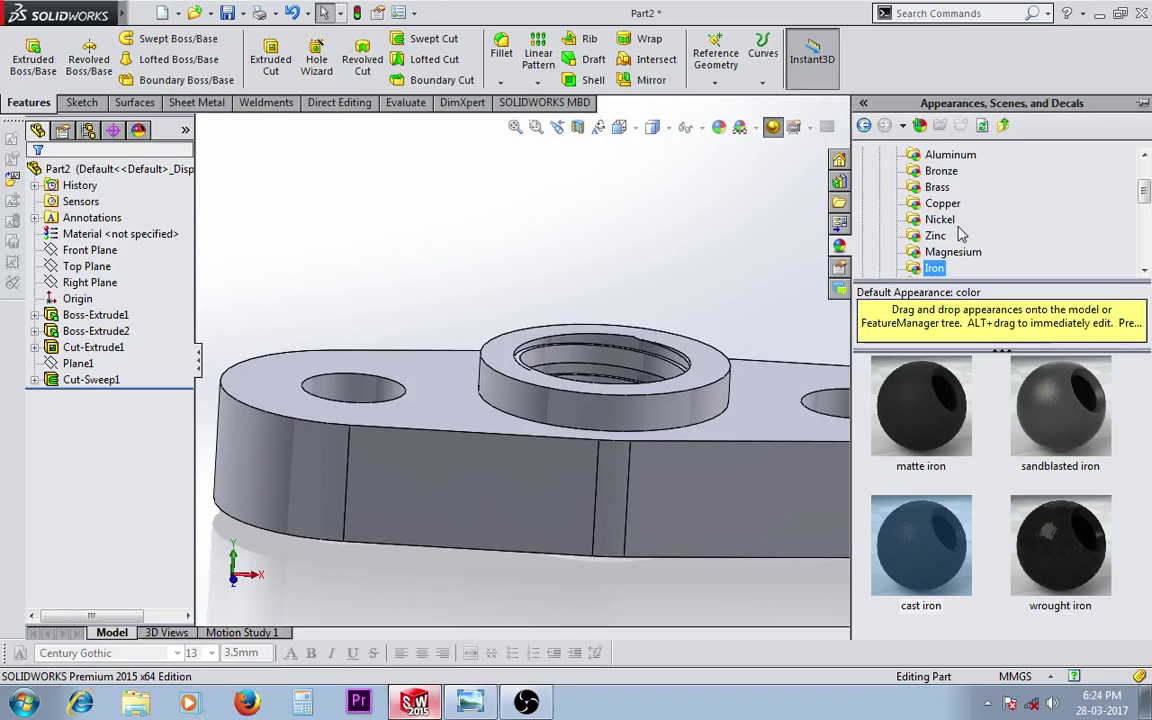
scroll(953, 222, "up", 1)
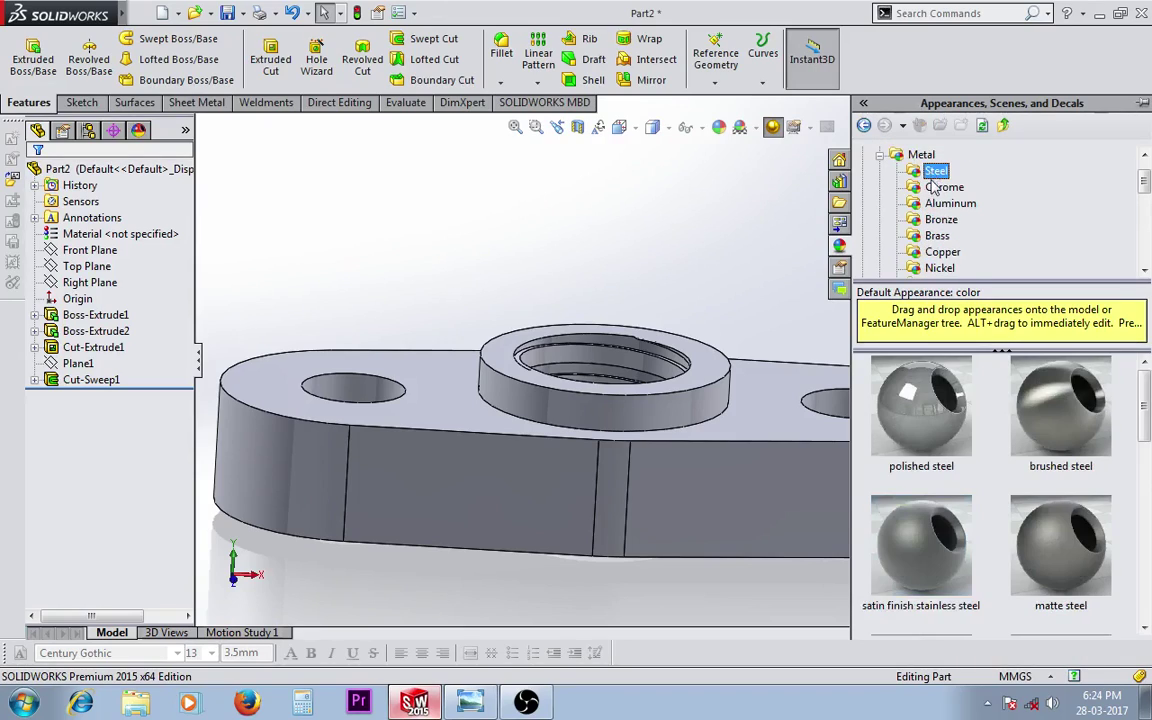
left_click(897, 422)
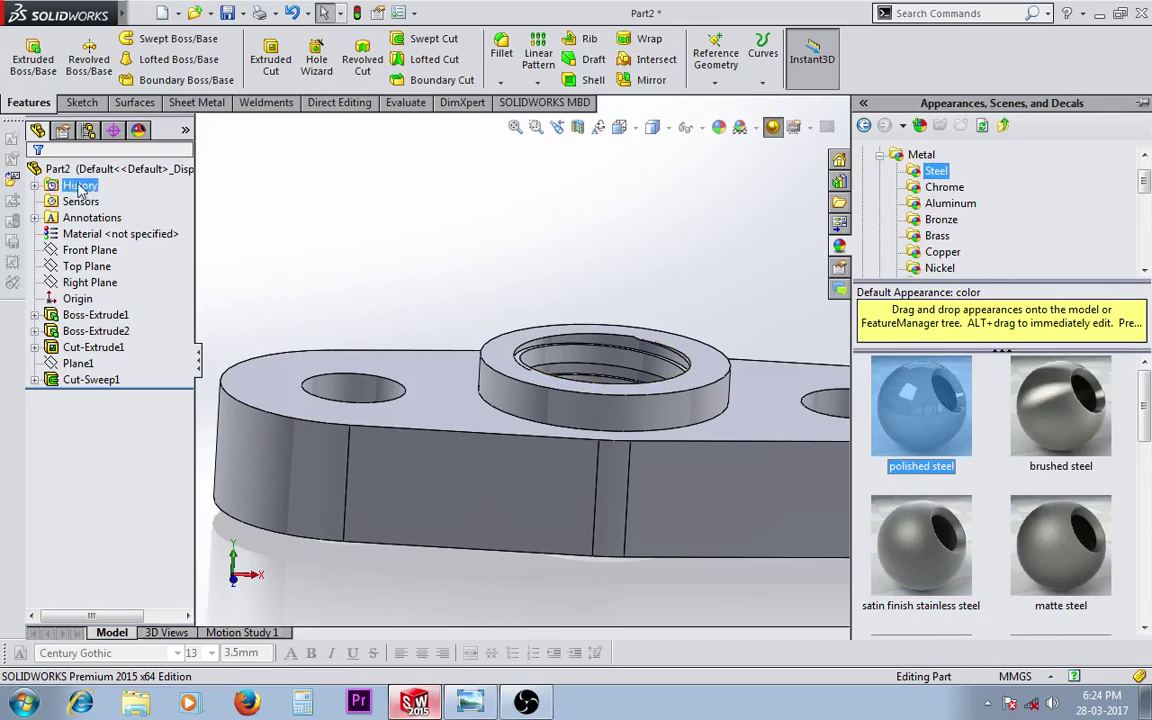
left_click_drag(80, 190, 1115, 272)
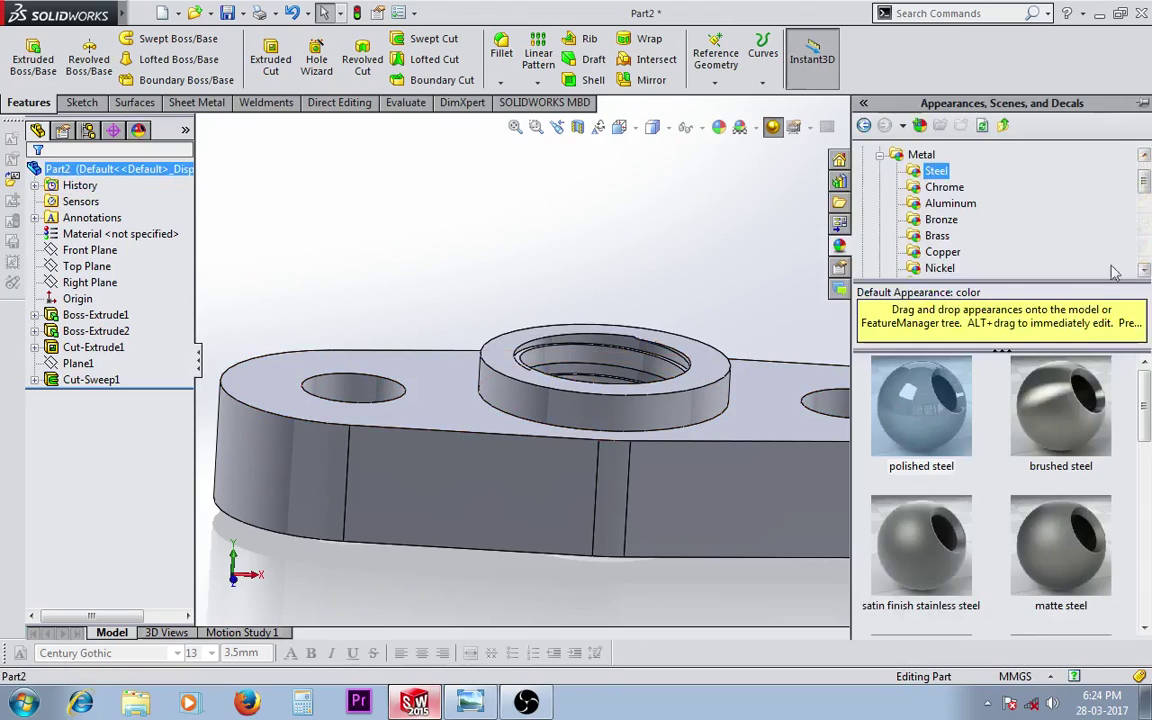
left_click_drag(921, 410, 818, 400)
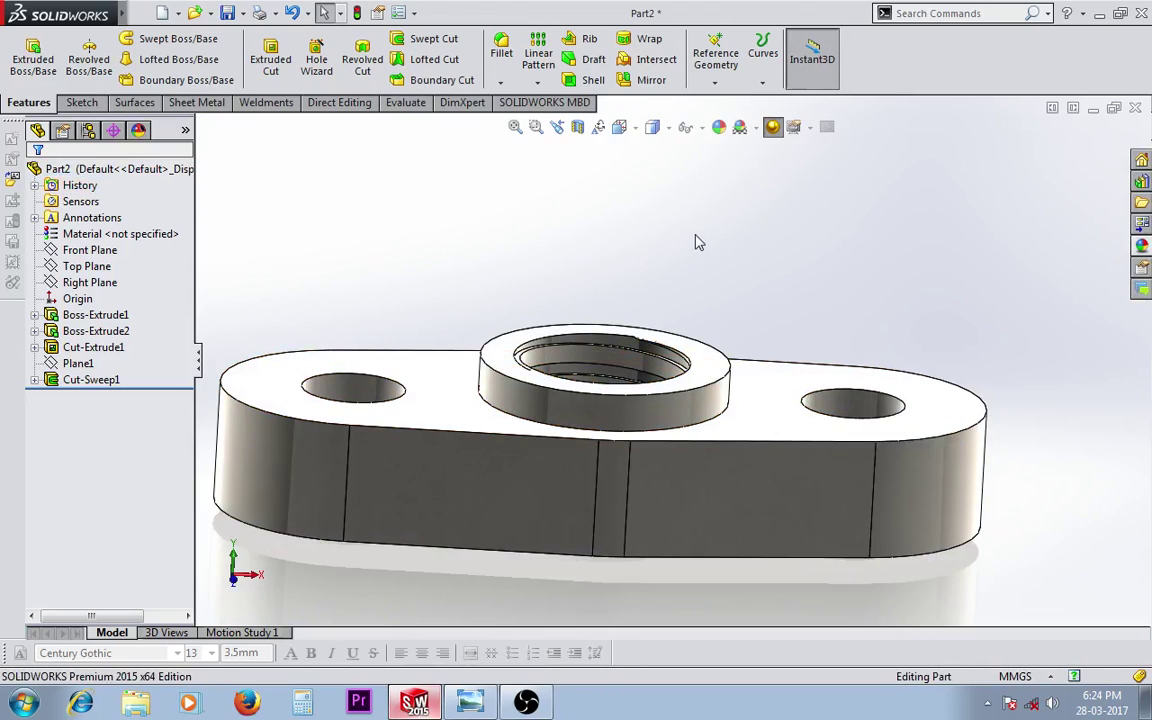
Recolour the part's appearance to a light peach/tan swatch
left_click(719, 127)
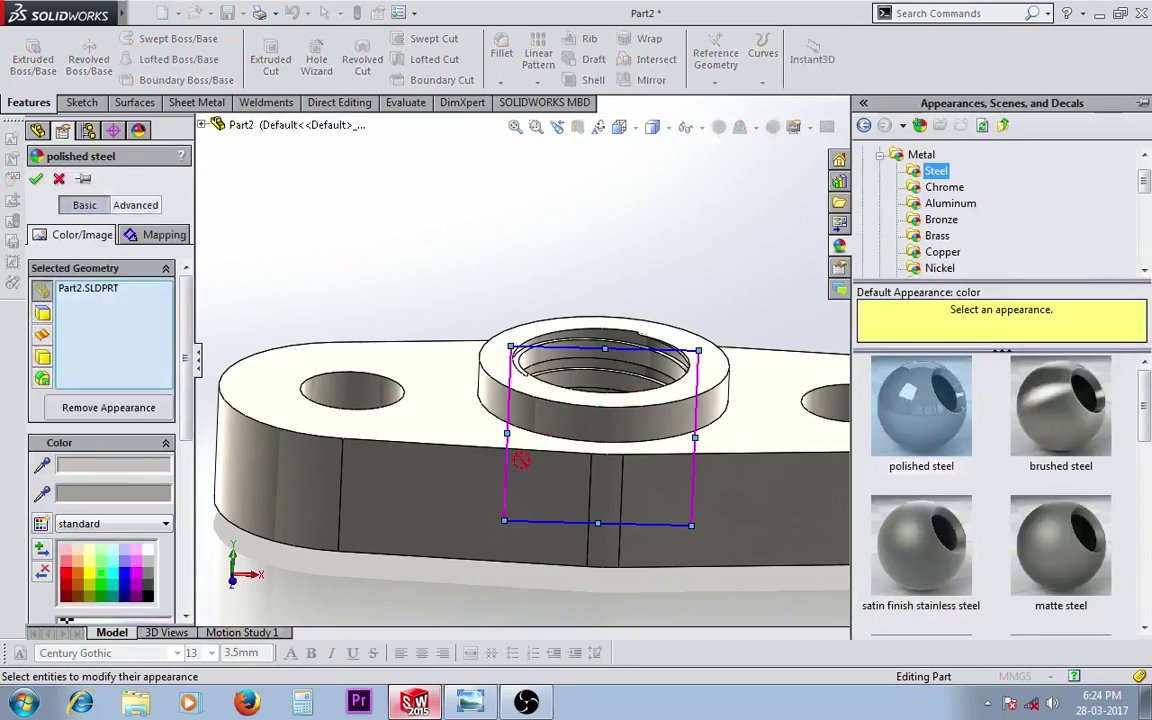
left_click(78, 552)
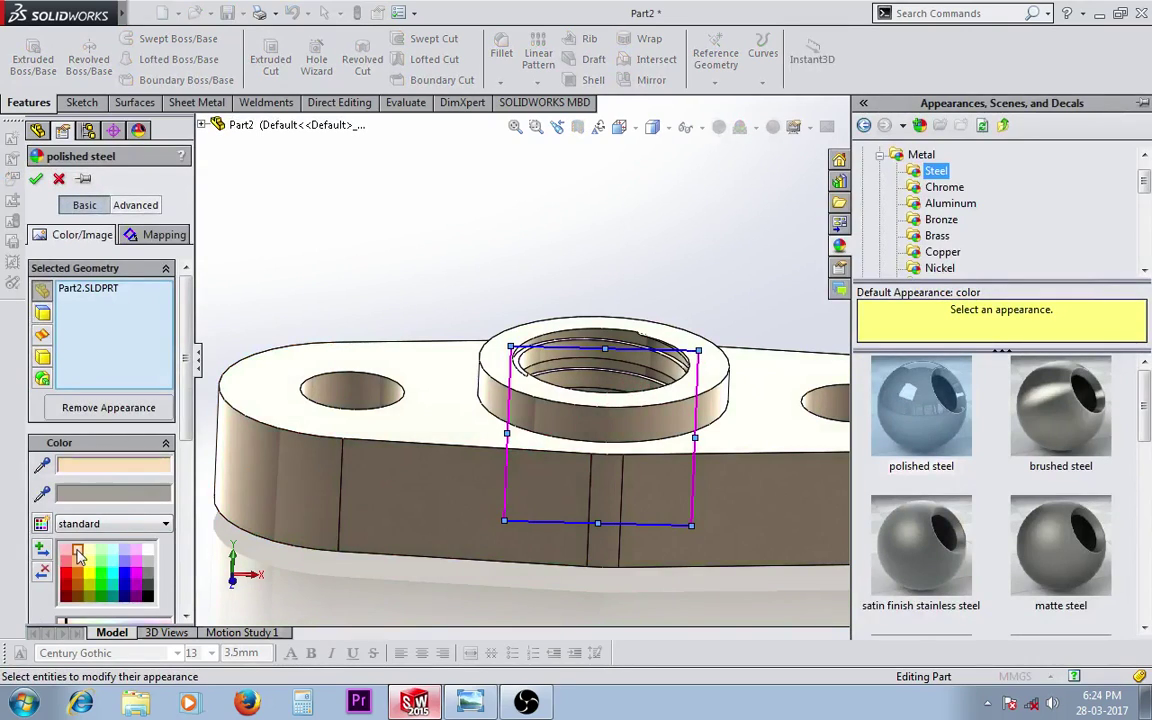
left_click(36, 178)
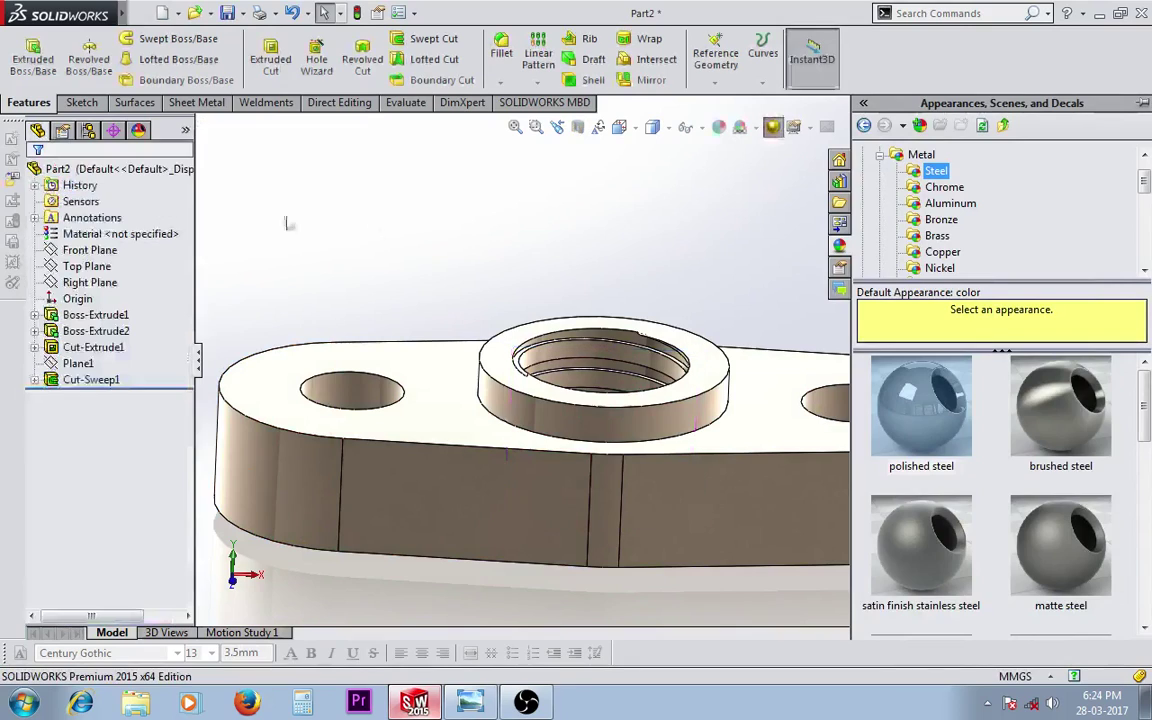
Apply the Plain White scene behind the tan polished-steel part
mouse_move(707, 247)
middle_mouse_down()
mouse_move(777, 247)
mouse_move(727, 232)
mouse_move(836, 273)
mouse_move(760, 215)
middle_mouse_up()
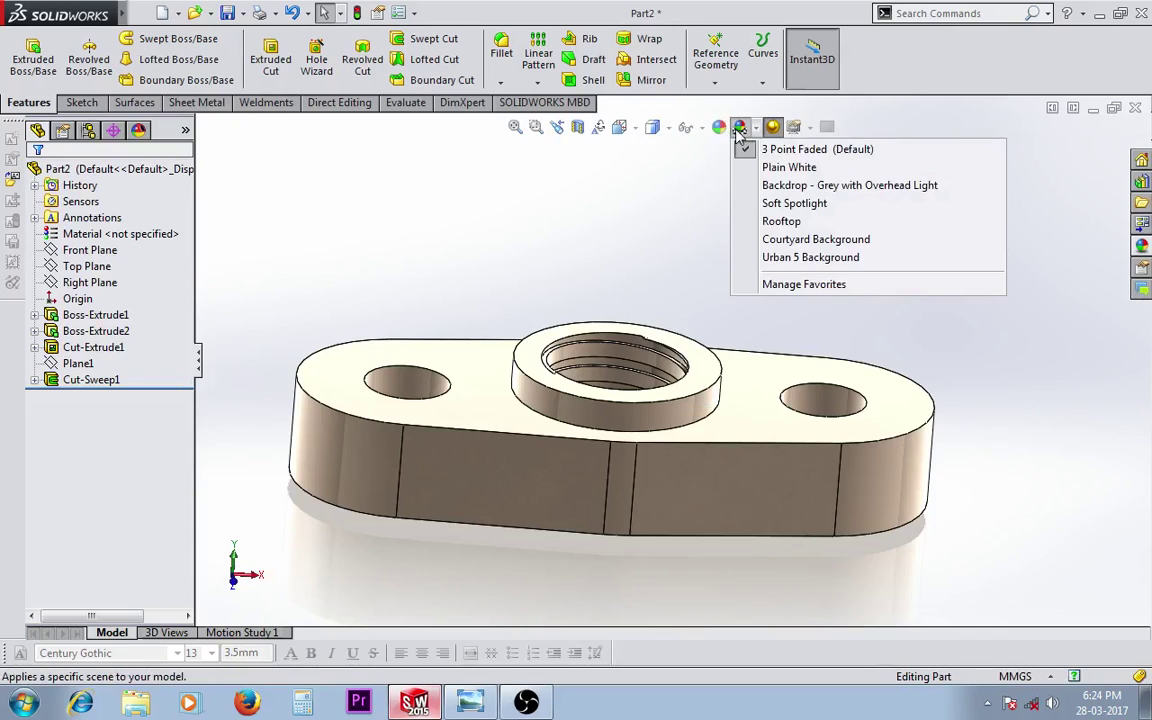
left_click(775, 240)
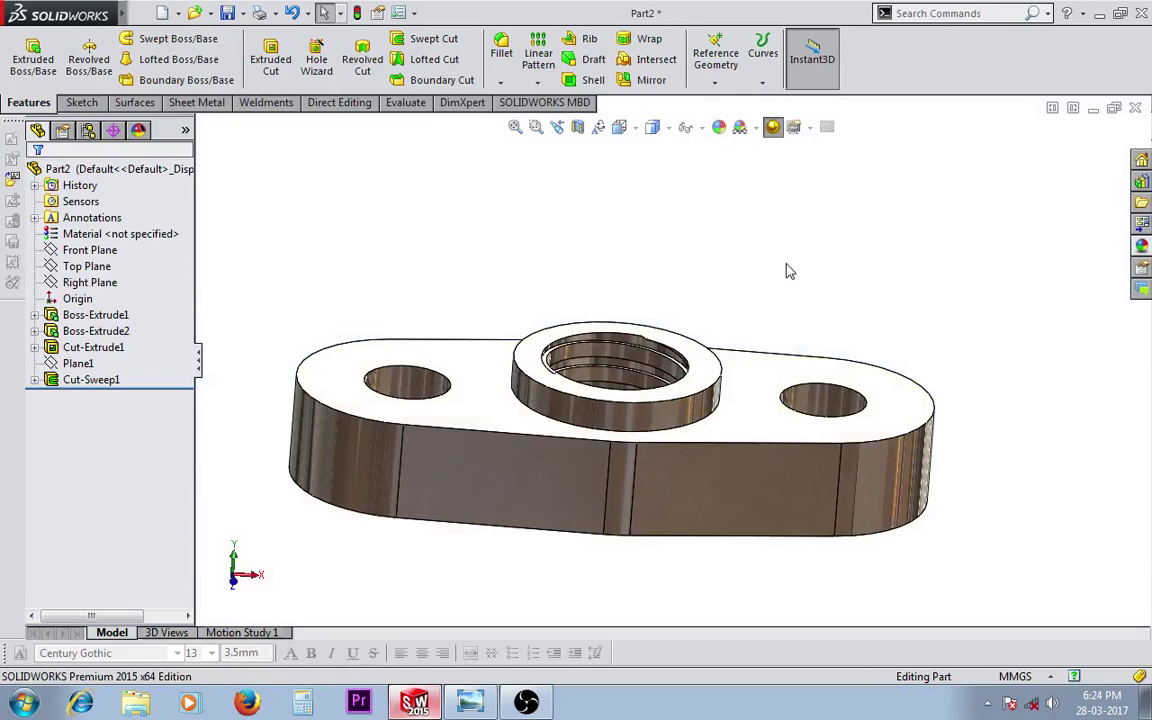